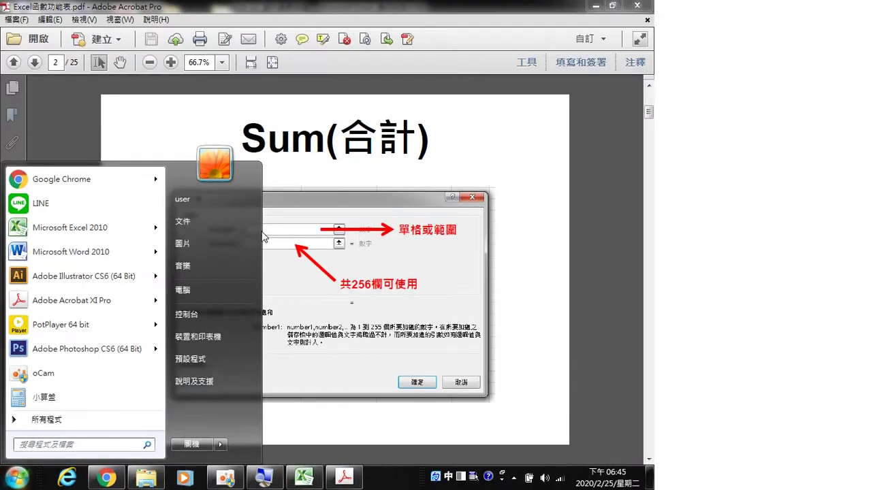
- Switch to the Excel workbook and review the SUM section, including the 四季總業績 formula for 小說 in F11
click(505, 140)
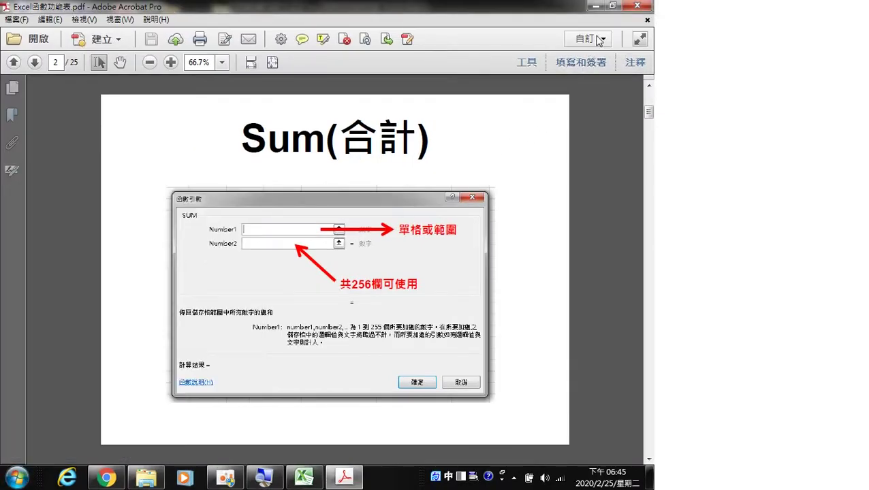
click(596, 8)
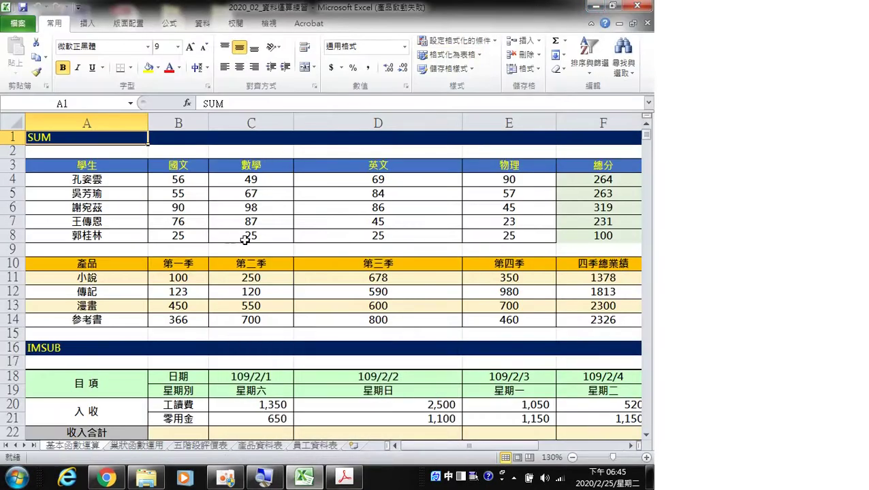
click(284, 250)
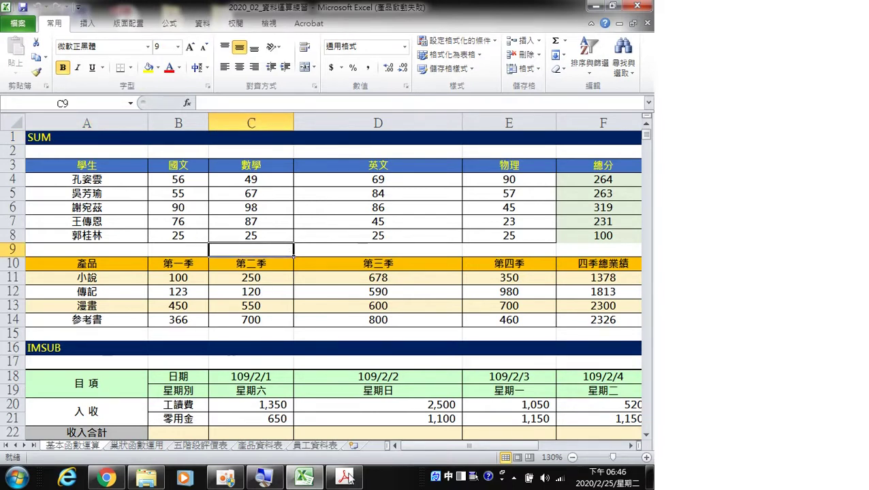
drag(428, 447, 449, 454)
ctrl+scroll(368, 413, down, 1)
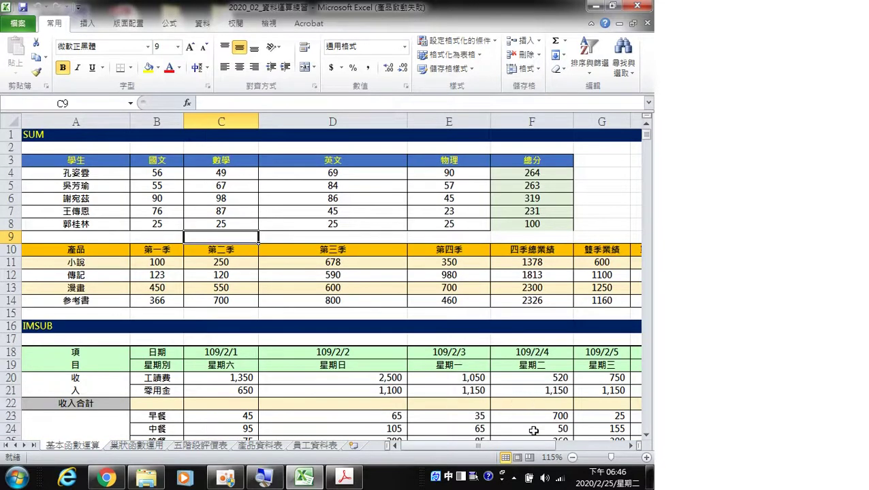
drag(496, 448, 535, 449)
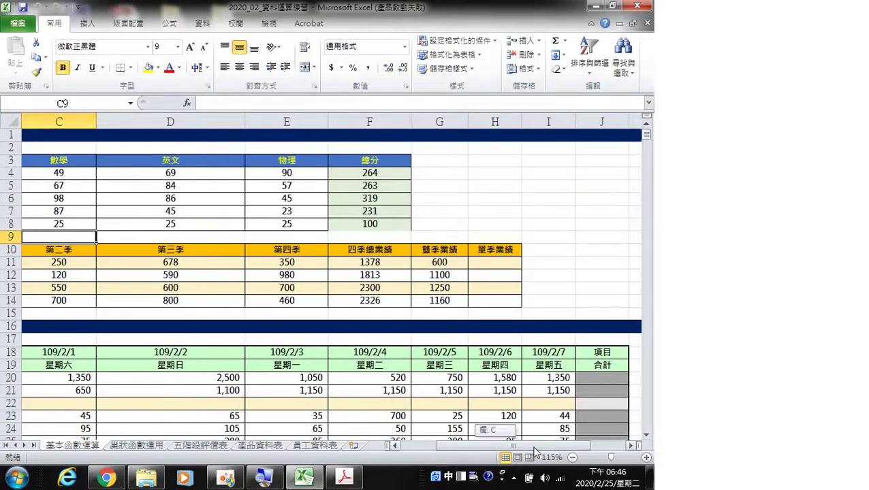
click(289, 286)
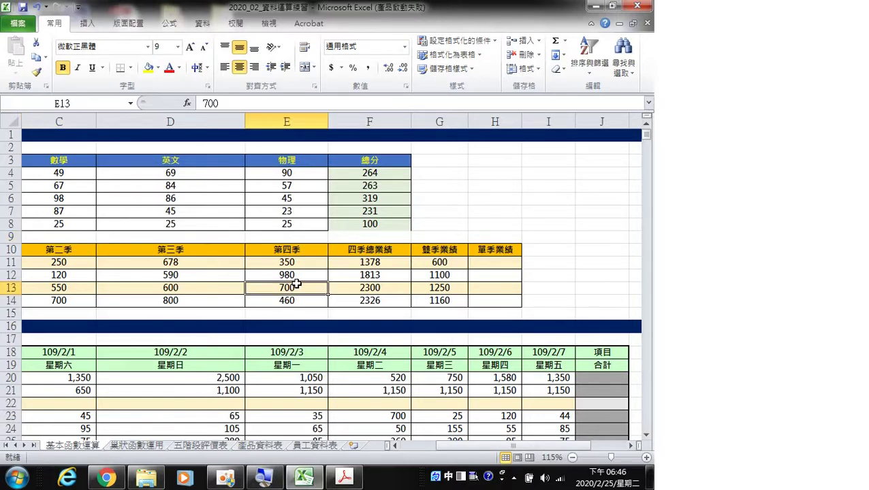
click(374, 265)
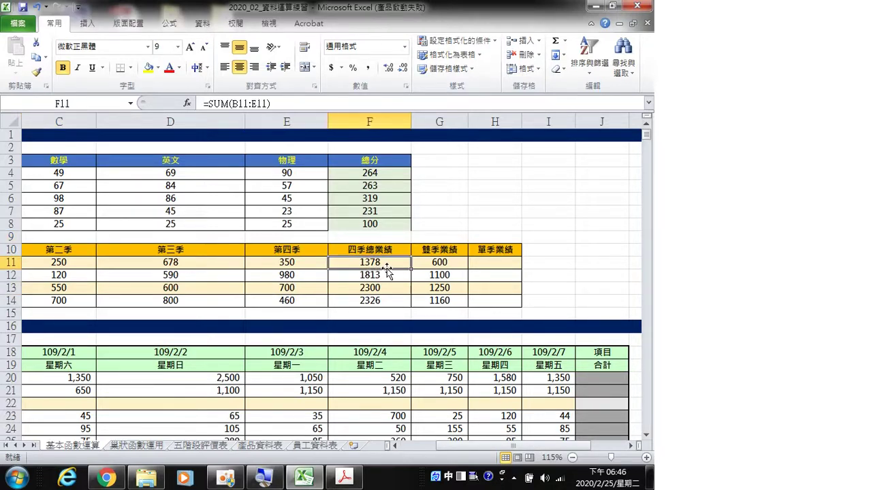
- Locate the IMSUB section in the worksheet, then switch to Acrobat and read the Imsub(相減) page
scroll(385, 271, down, 2)
scroll(385, 271, down, 1)
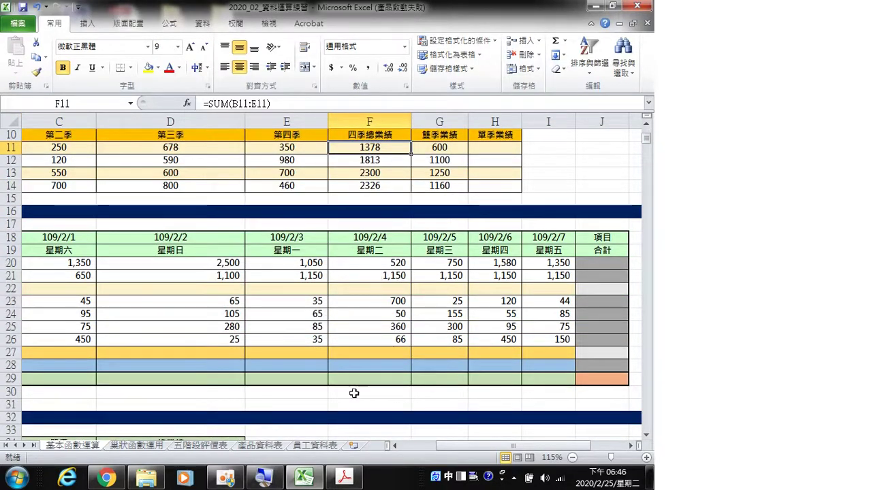
drag(451, 448, 420, 447)
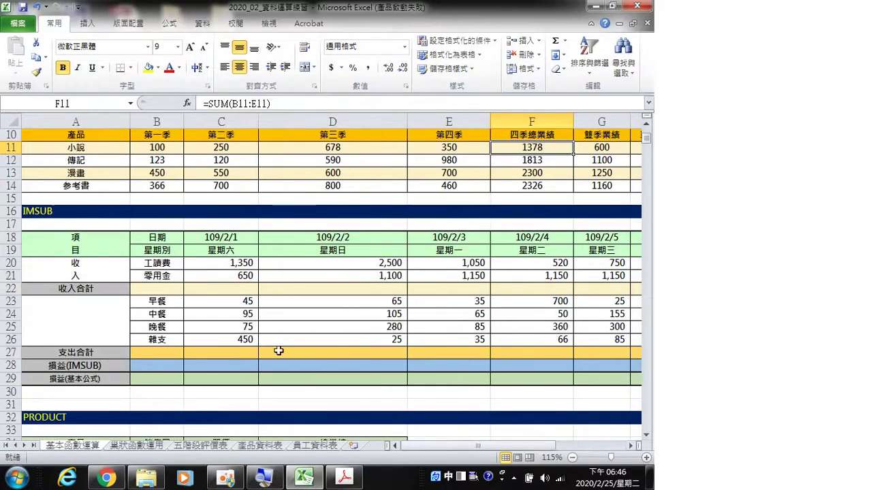
click(82, 213)
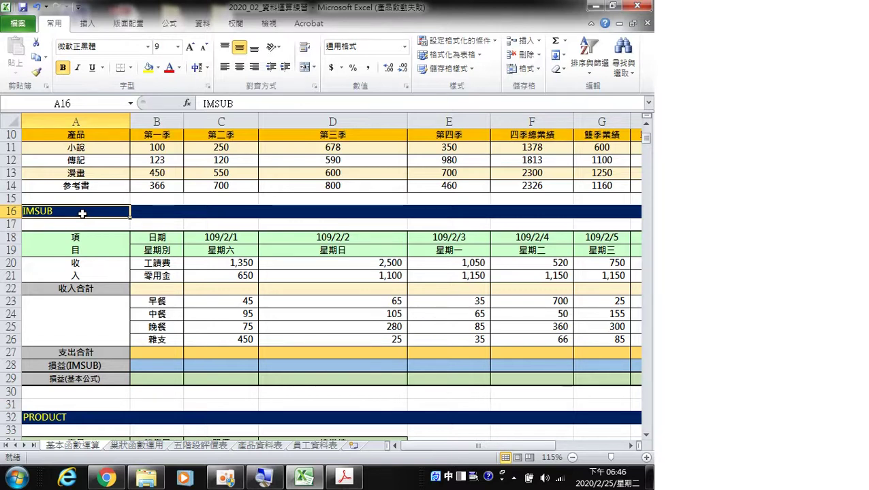
click(344, 477)
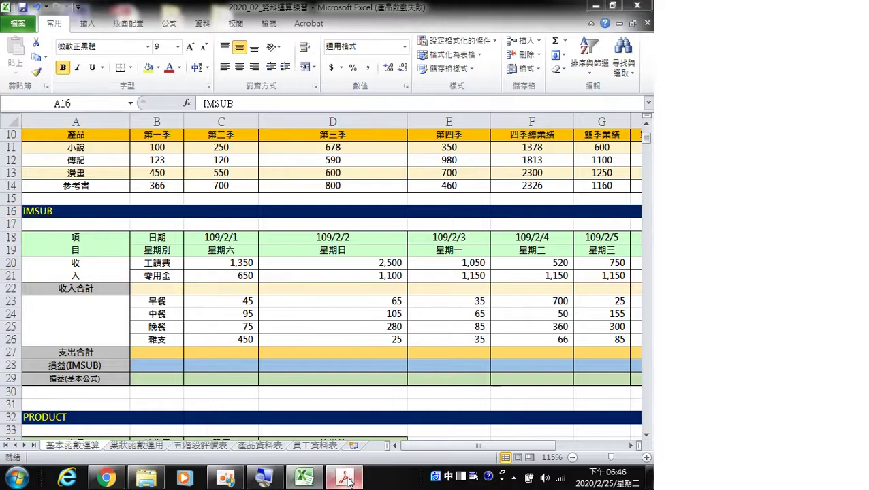
scroll(327, 337, down, 3)
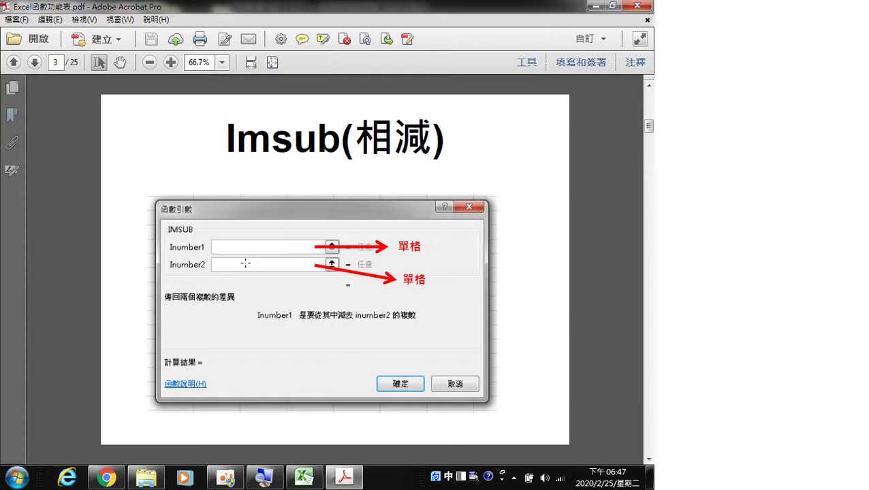
- Switch back to Excel and total the 109/2/1 income in C22 with AutoSum over C20:C21
click(303, 478)
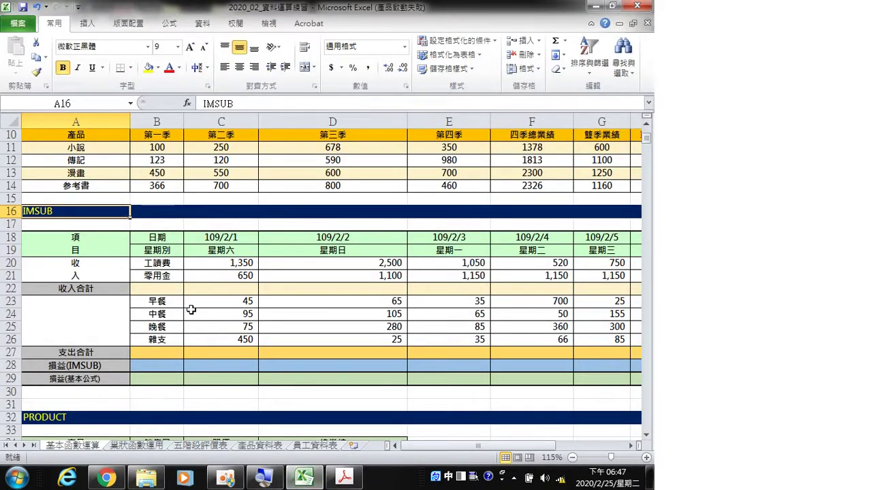
click(168, 290)
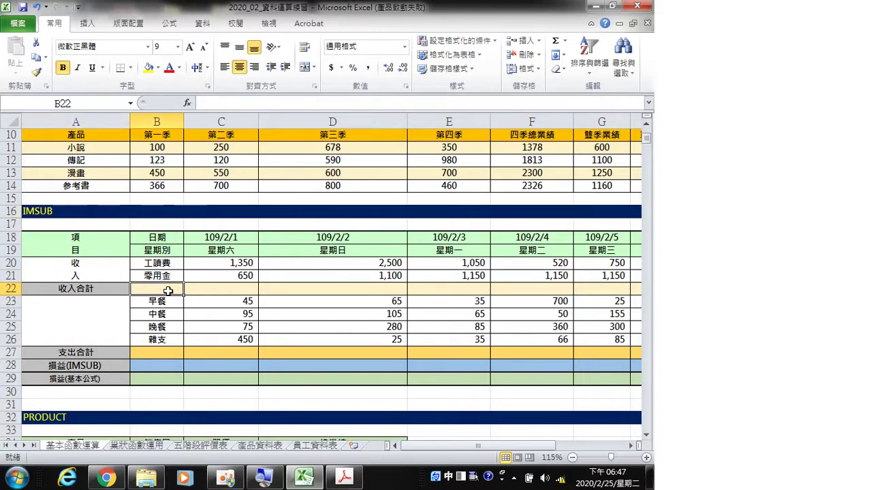
click(213, 288)
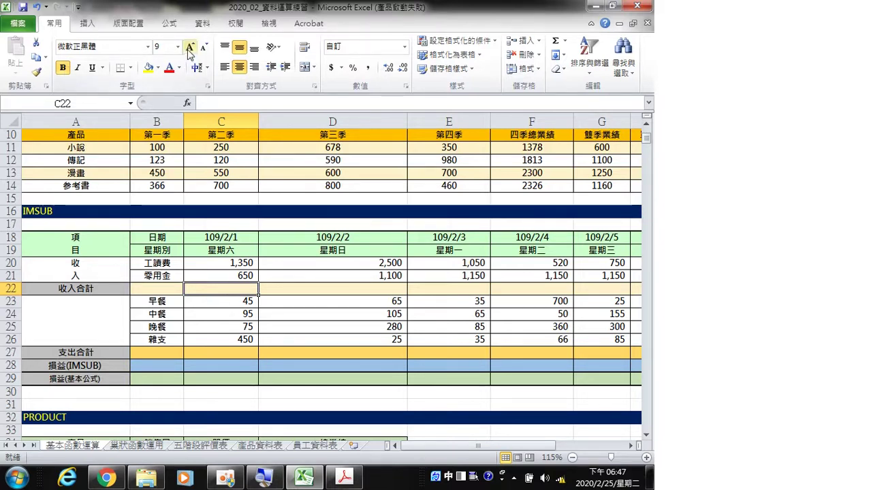
click(171, 27)
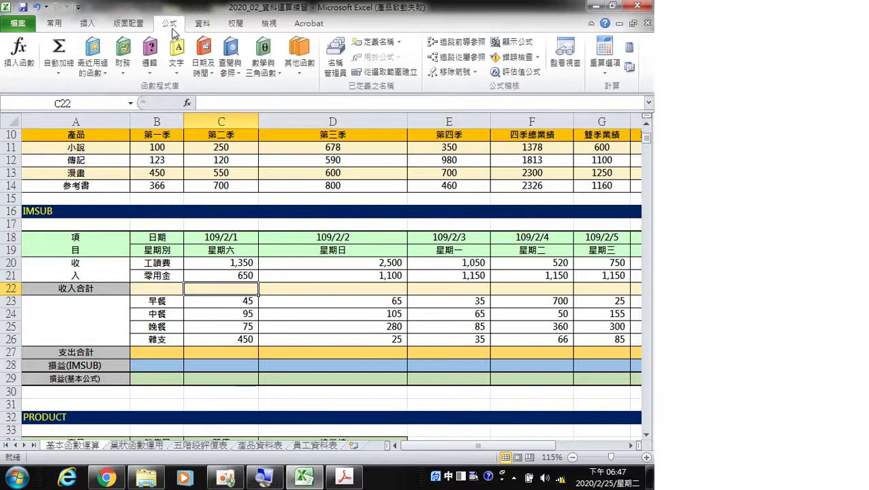
click(59, 47)
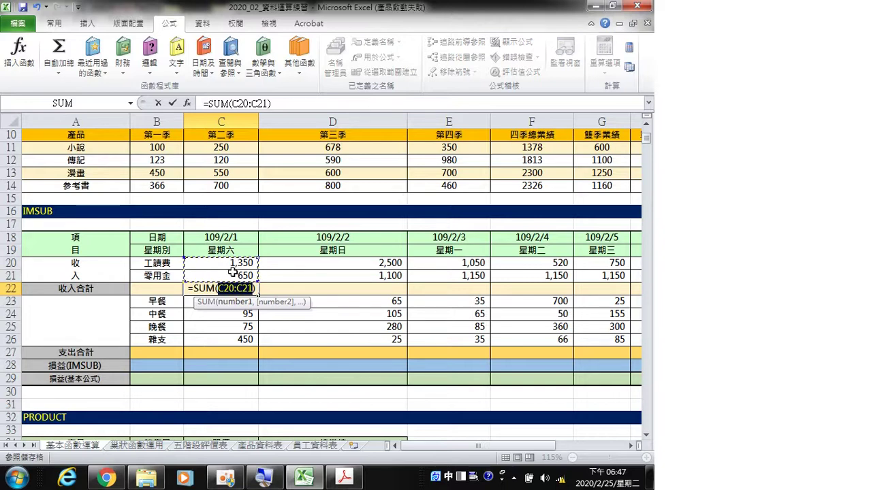
key(Return)
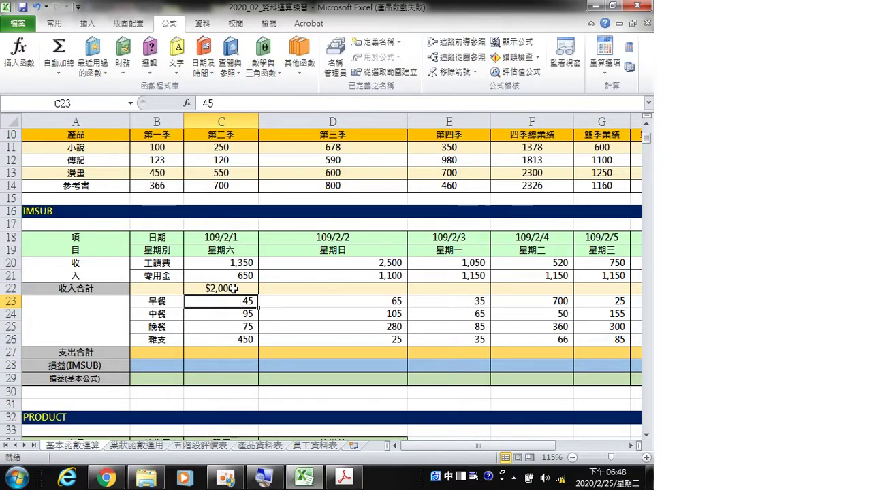
- Fill the 收入合計 formula from C22 across to I22 for the remaining dates
click(234, 288)
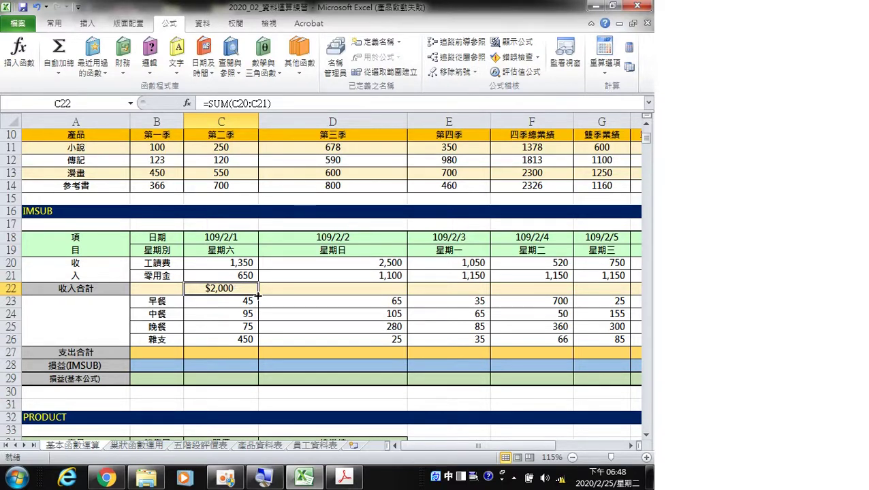
drag(258, 294, 503, 297)
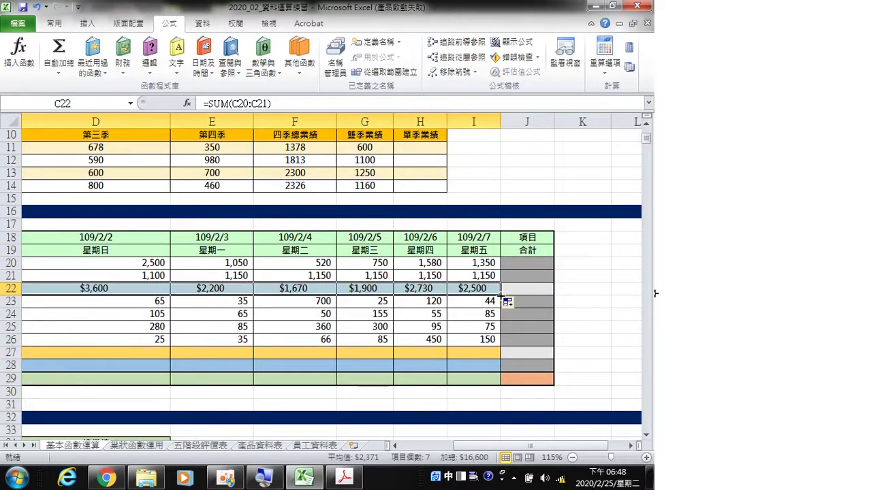
click(486, 289)
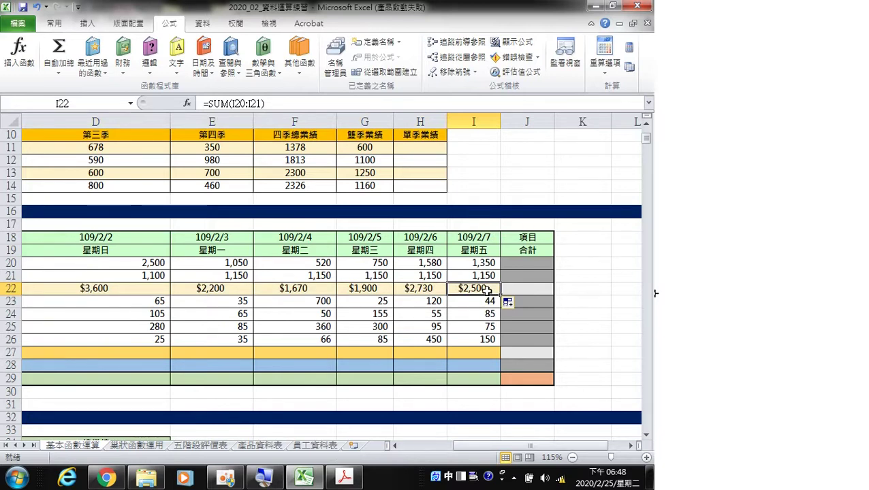
click(524, 263)
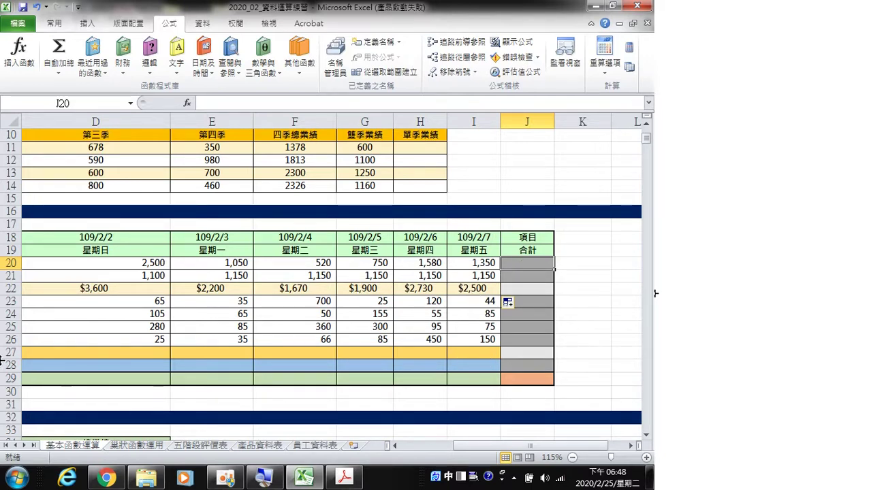
click(415, 445)
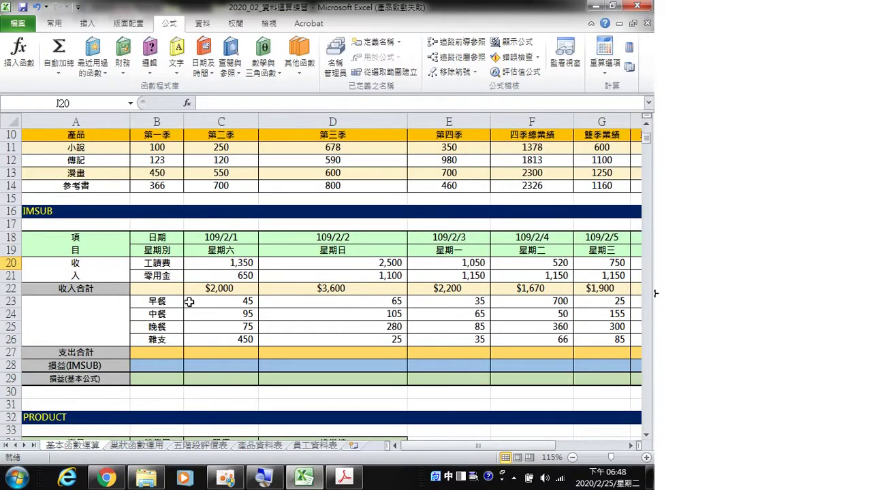
- Total the 109/2/1 expenses in C27 with AutoSum over C23:C26
click(226, 352)
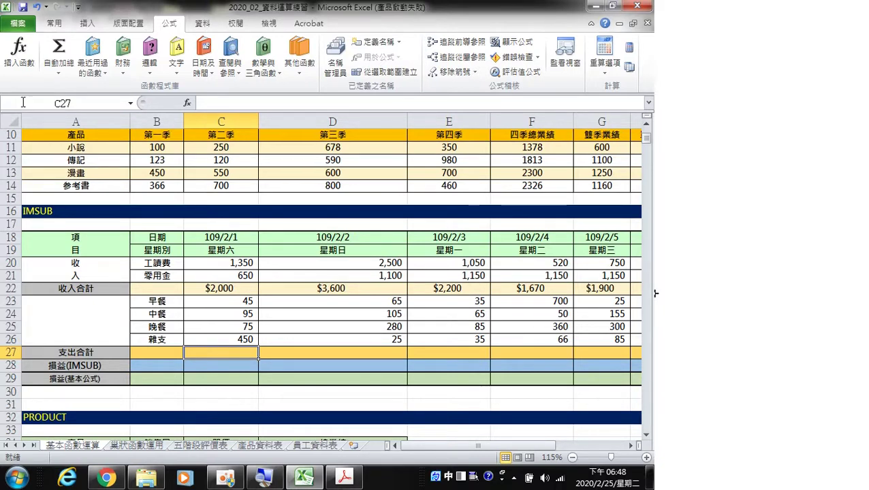
click(59, 51)
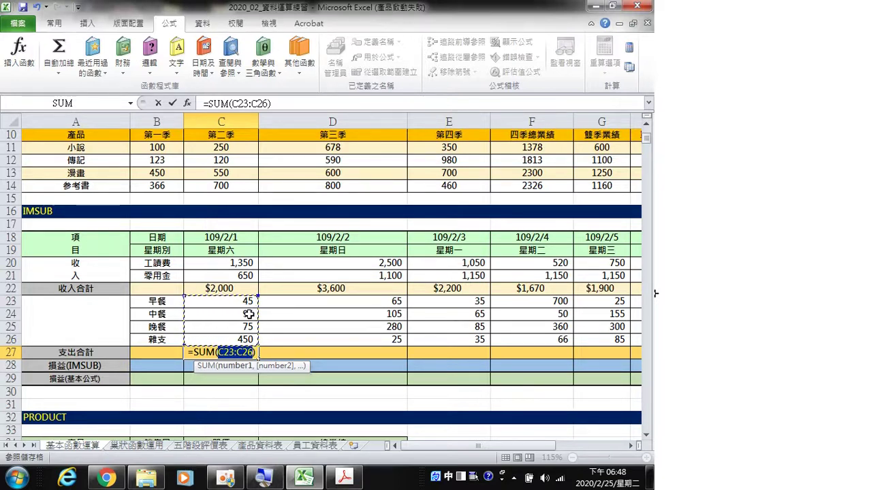
key(Return)
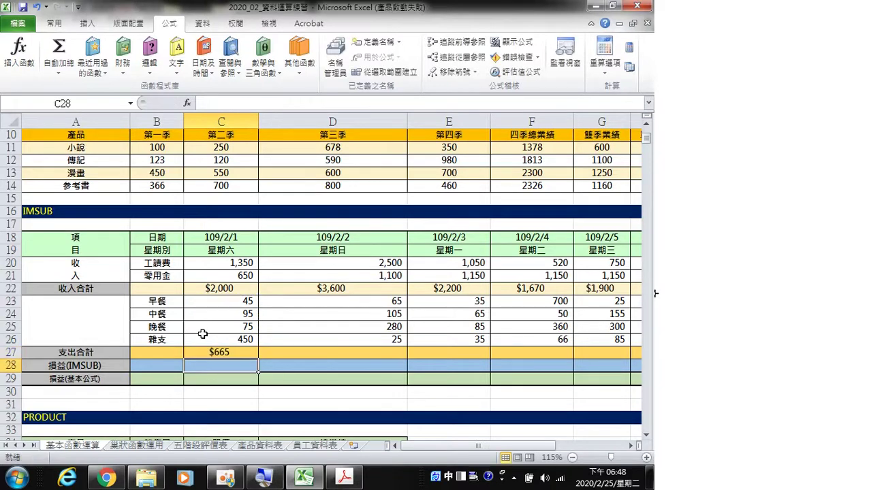
- Fill the 支出合計 formula from C27 across to I27 for the remaining dates
click(228, 352)
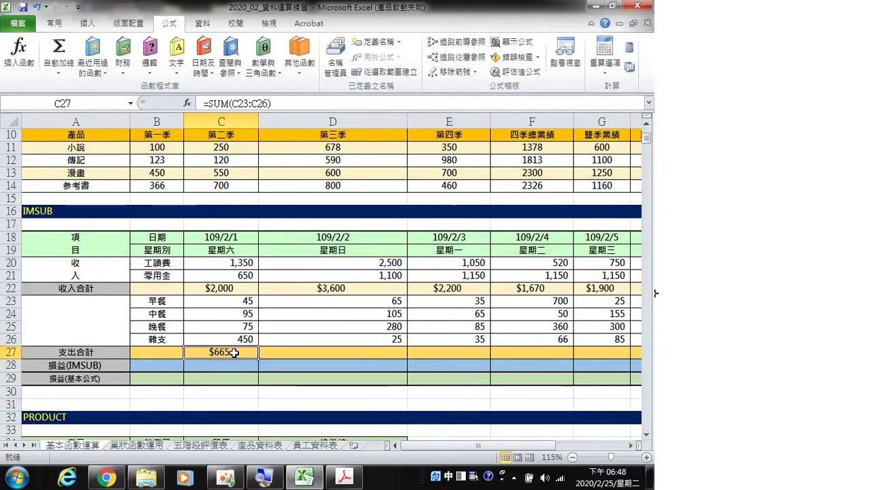
drag(258, 358, 503, 354)
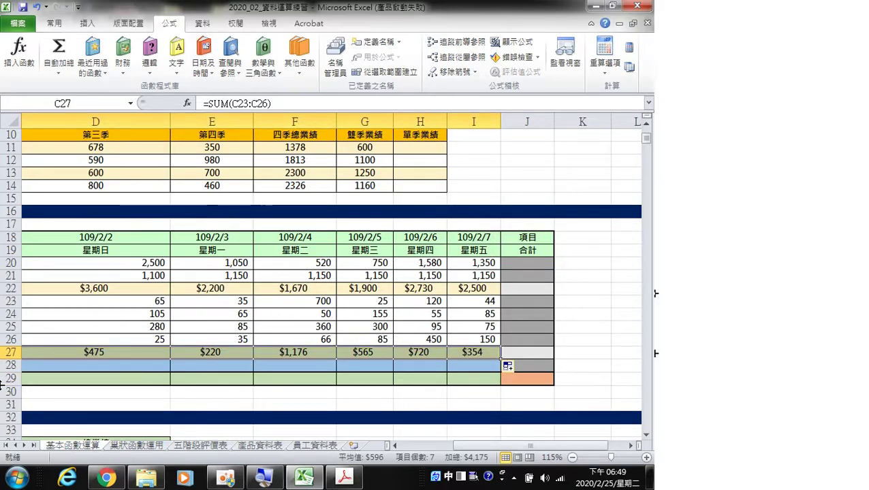
middle_click(333, 402)
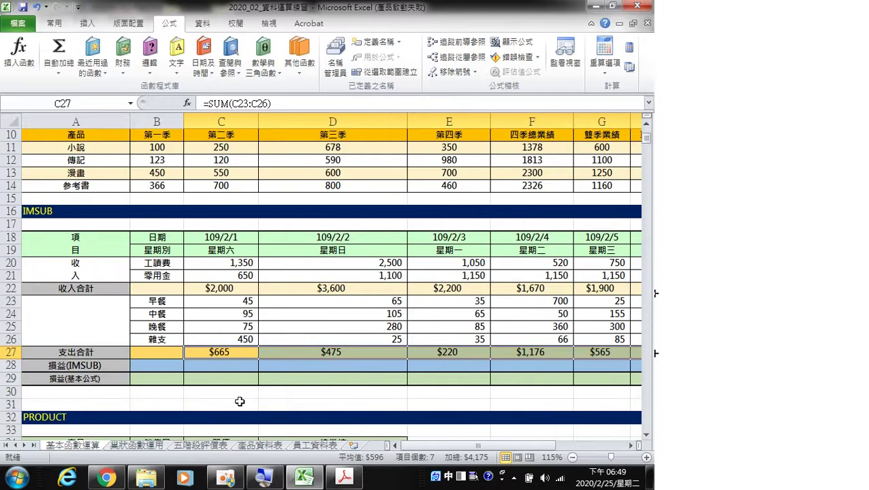
- Insert the engineering function IMSUB into C28, the 損益(IMSUB) cell for 109/2/1
click(228, 363)
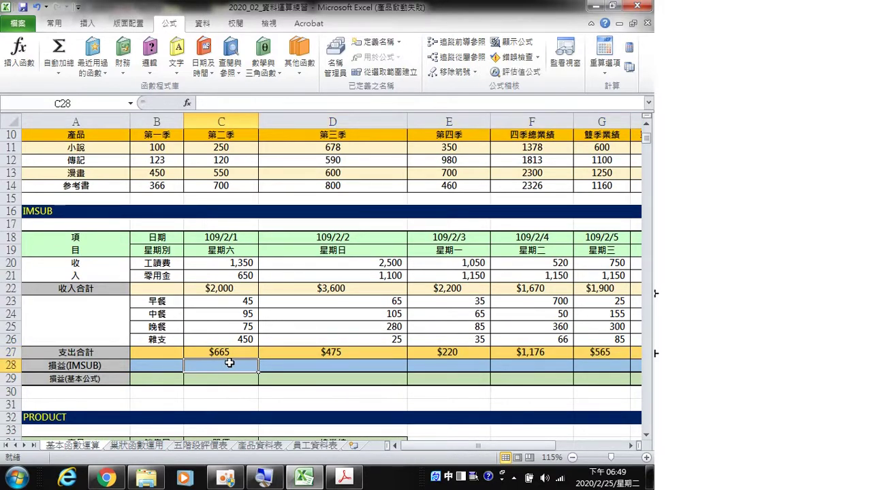
click(214, 287)
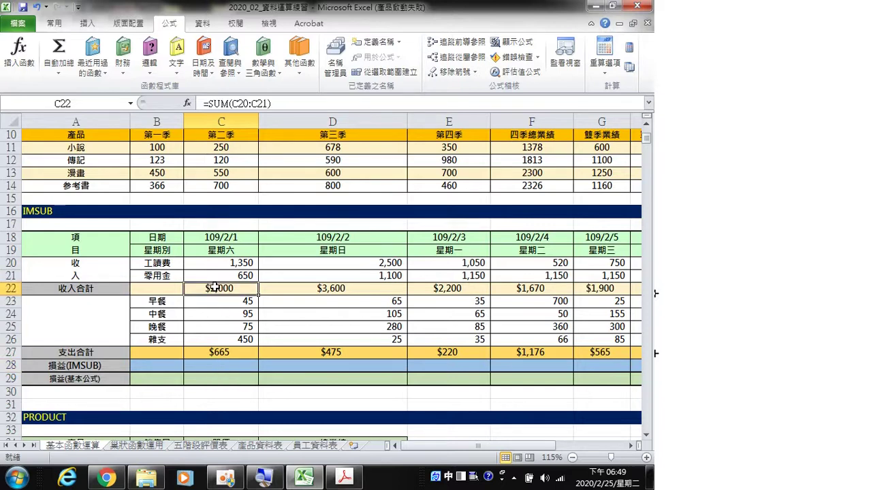
click(218, 351)
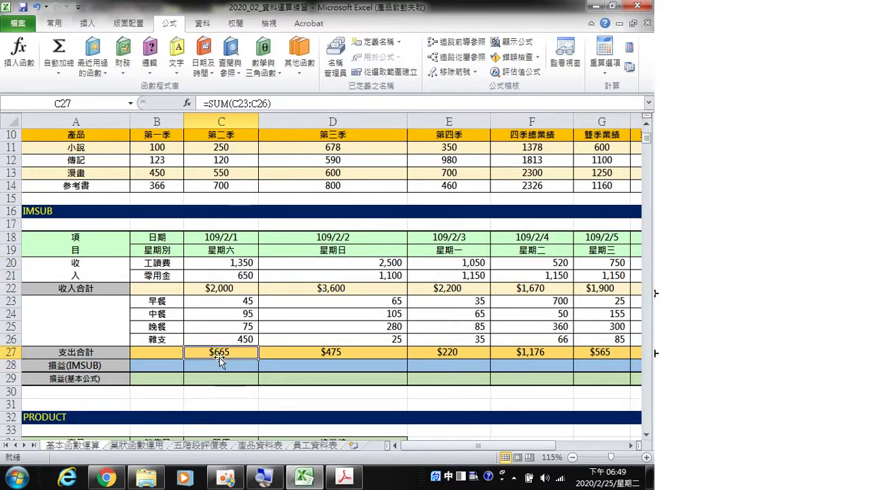
click(220, 365)
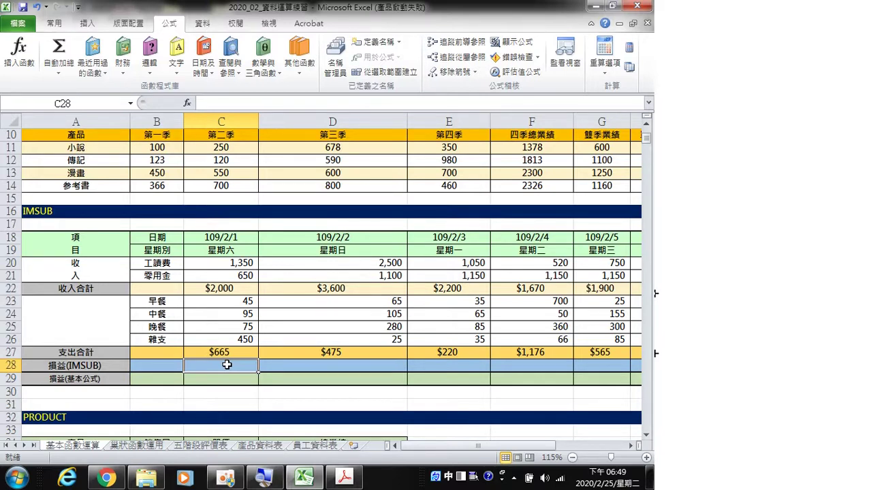
click(260, 74)
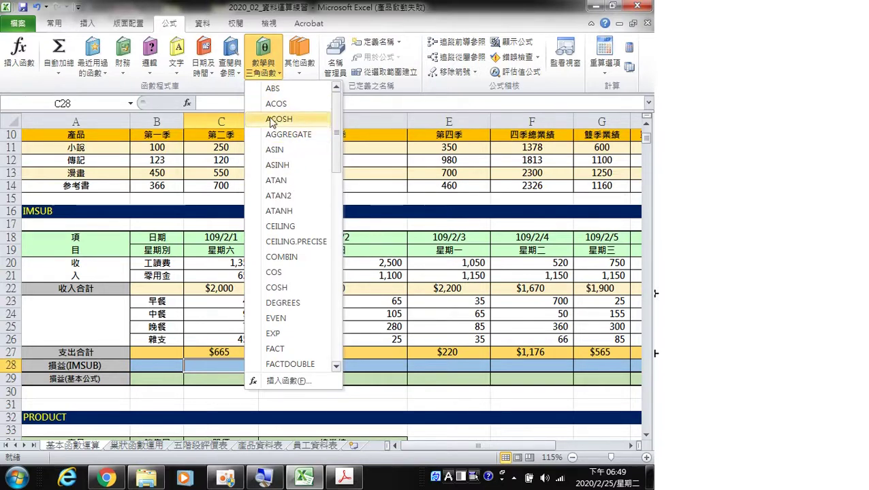
scroll(293, 226, down, 4)
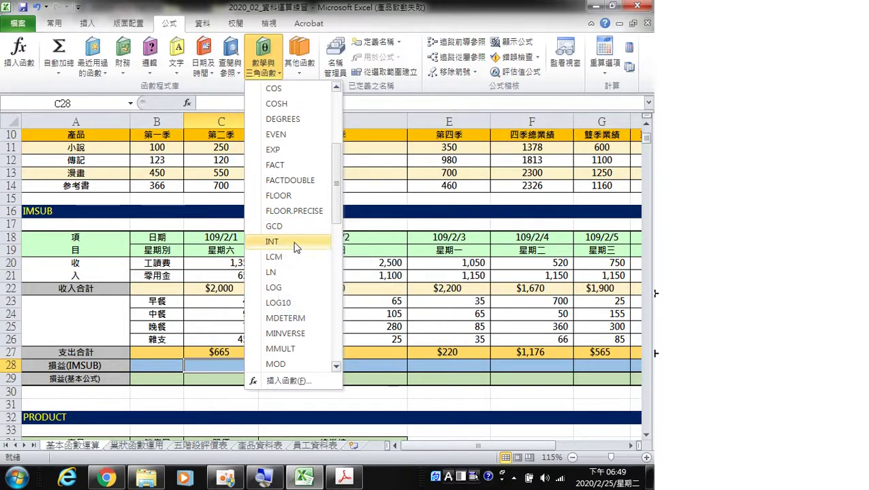
click(302, 68)
mouse_move(318, 89)
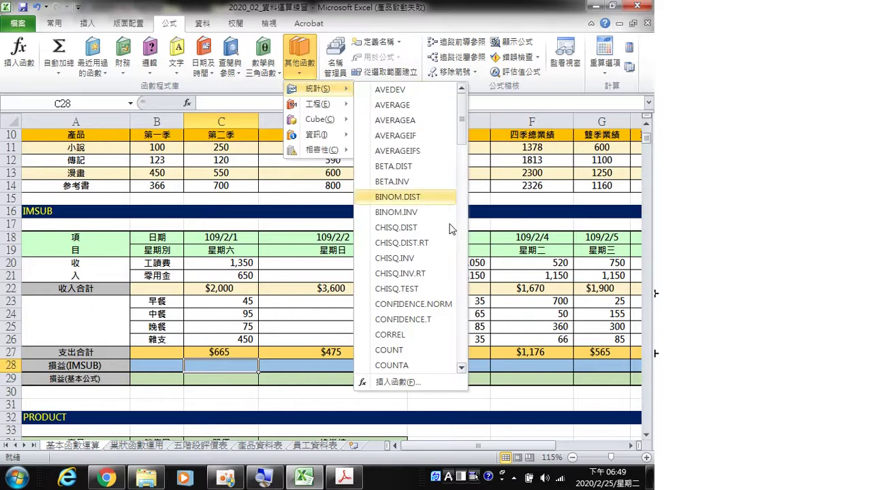
drag(461, 140, 461, 226)
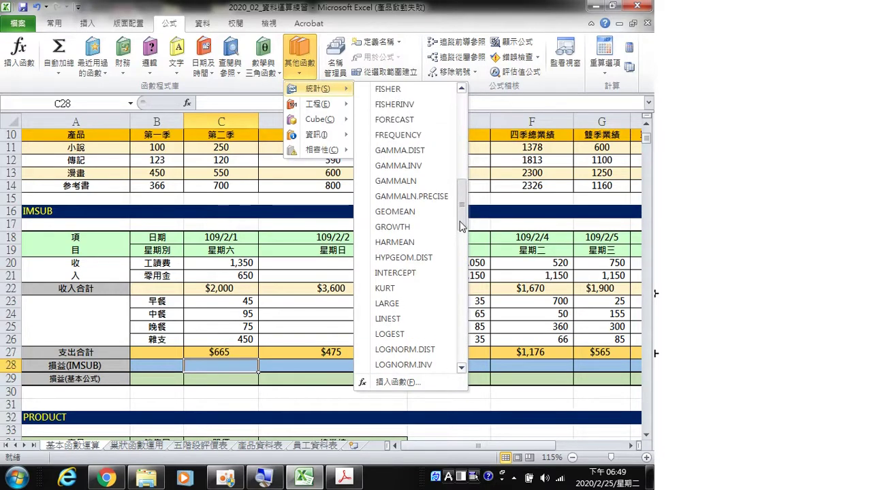
mouse_move(325, 136)
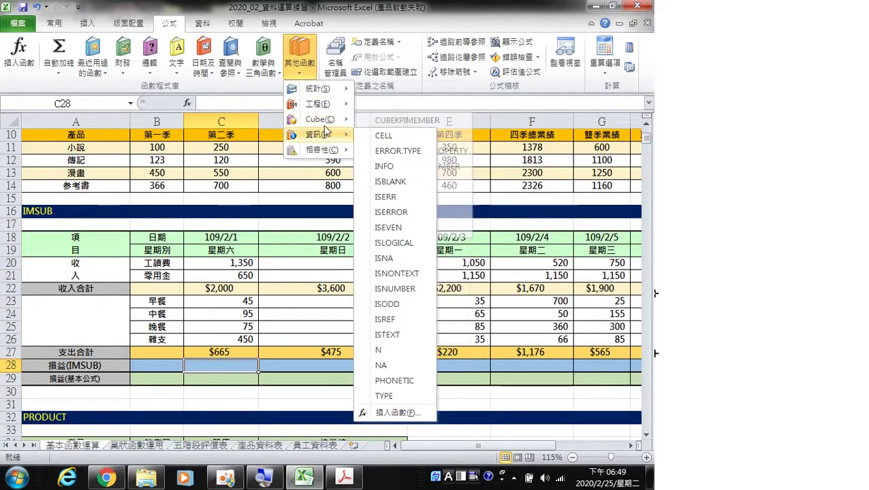
mouse_move(319, 104)
drag(444, 155, 453, 311)
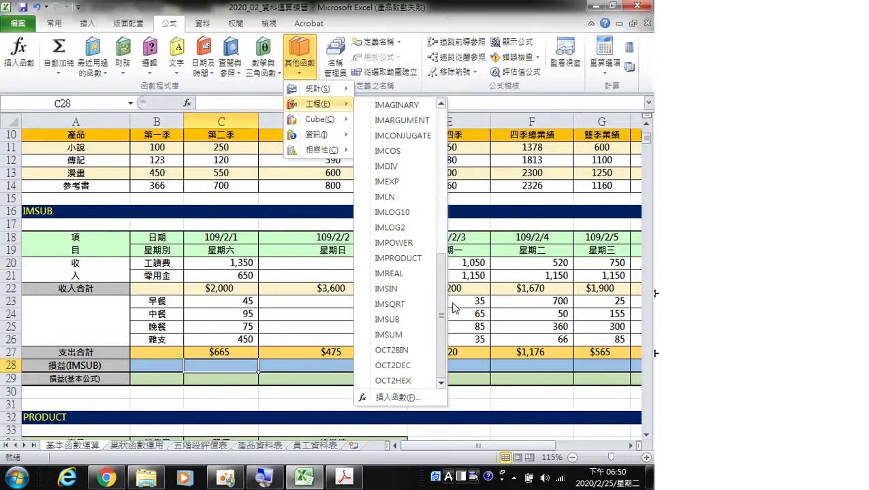
click(392, 320)
drag(360, 284, 417, 184)
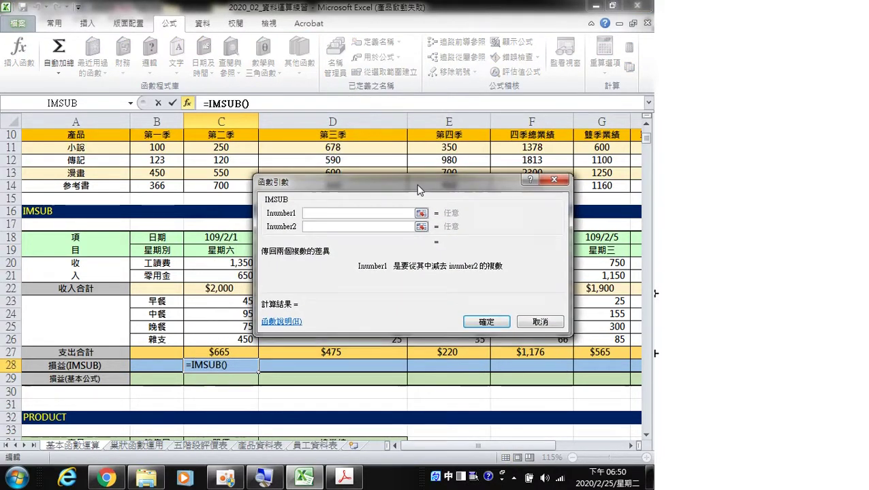
- Set IMSUB's Inumber1 to C22 and Inumber2 to C27, and confirm the function
click(354, 226)
click(353, 212)
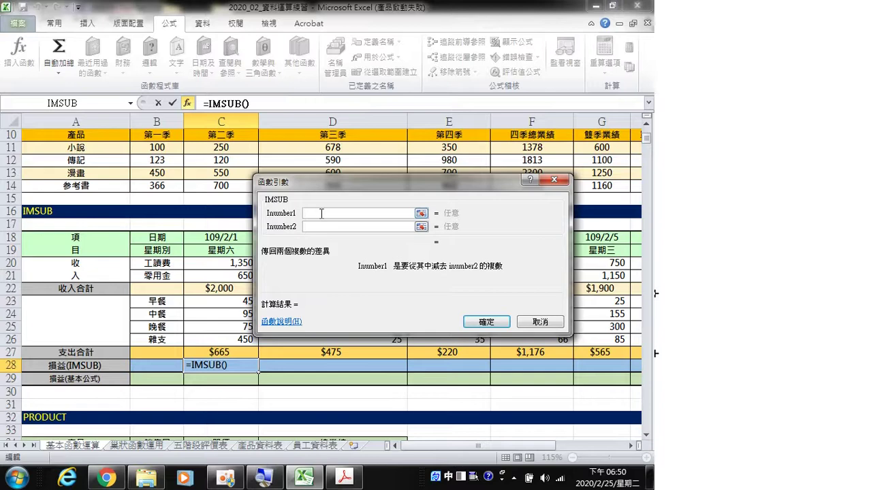
drag(323, 184, 387, 182)
click(226, 289)
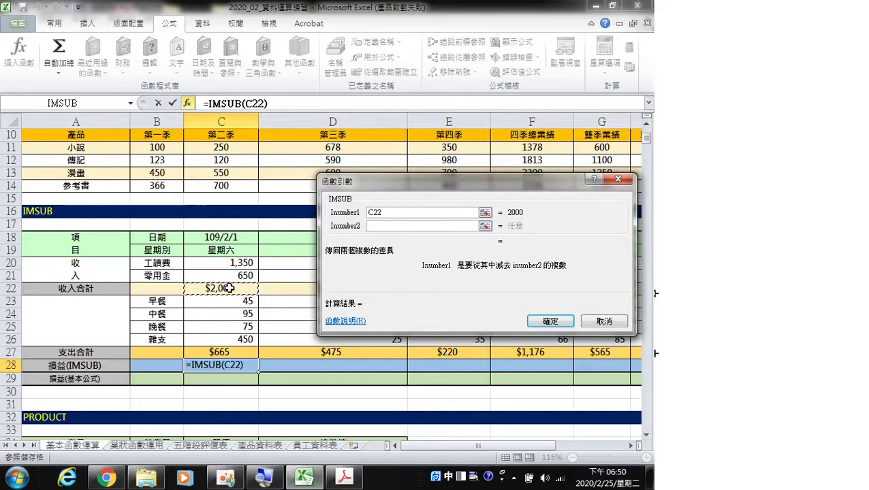
click(379, 226)
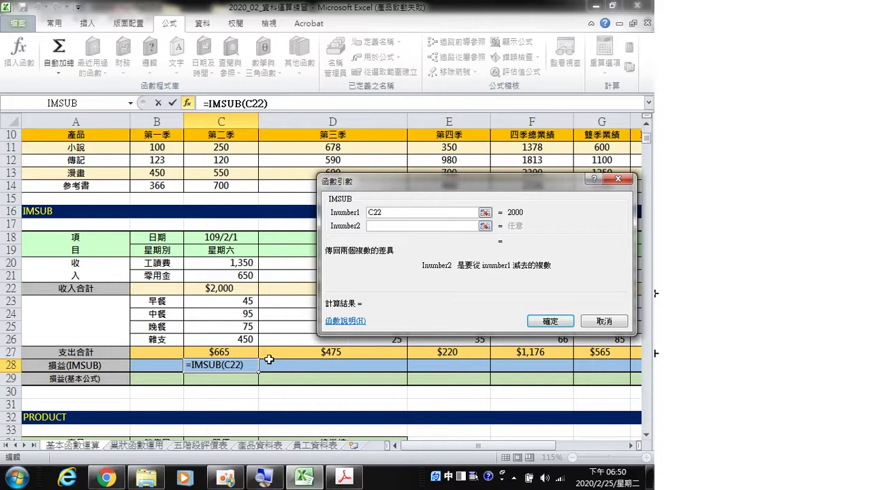
click(233, 352)
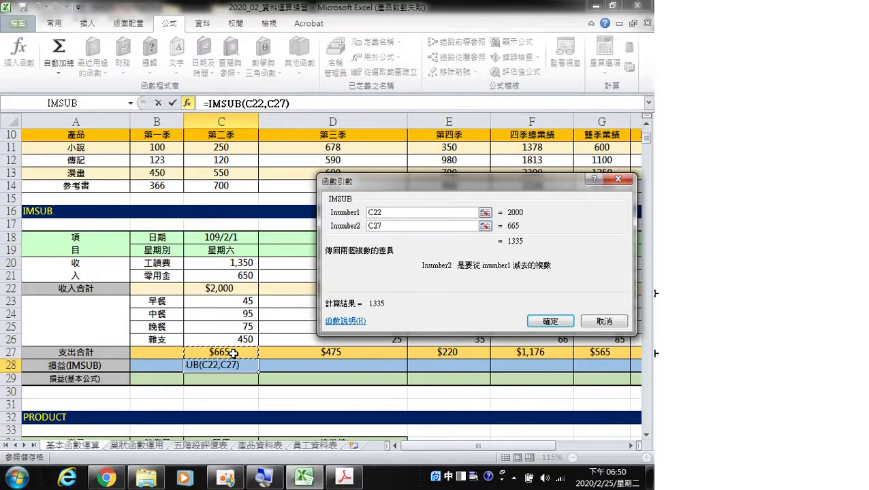
click(554, 323)
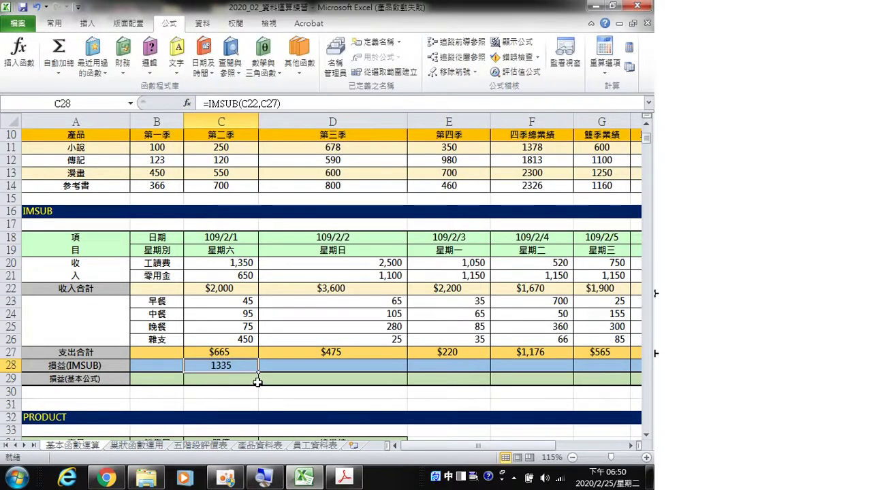
- Fill the 損益(IMSUB) formula from C28 across to I28 for the remaining dates
drag(258, 368, 495, 372)
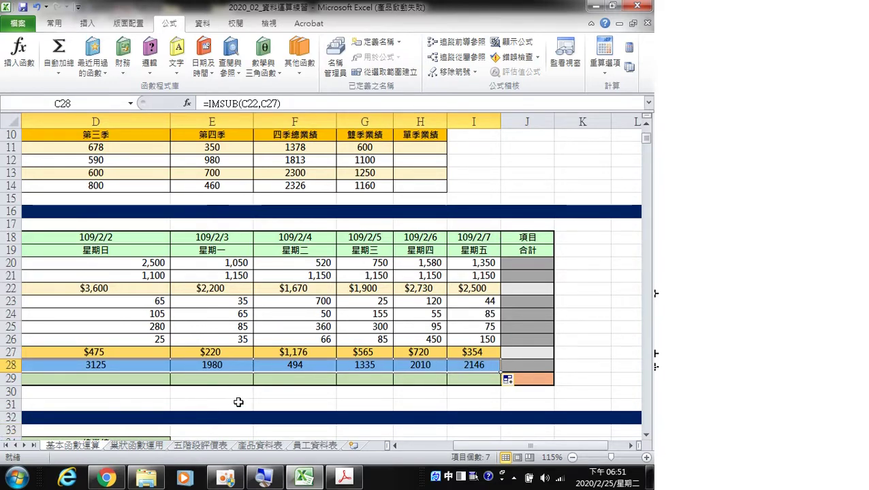
drag(528, 446, 470, 456)
click(214, 365)
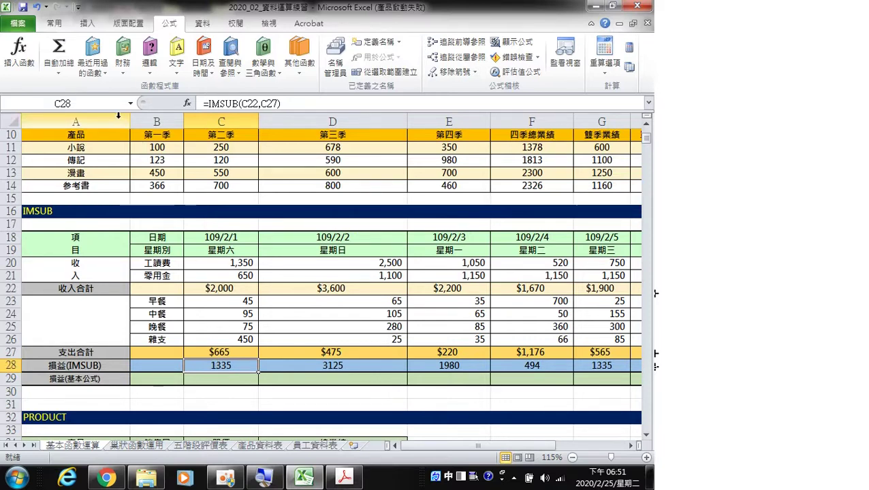
click(60, 28)
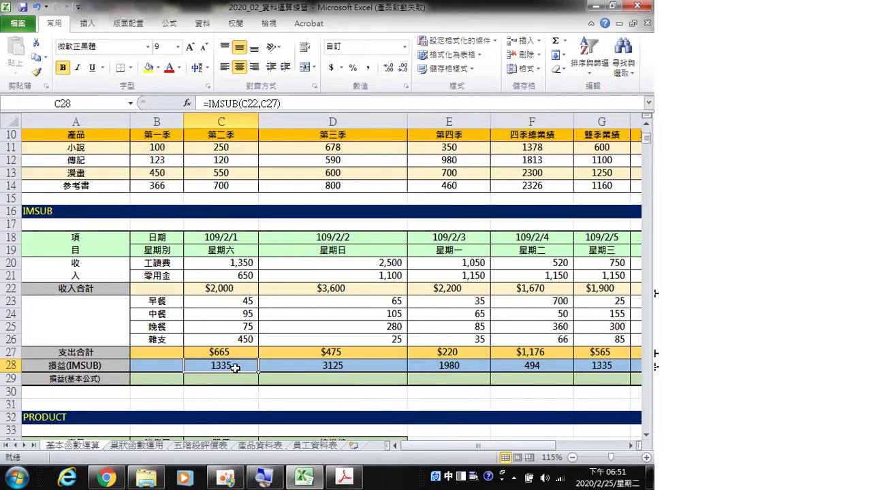
click(175, 31)
- Enter the subtraction formula =C22-C27 in C29, the 損益(基本公式) cell for 109/2/1
click(203, 378)
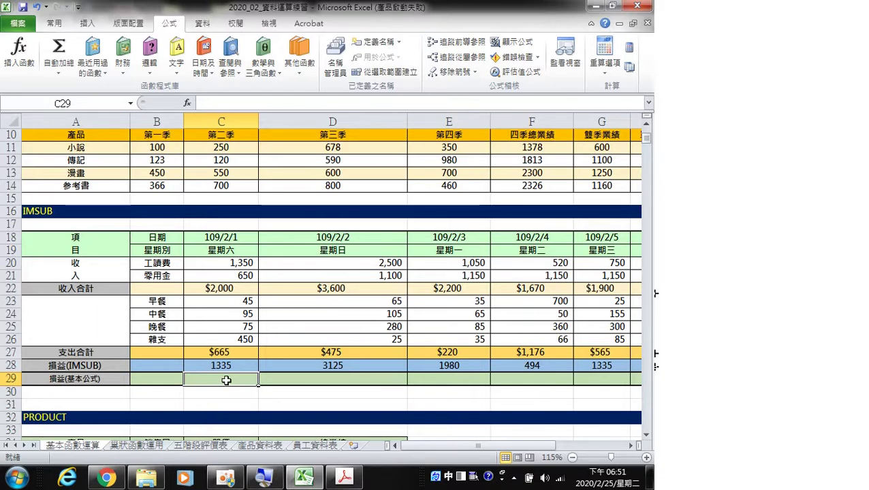
text(=)
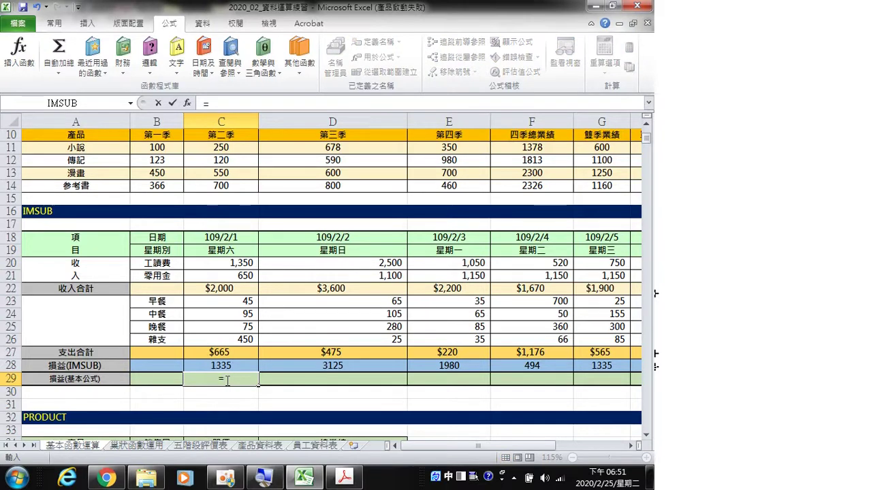
click(234, 289)
text(ㄦ)
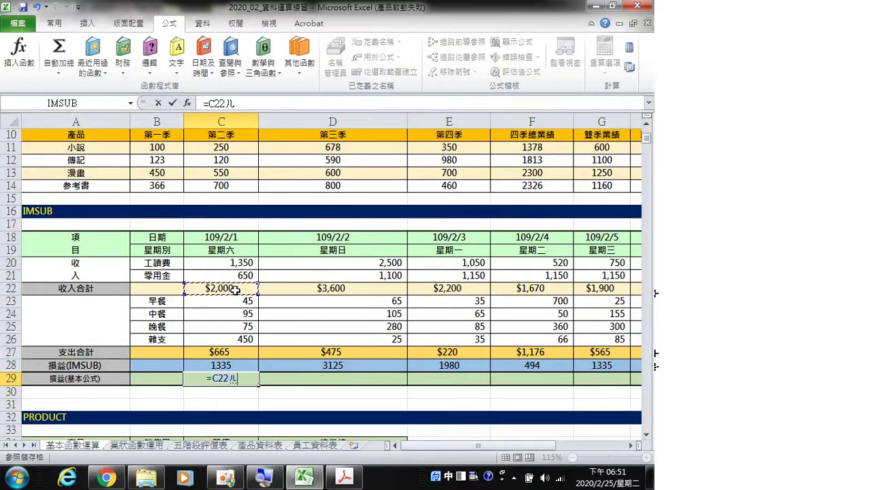
key(BackSpace)
text(-)
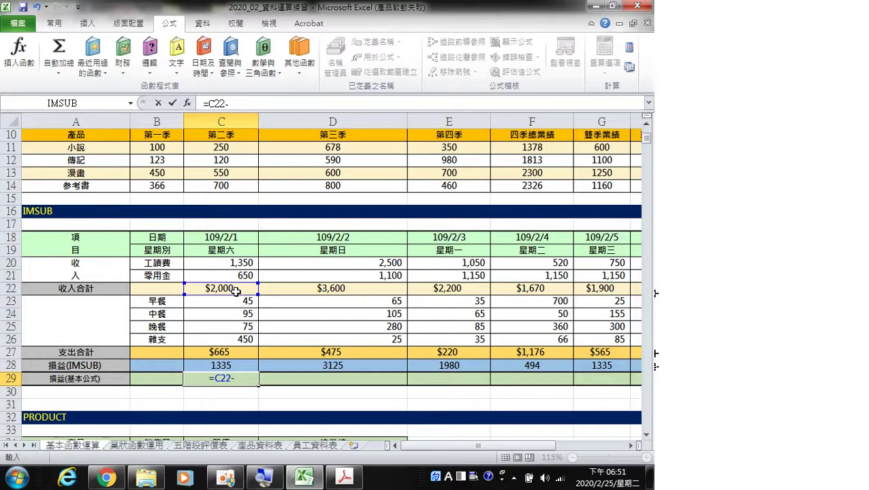
click(232, 352)
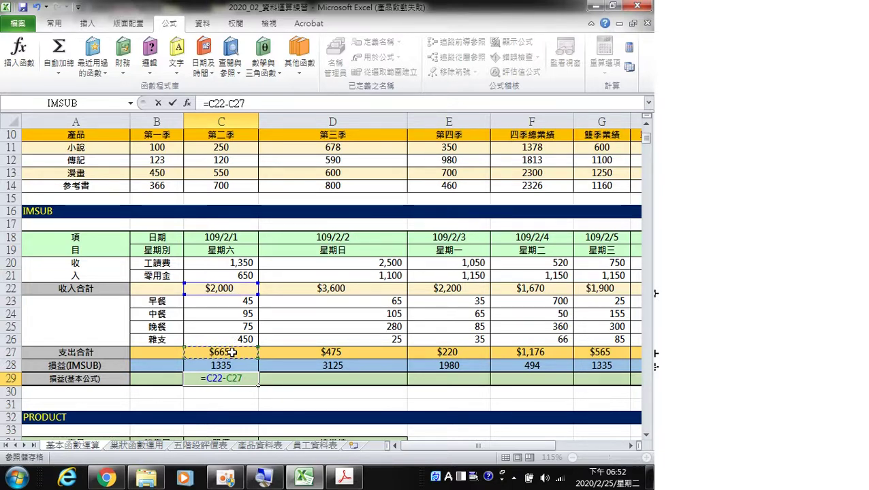
key(Return)
- Fill the 損益(基本公式) formula from C29 across to I29 and compare the formulas in C28 and C29
click(231, 380)
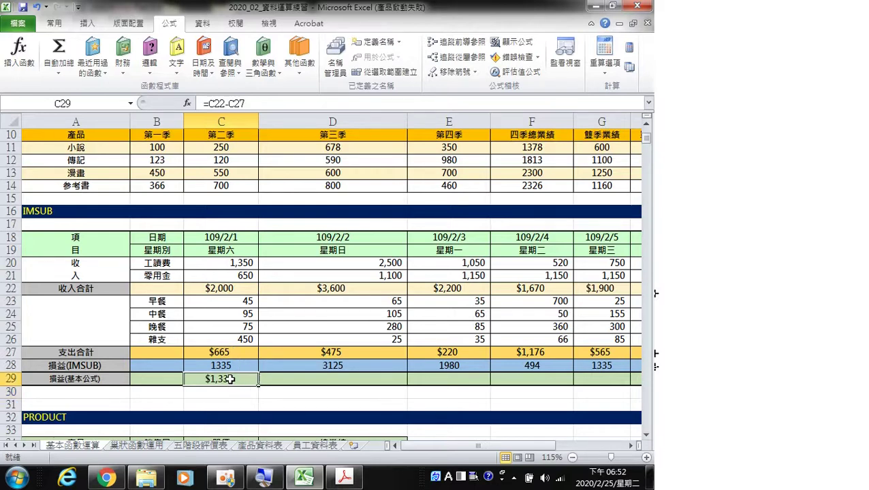
drag(259, 386, 504, 386)
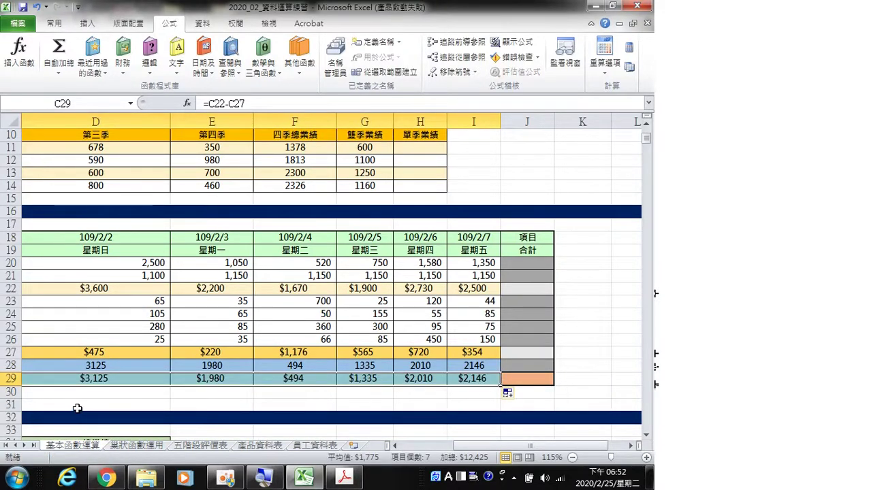
drag(538, 445, 482, 455)
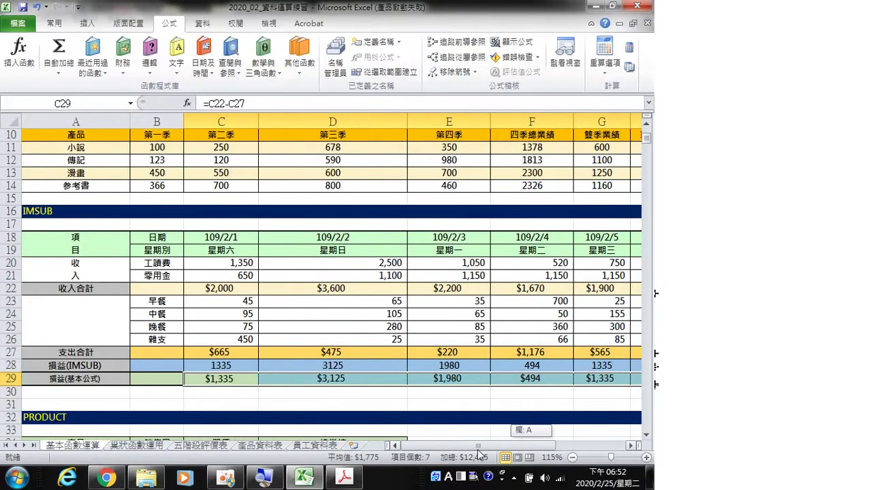
click(230, 367)
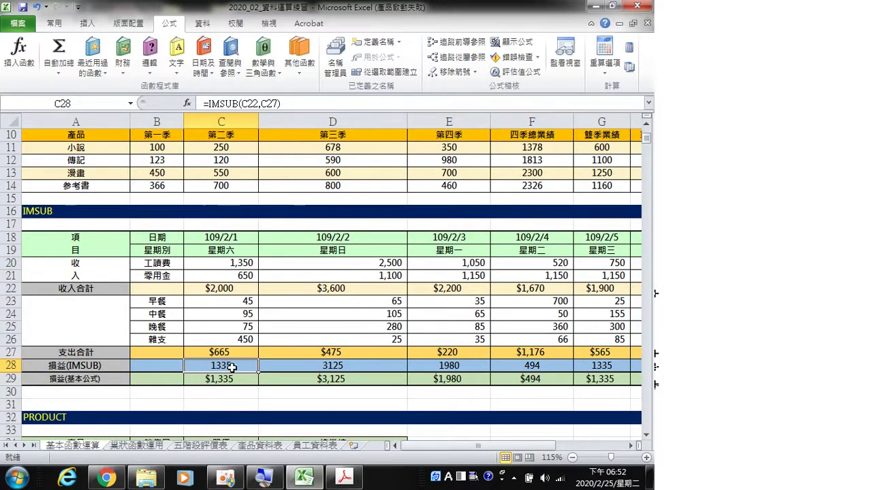
click(229, 380)
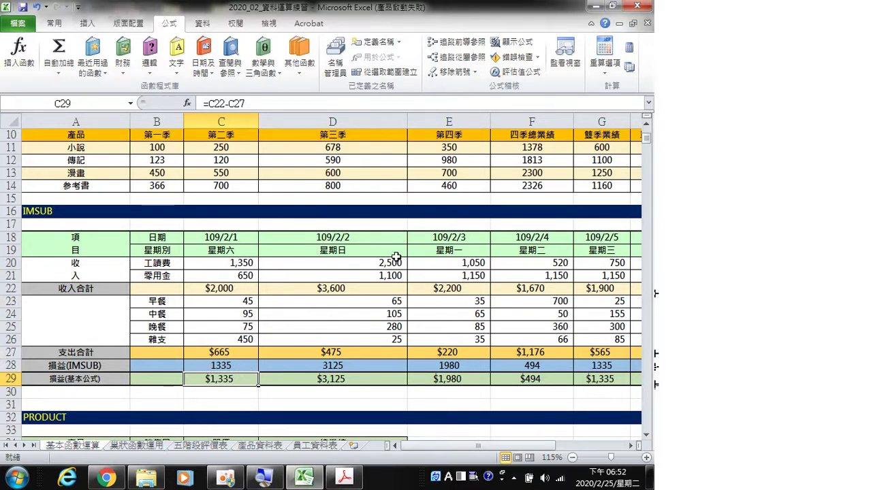
- Total the 工讀費 row in J20 of the 項目合計 column with AutoSum over C20:I20
drag(463, 447, 530, 446)
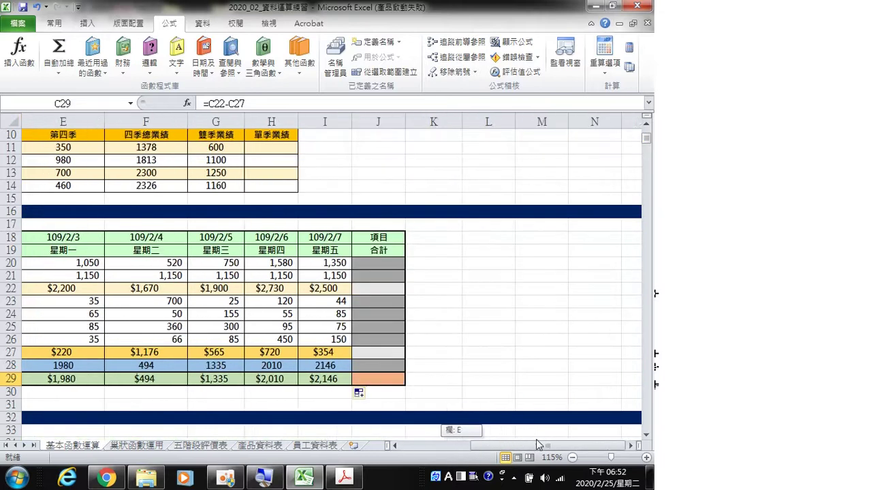
click(387, 263)
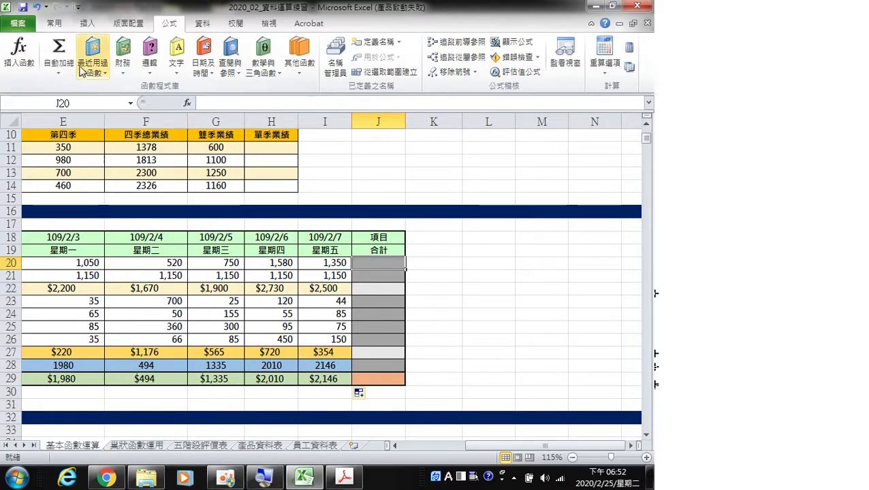
click(60, 53)
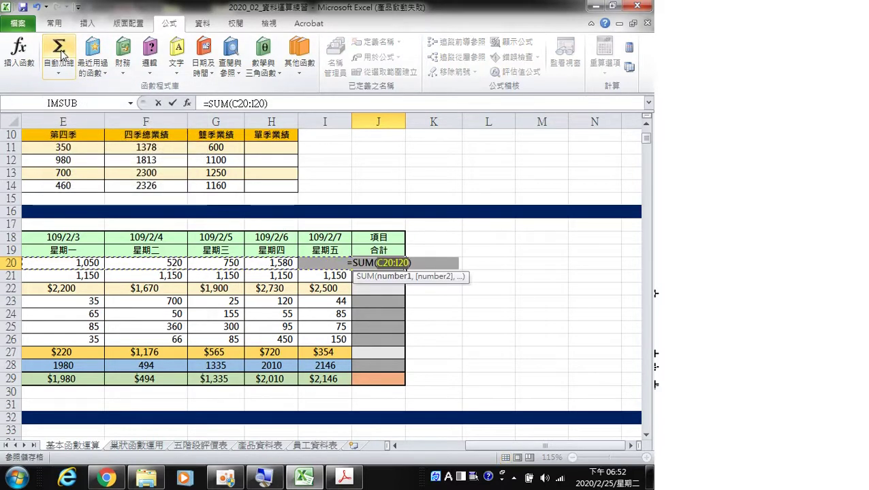
mouse_move(478, 445)
mouse_down()
mouse_move(420, 444)
mouse_move(469, 446)
mouse_up()
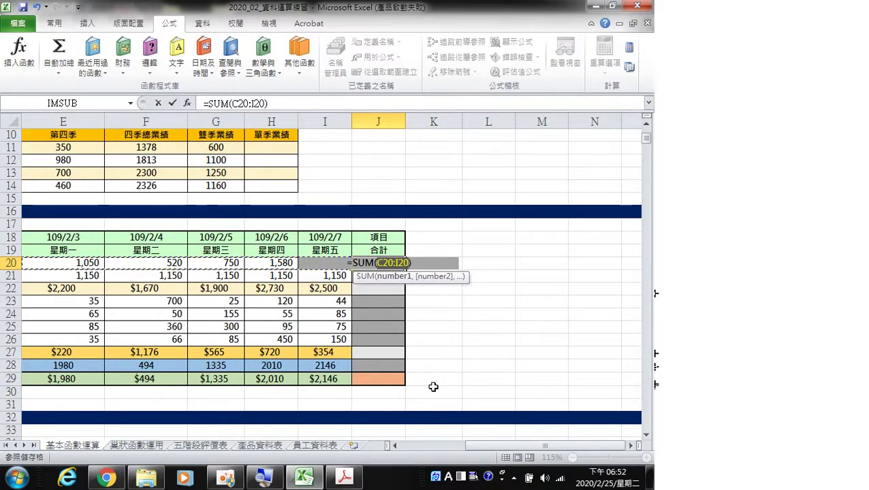
mouse_move(474, 448)
mouse_down()
mouse_move(411, 450)
mouse_move(475, 449)
mouse_up()
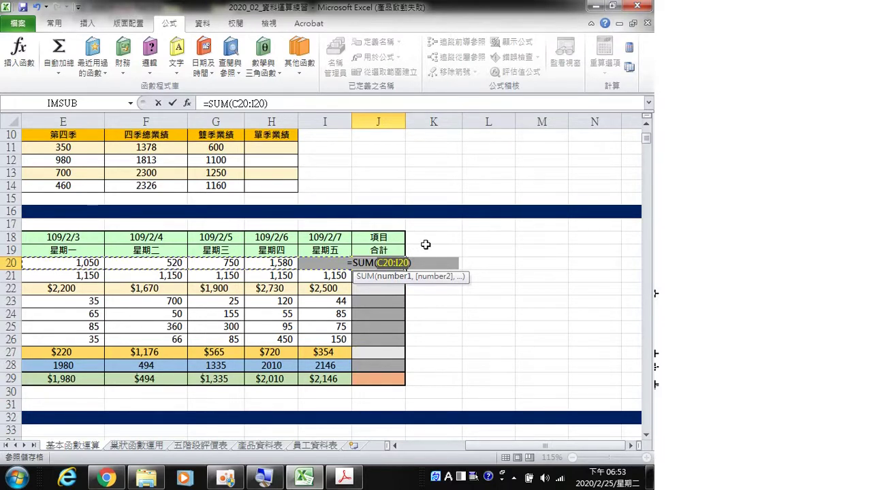
key(Return)
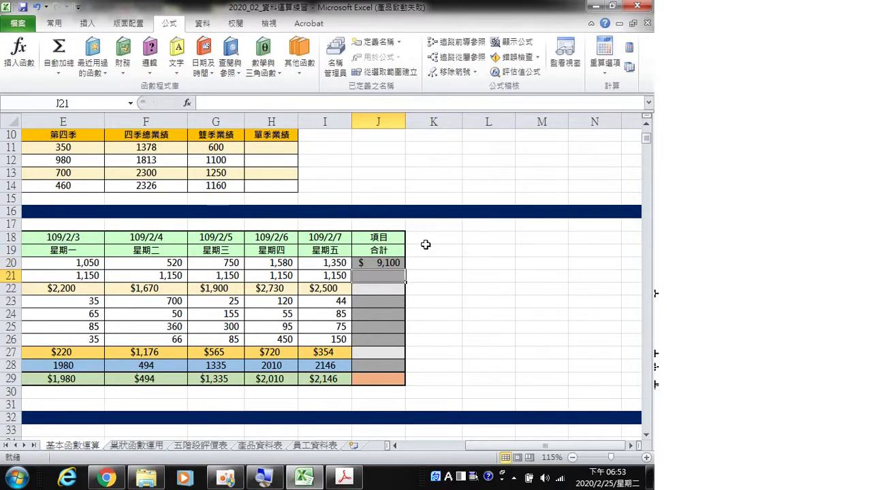
- Copy the row-total formula in J20 and paste only the formula into J21:J29 of the 項目合計 column
click(386, 263)
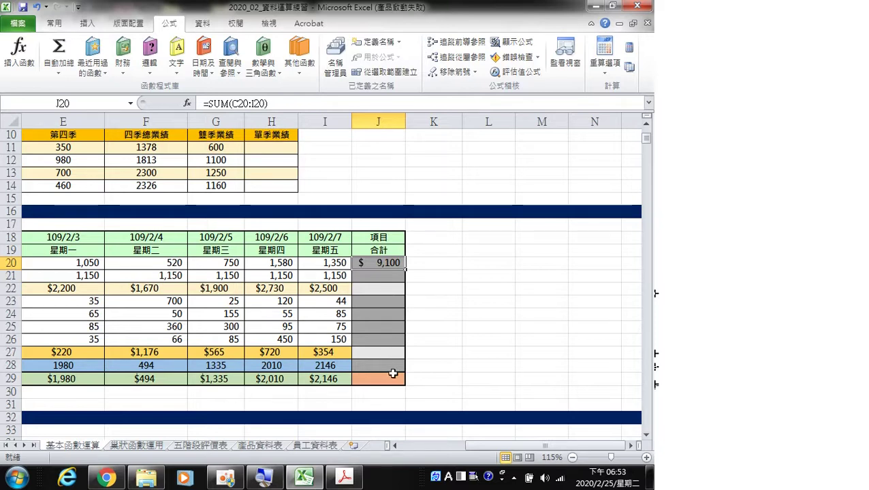
right_click(379, 264)
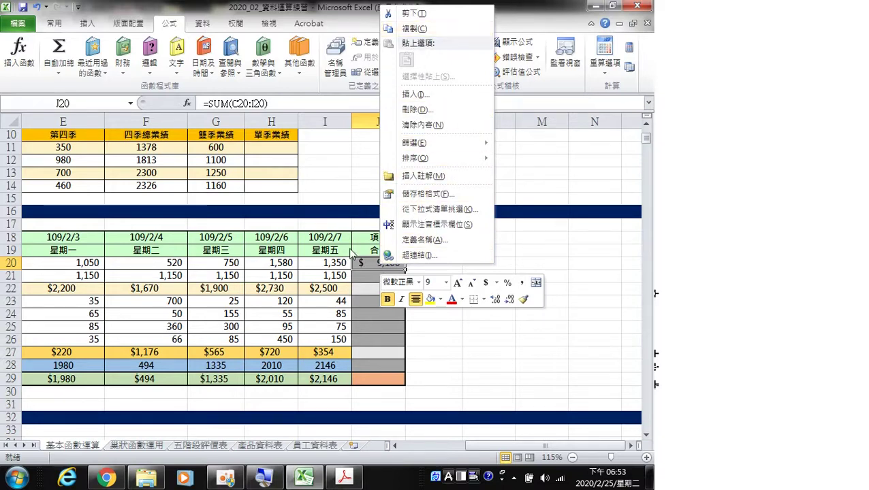
click(368, 264)
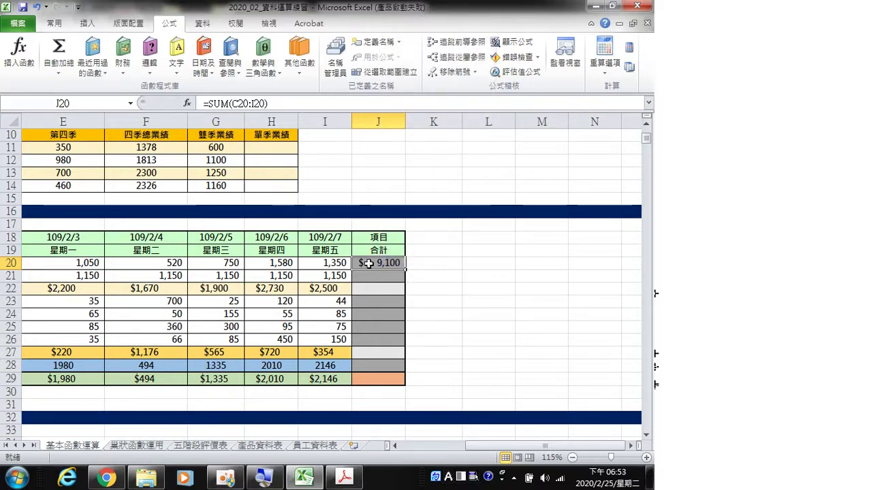
key(ctrl+c)
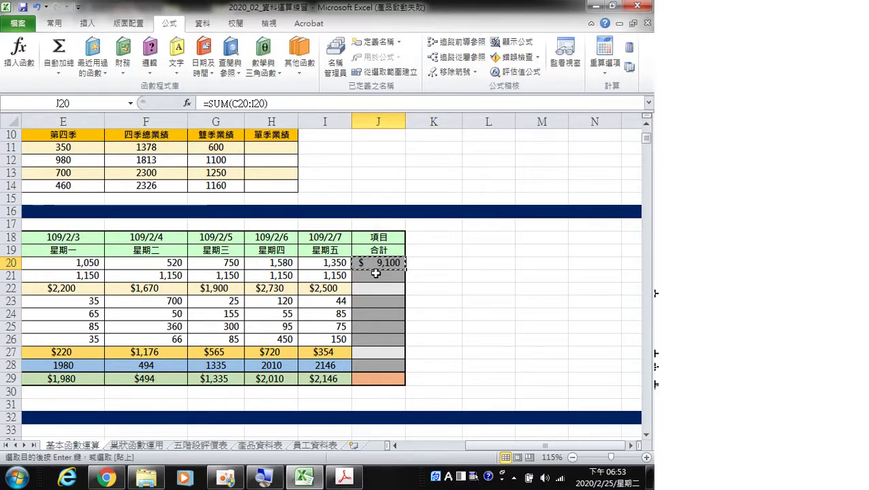
scroll(384, 327, up, 2)
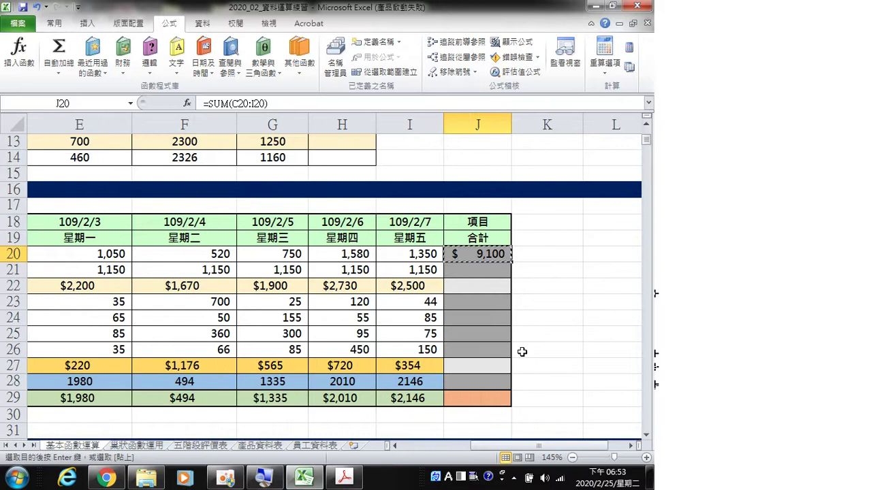
drag(487, 275, 481, 396)
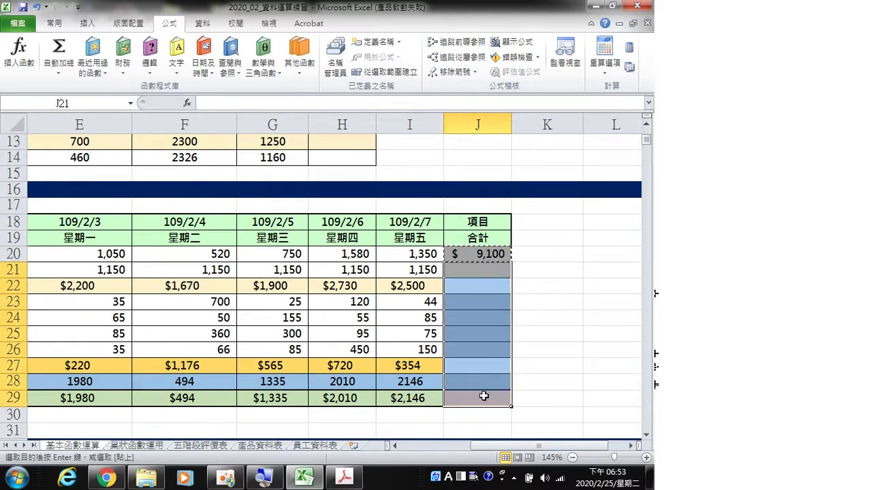
right_click(474, 319)
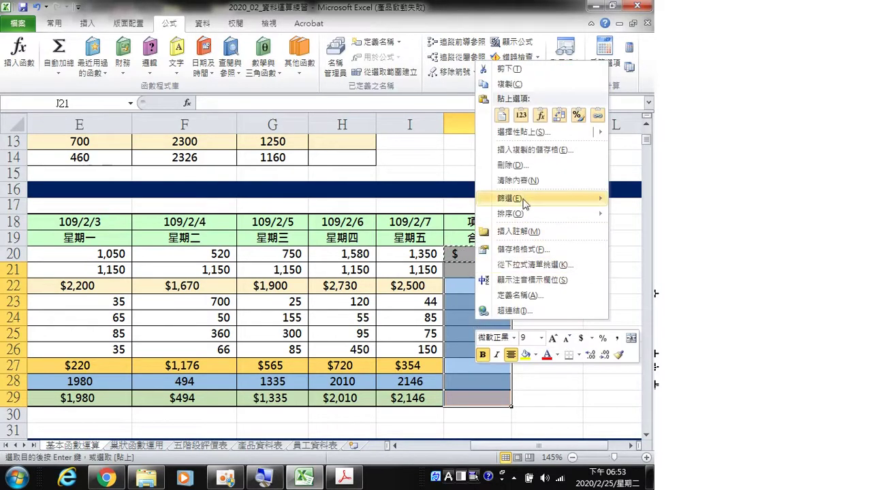
click(540, 115)
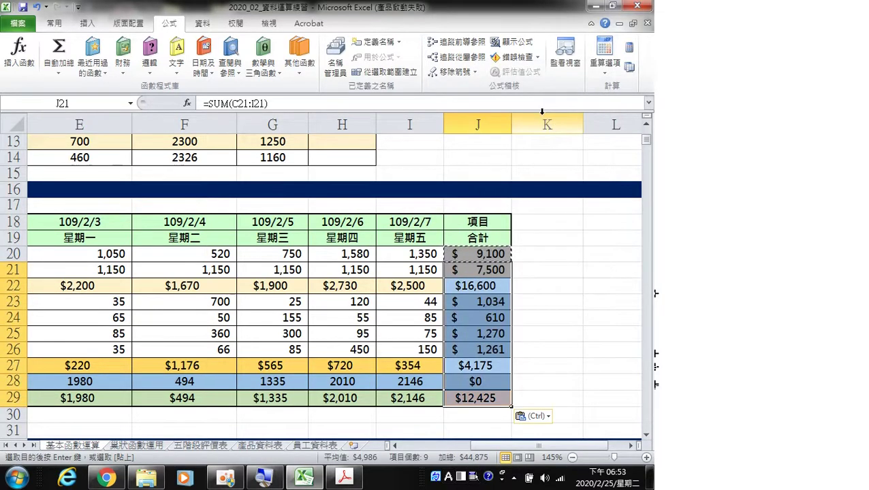
key(Escape)
click(558, 281)
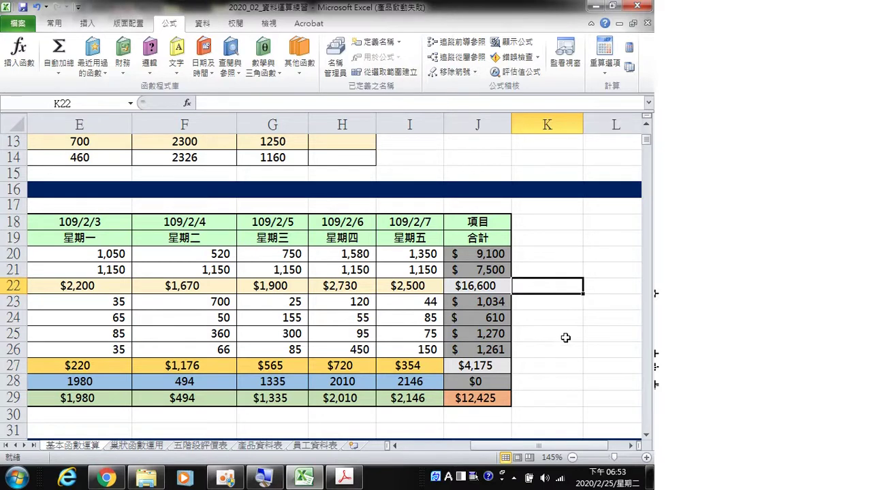
- Check the total formula in J28 and the IMSUB formula in C28 that feeds it
click(496, 383)
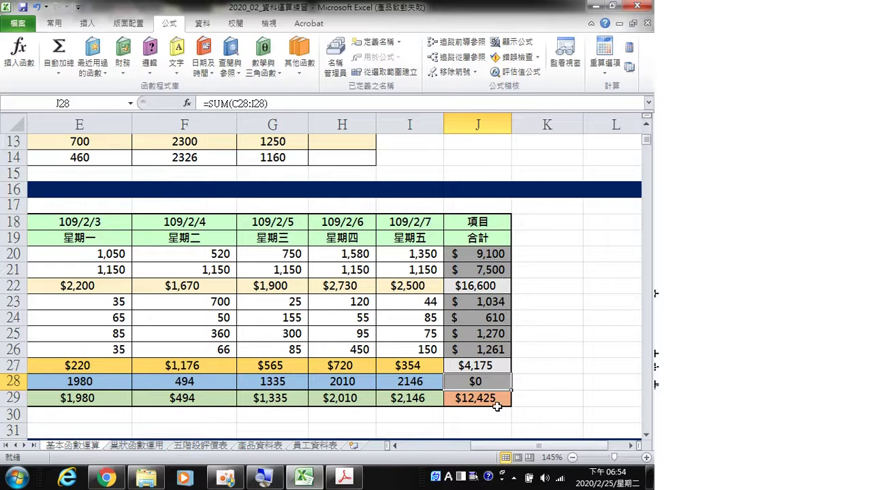
drag(506, 445, 433, 447)
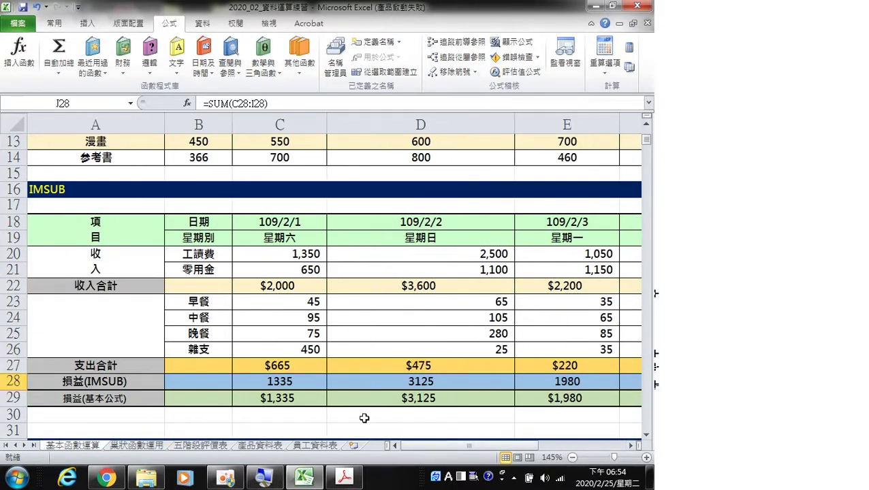
click(309, 383)
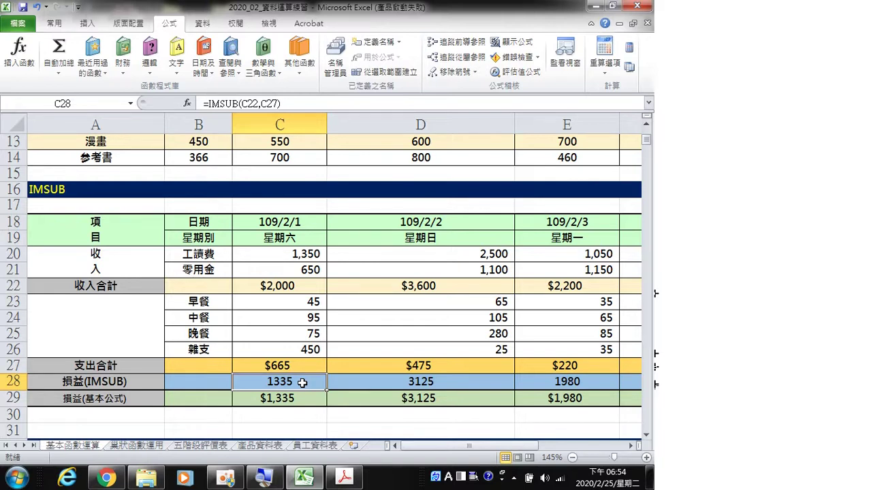
- Set the number format of the 損益(IMSUB) values in C28:I28 to 通用格式 (General)
click(54, 23)
drag(291, 380, 427, 386)
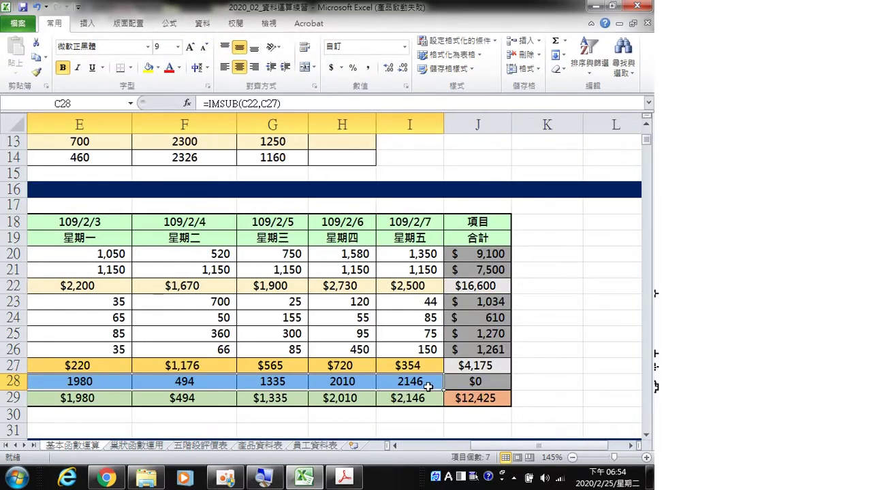
click(405, 47)
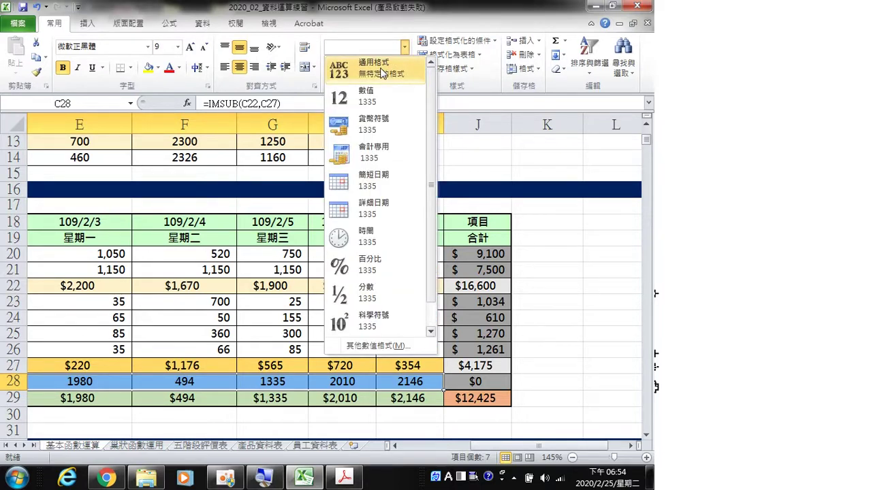
click(381, 73)
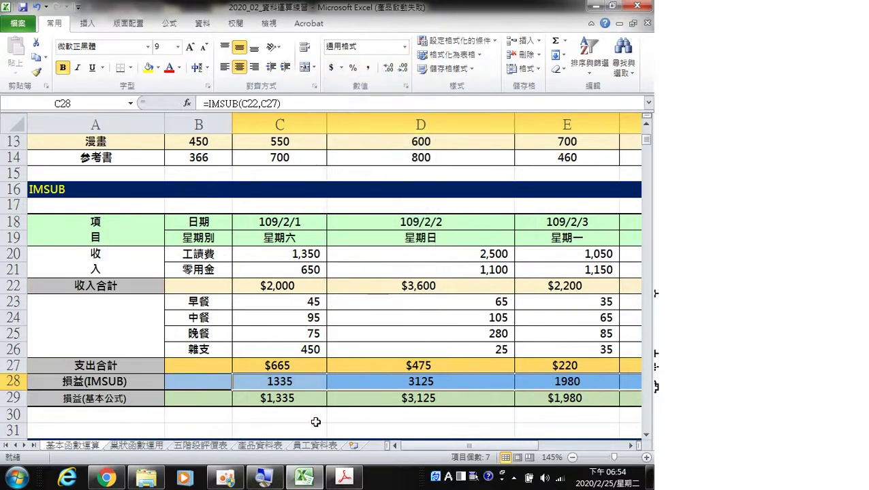
drag(425, 447, 514, 446)
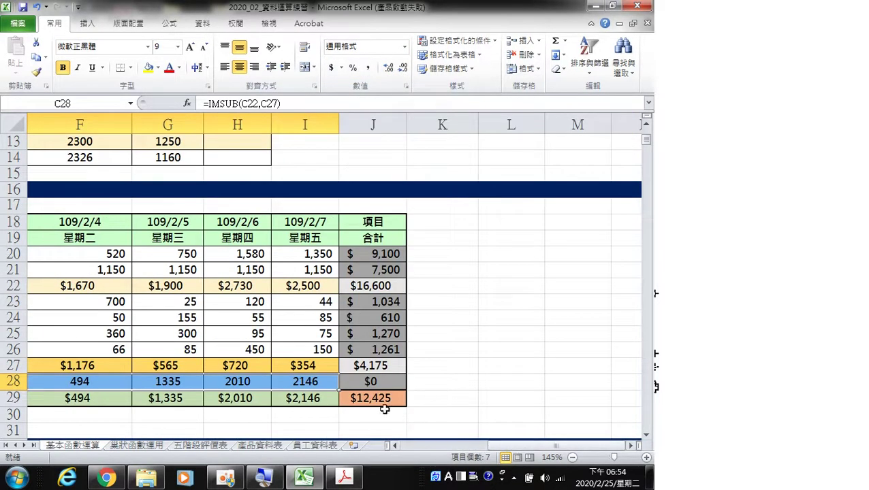
- Inspect the formulas of the 損益(IMSUB) row in I28, J28 and C28
click(297, 381)
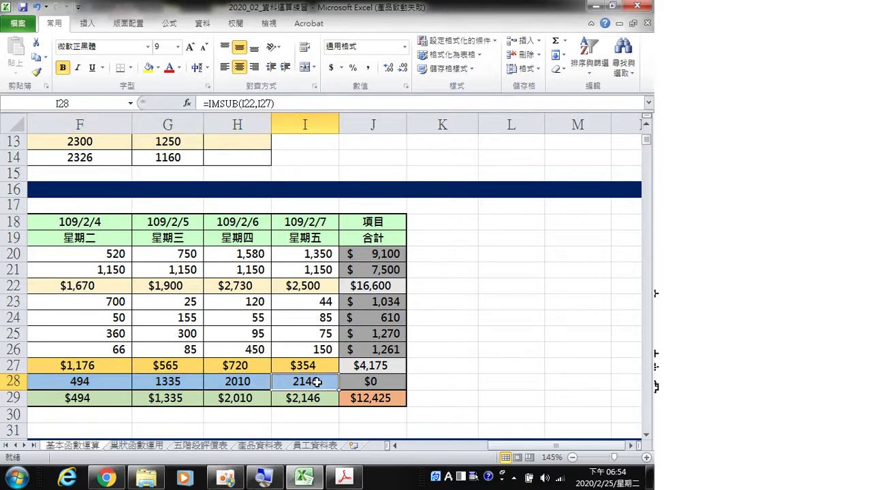
click(371, 382)
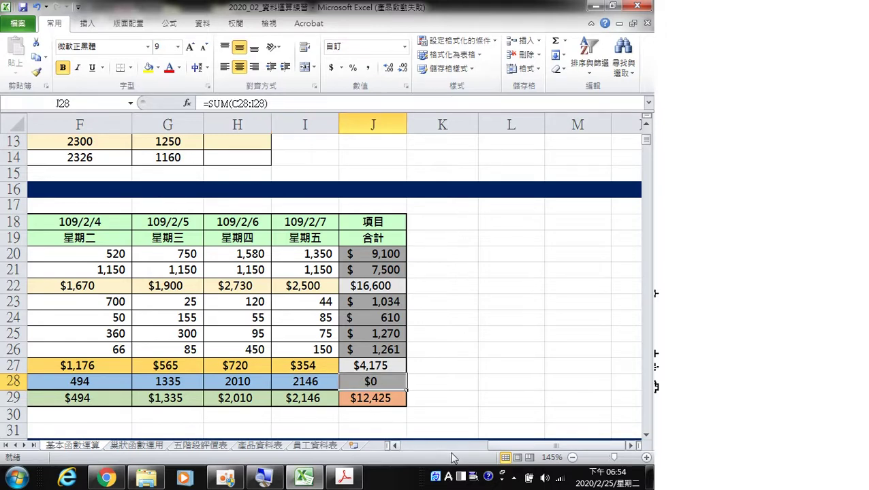
drag(500, 447, 407, 447)
click(309, 385)
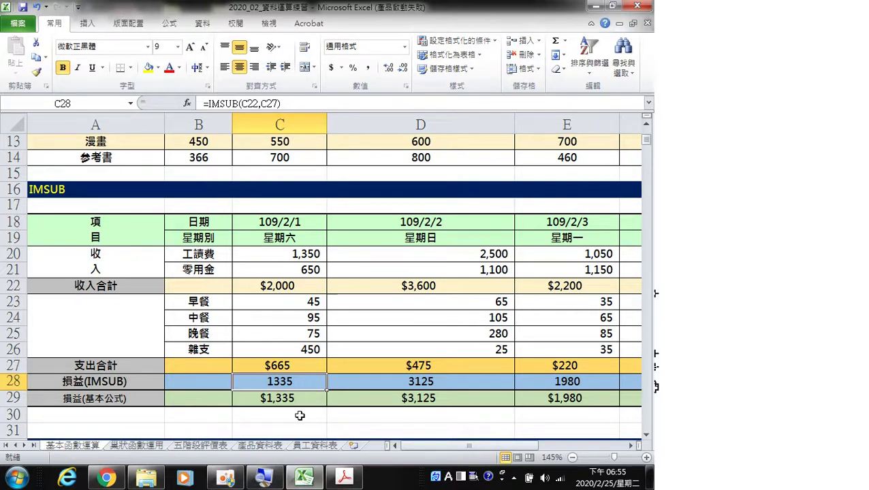
- Calculate the 109/2/1 profit in C30 with the SUM function, using C22 and -C27 as its arguments
click(299, 414)
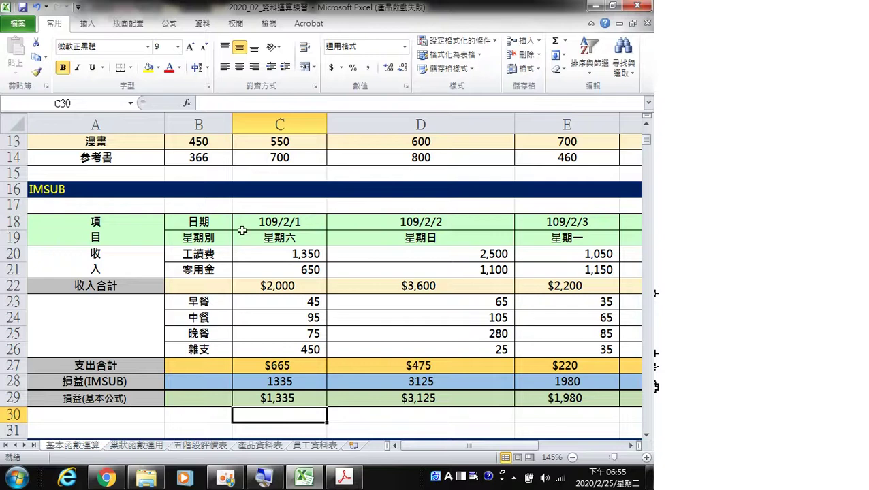
click(168, 24)
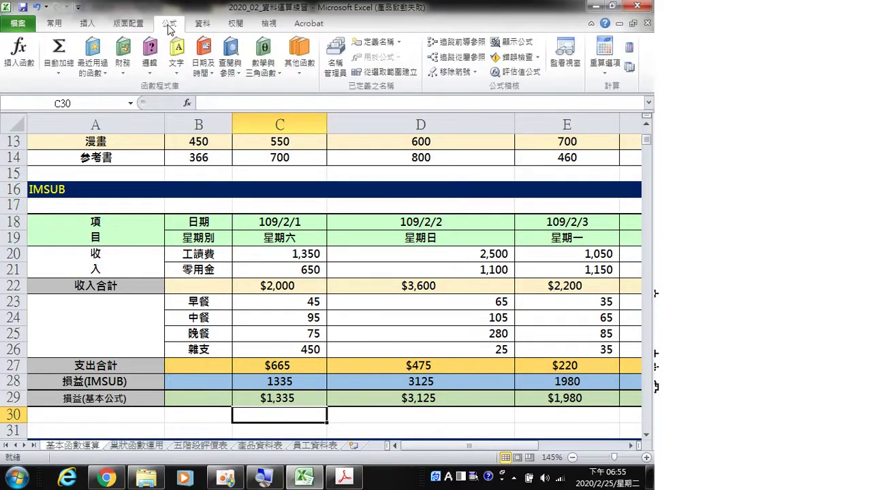
click(95, 54)
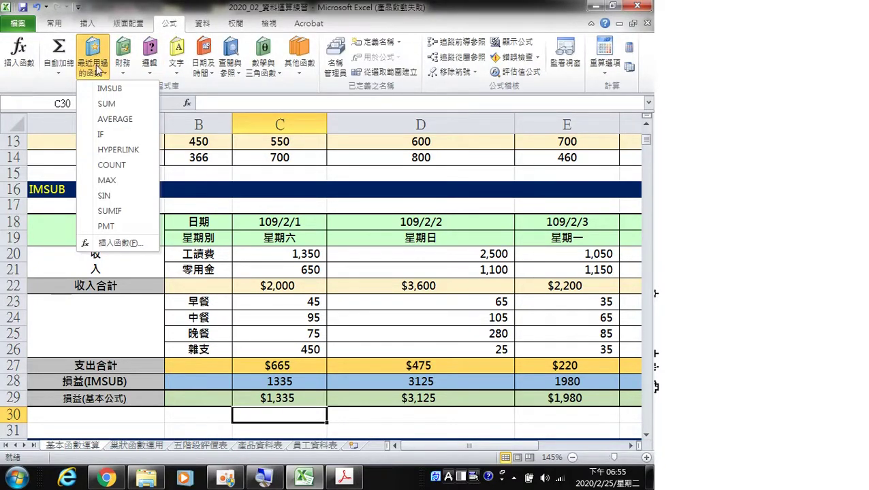
click(113, 106)
drag(336, 269, 409, 345)
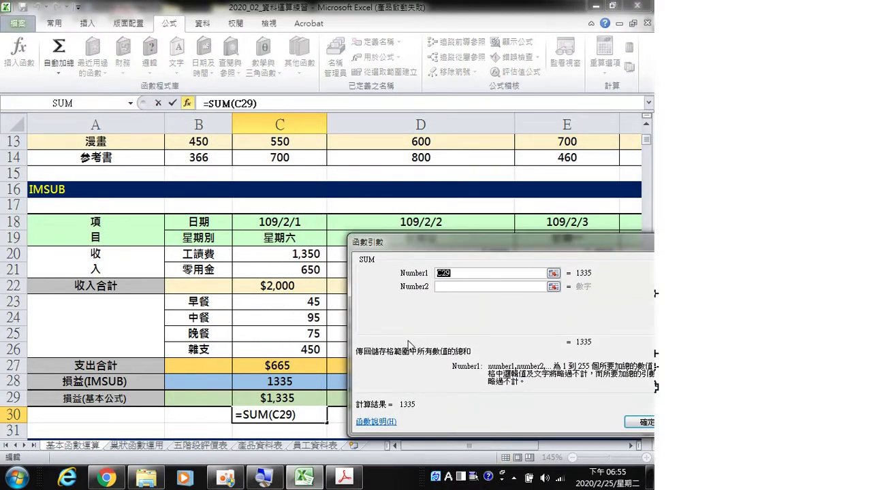
click(284, 284)
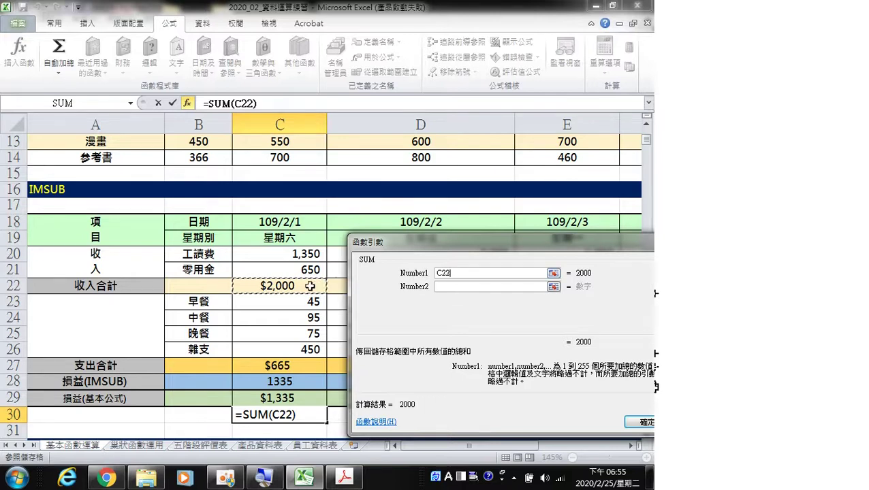
click(451, 286)
text(-)
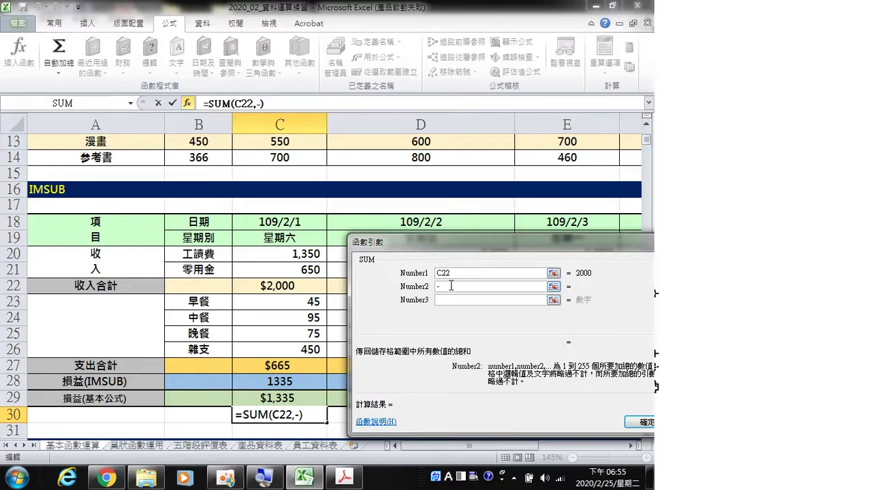
click(307, 366)
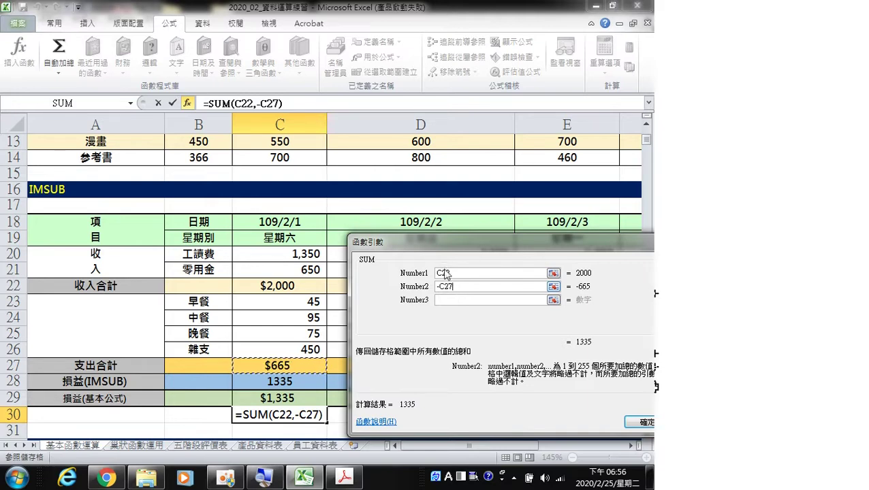
click(639, 423)
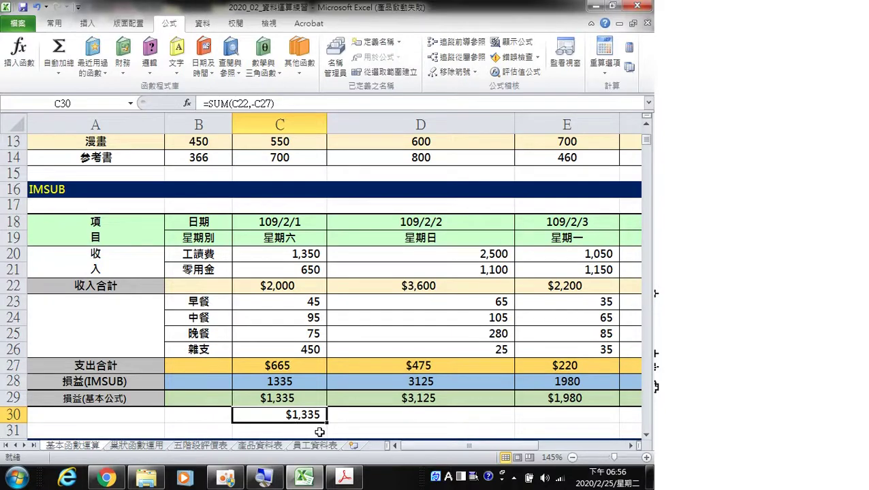
- Fill the SUM profit formula from C30 across to I30 and extend the row total from J29 down to J30
drag(327, 422, 445, 418)
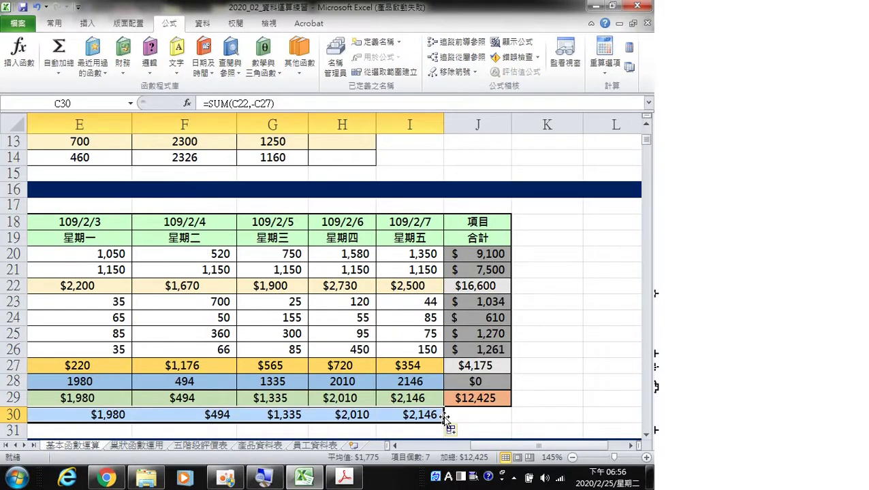
click(422, 416)
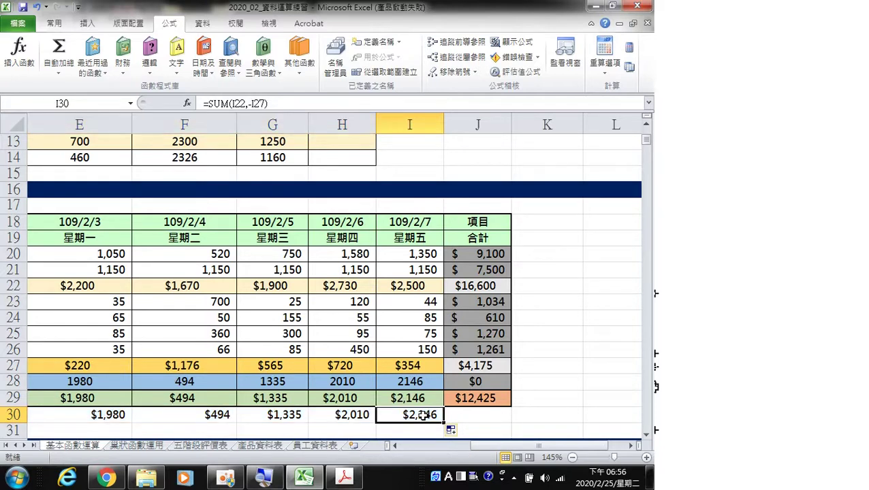
click(470, 397)
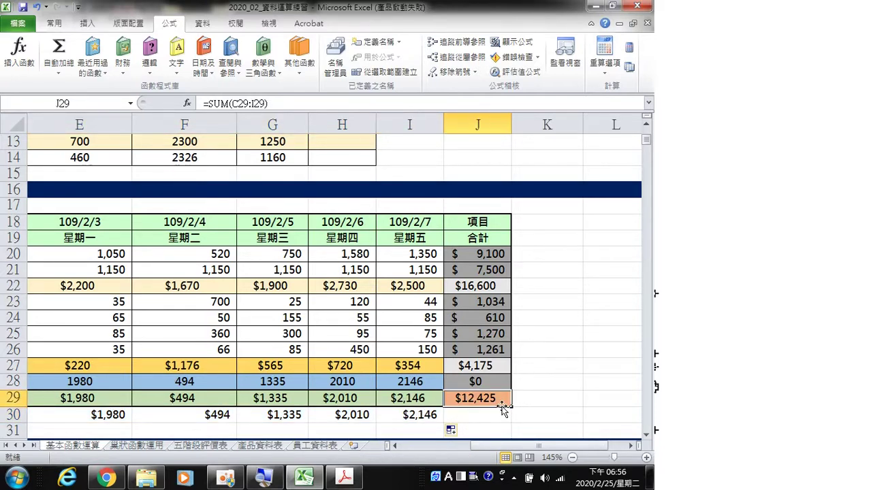
drag(513, 407, 512, 417)
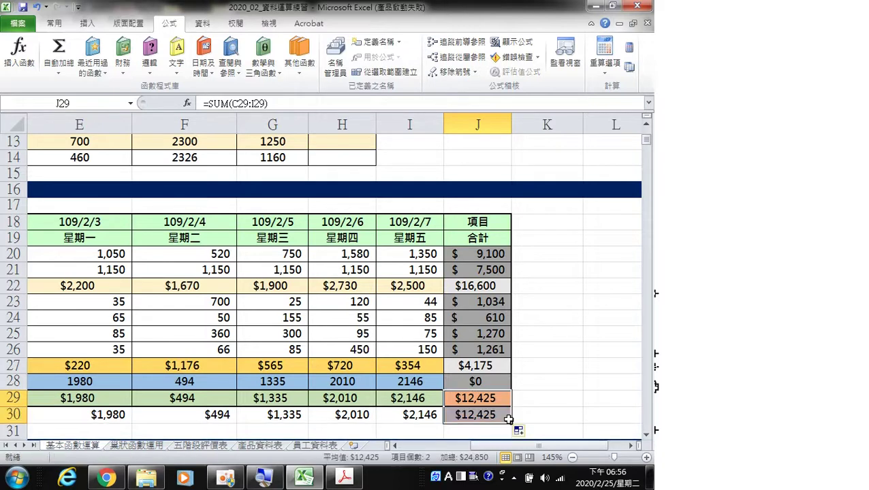
click(482, 417)
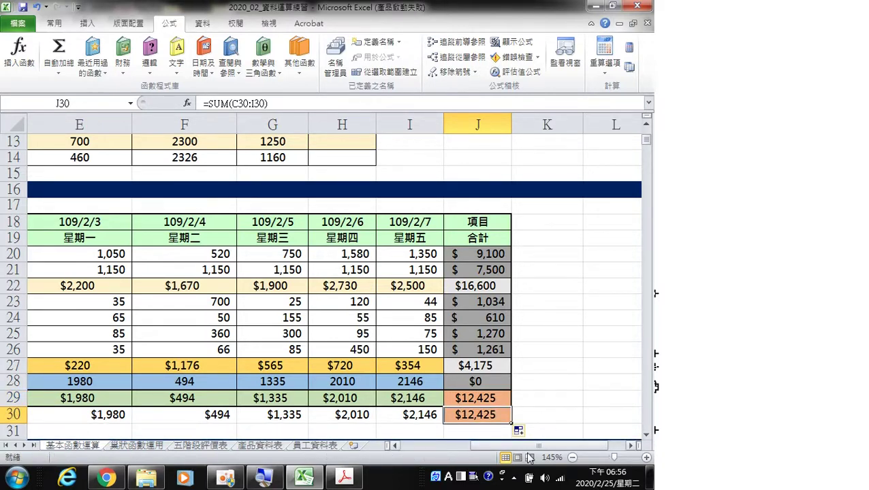
- Switch to the function reference PDF in Acrobat, read the product(相乘) page on its arguments, and return to the Excel workbook
drag(529, 448, 474, 447)
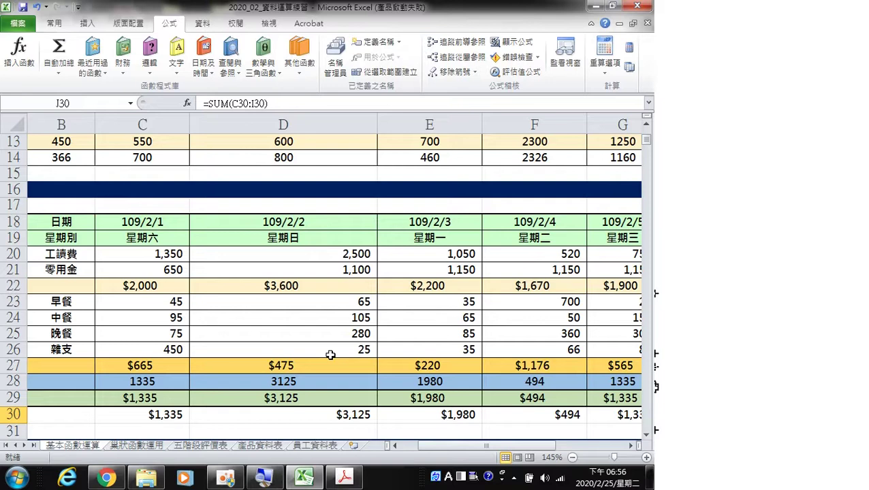
mouse_move(420, 447)
mouse_down()
mouse_move(418, 454)
mouse_move(403, 444)
mouse_up()
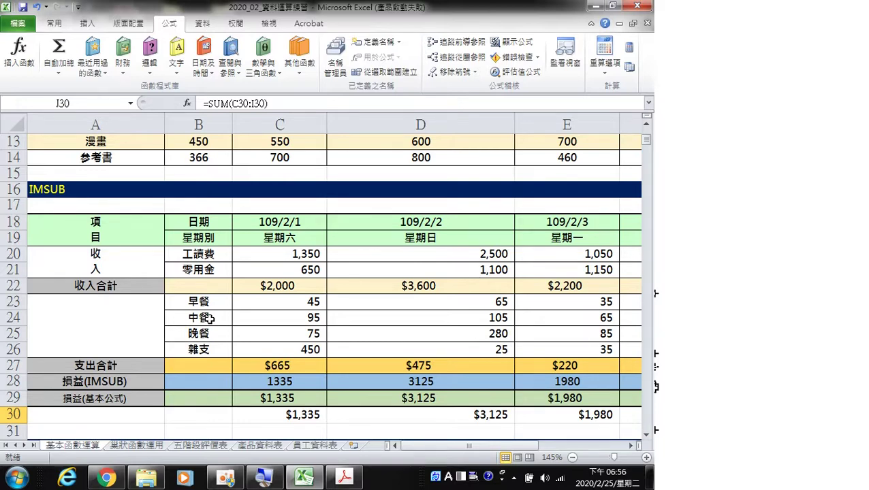
scroll(209, 318, down, 3)
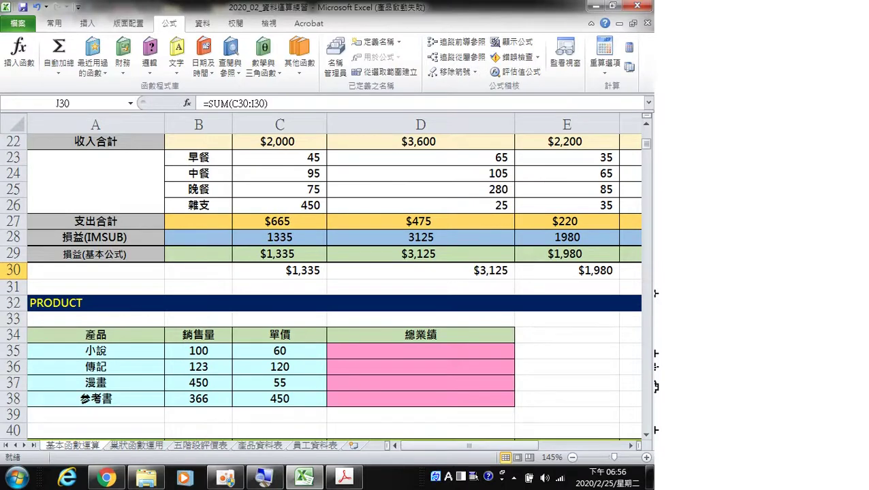
click(344, 480)
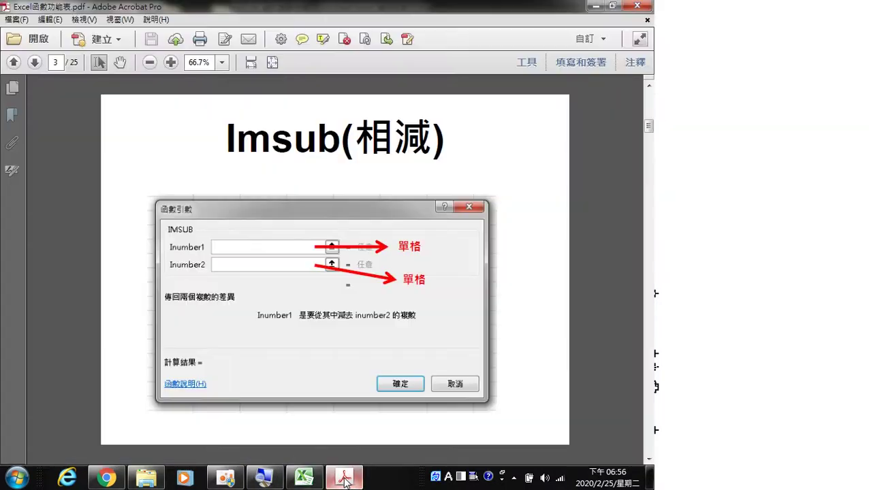
scroll(270, 302, down, 1)
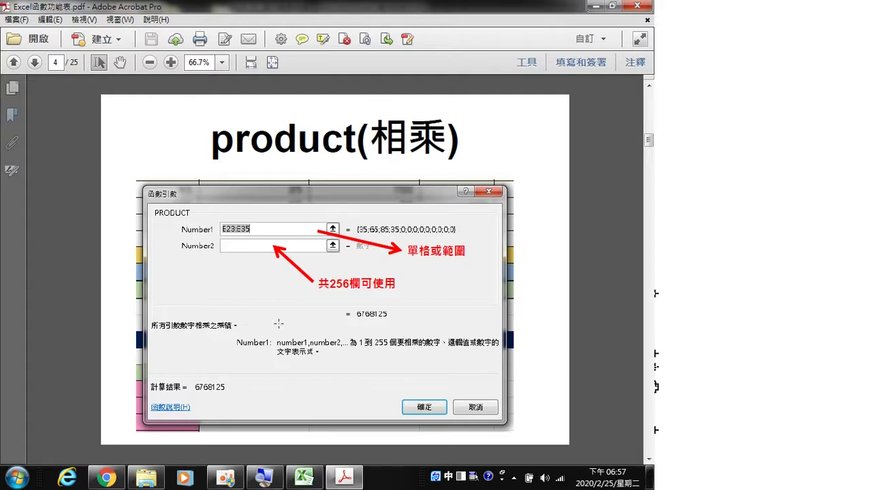
click(303, 476)
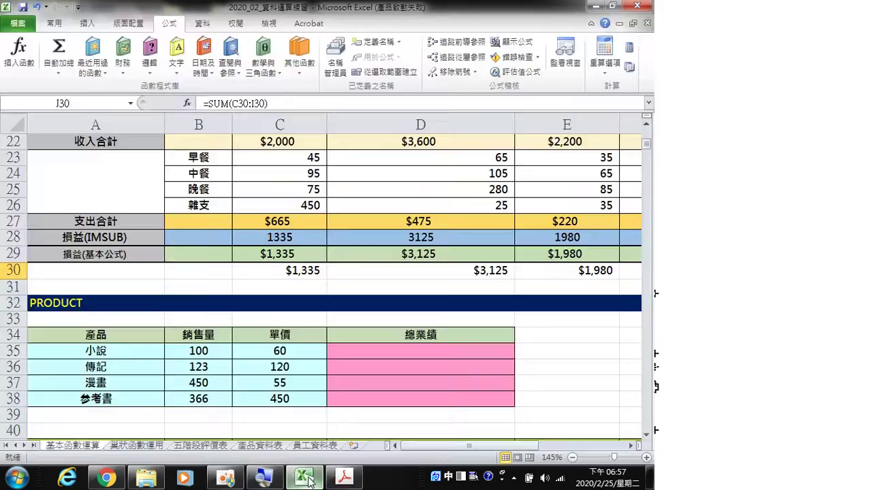
- Calculate 總業績 for 小說 in D35 with the PRODUCT function over B35:C35 and fill the formula down to D38
click(363, 352)
scroll(368, 351, down, 1)
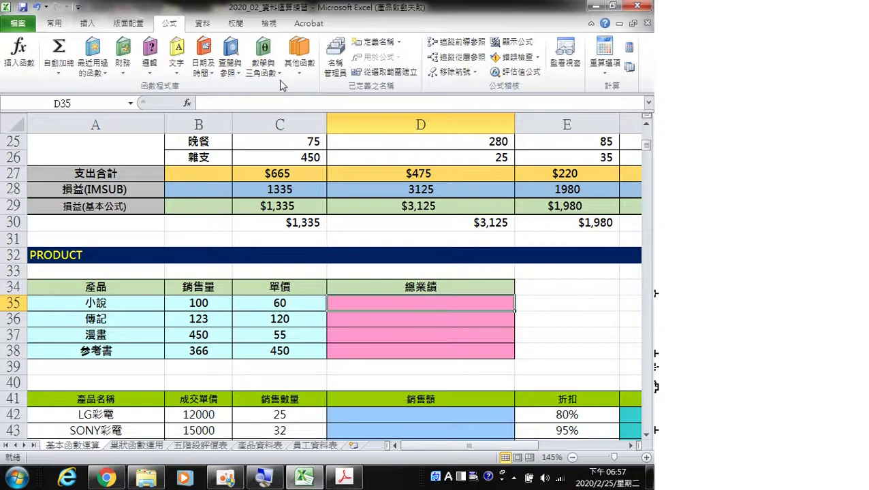
click(264, 52)
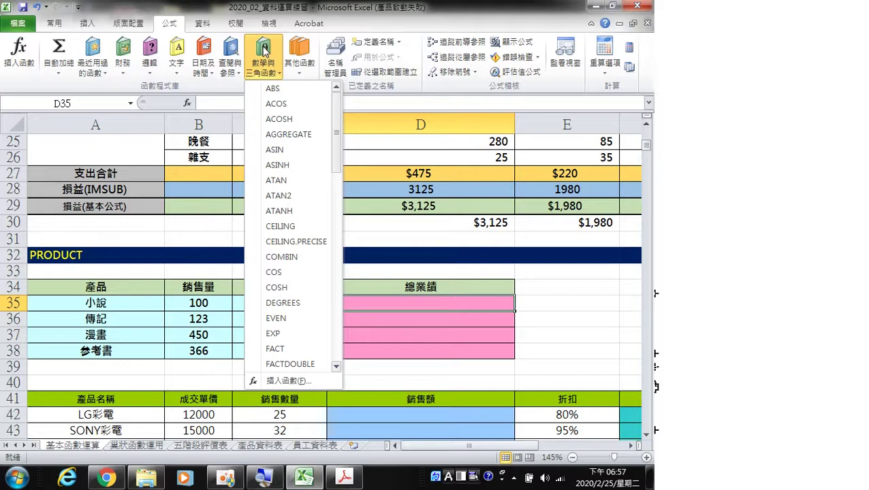
scroll(299, 204, down, 6)
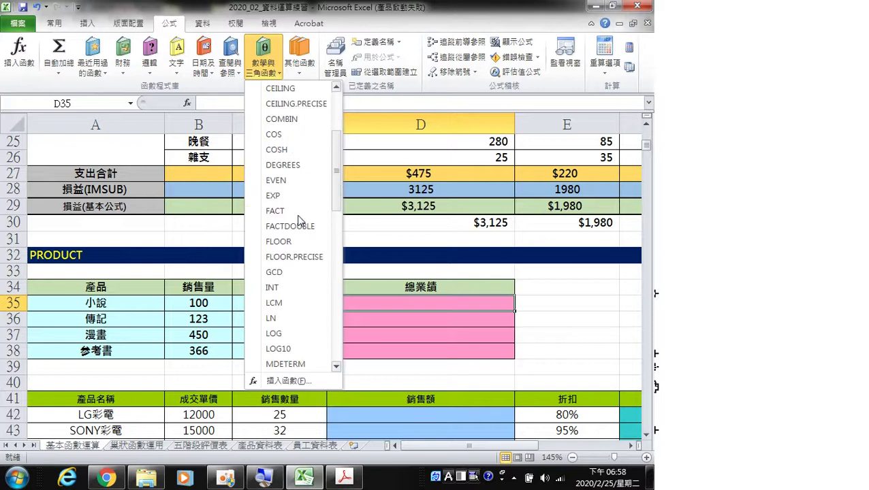
scroll(300, 220, down, 3)
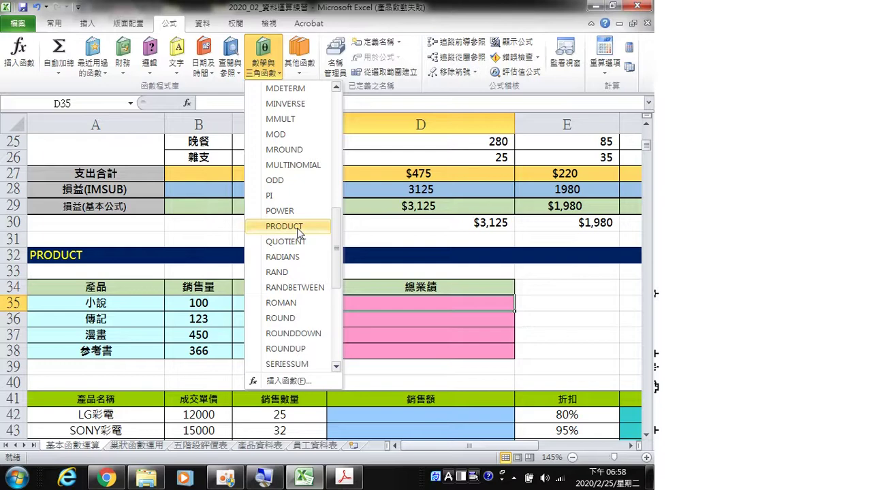
click(297, 233)
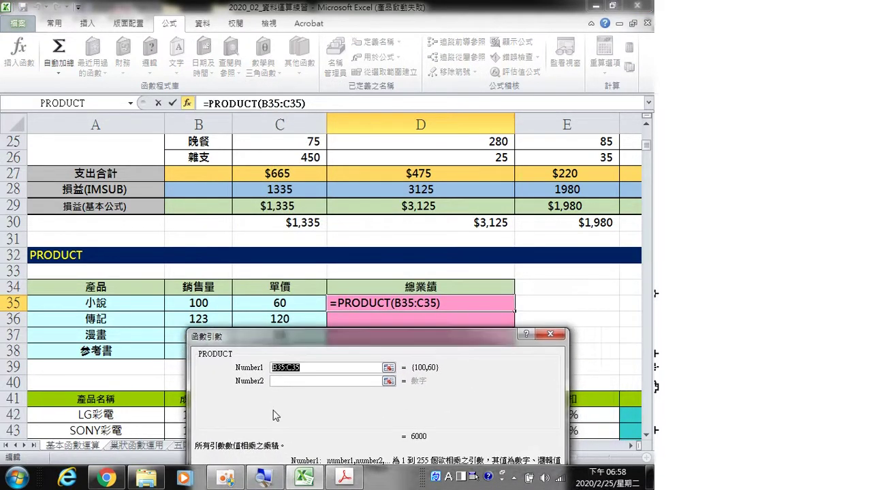
click(311, 366)
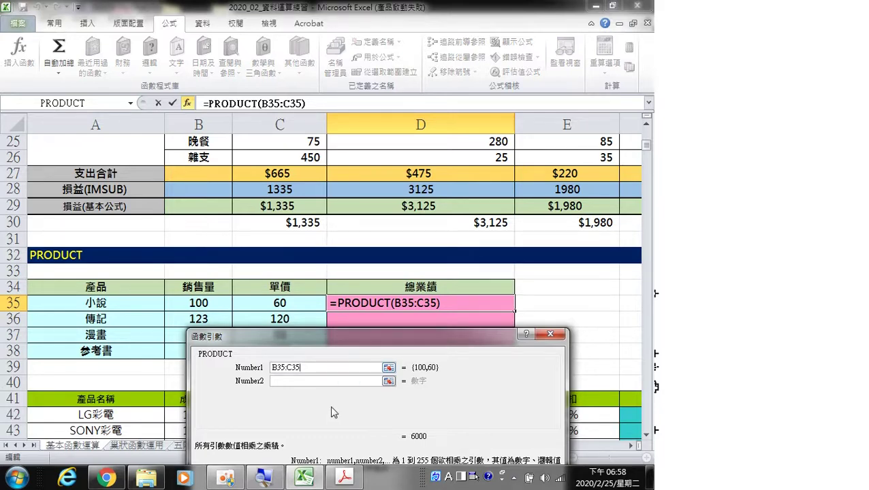
drag(330, 404, 317, 319)
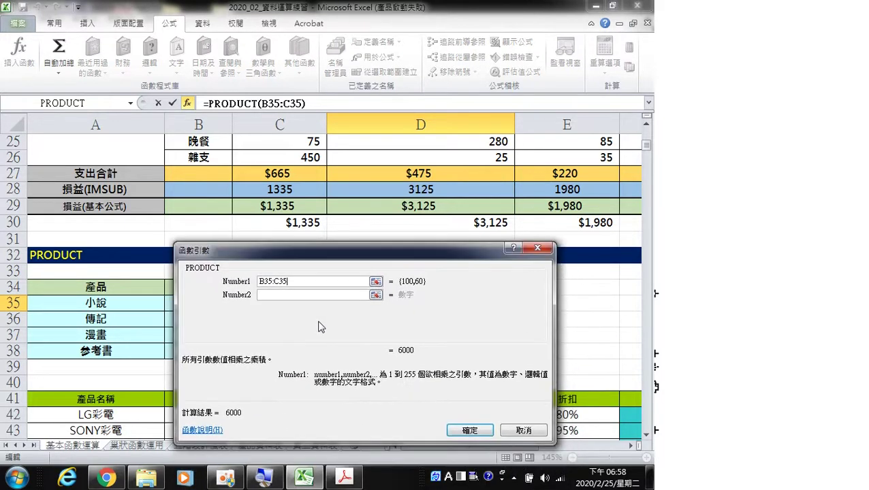
click(469, 431)
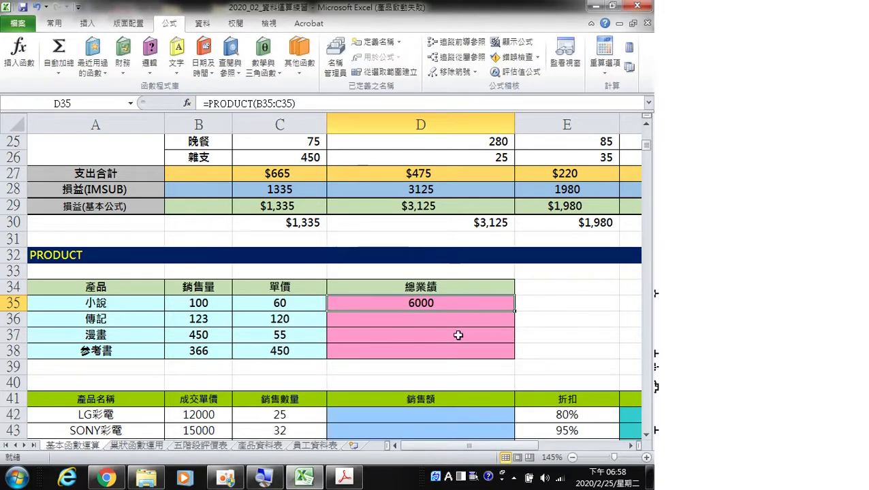
double_click(513, 312)
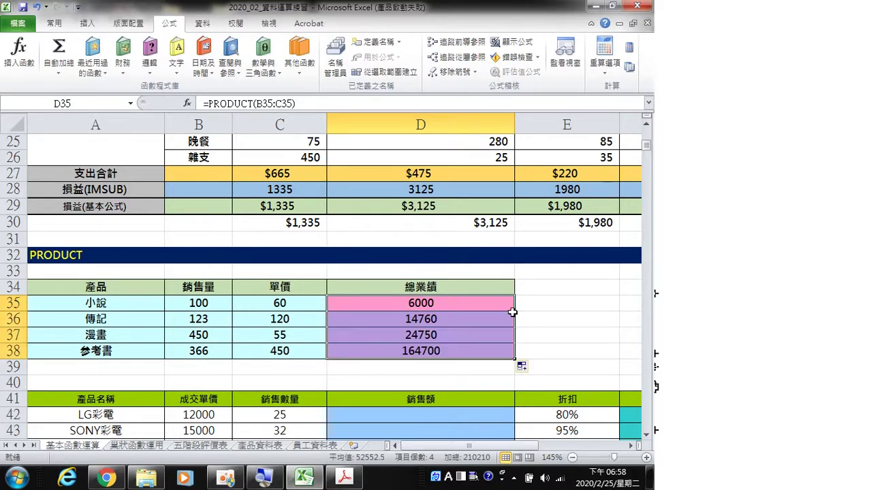
click(485, 356)
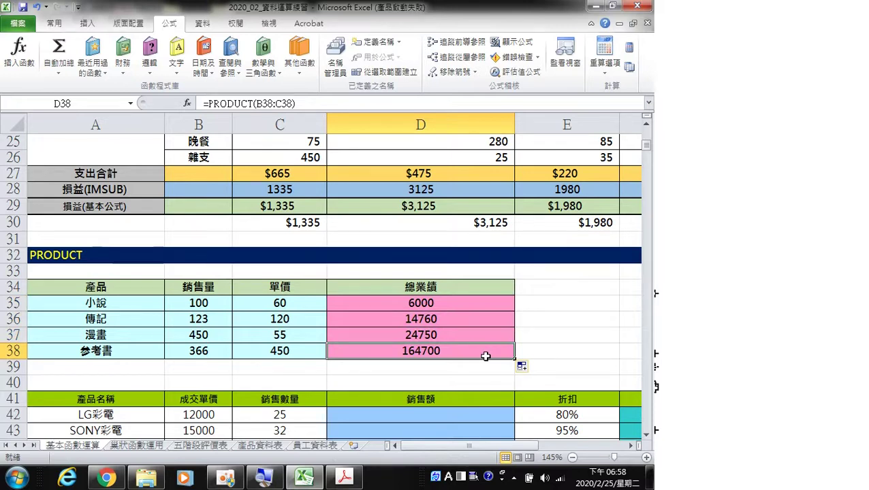
- Clear the 總業績 formulas in D35:D38
drag(462, 301, 461, 348)
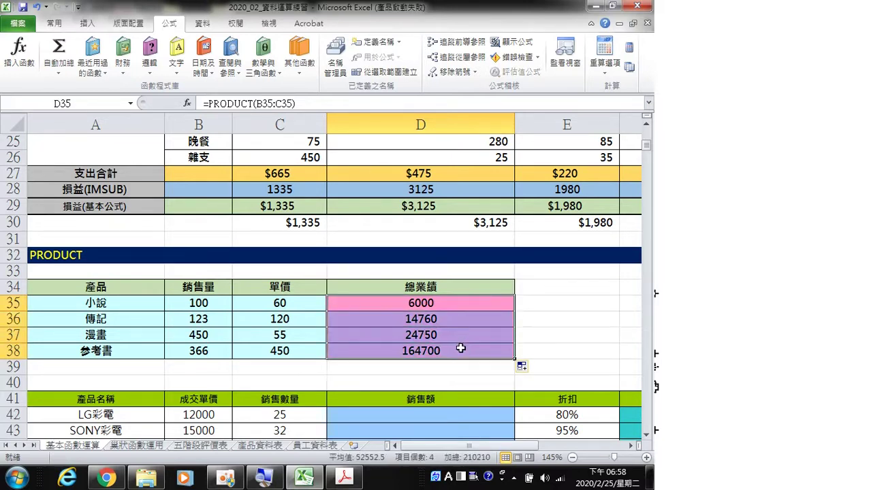
key(Delete)
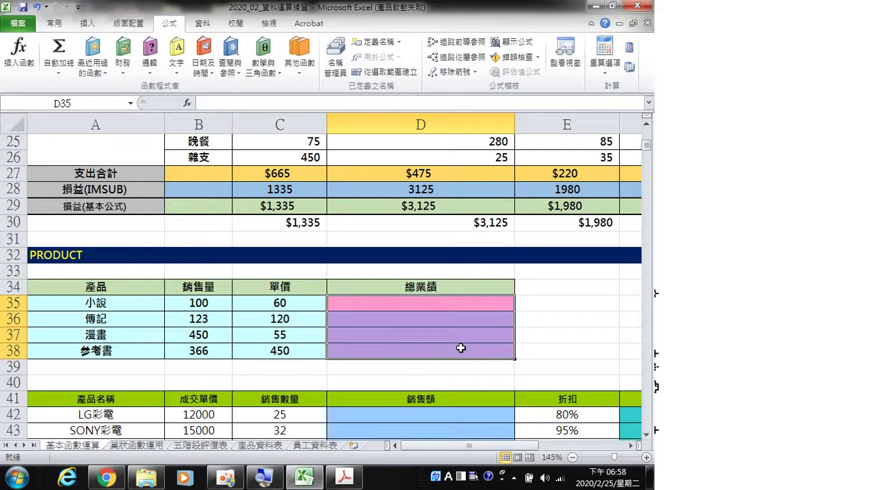
click(460, 348)
- Move the 單價 and 總業績 columns of the PRODUCT table, C34:D38, one column over to D34:E38
drag(294, 288, 359, 350)
click(332, 360)
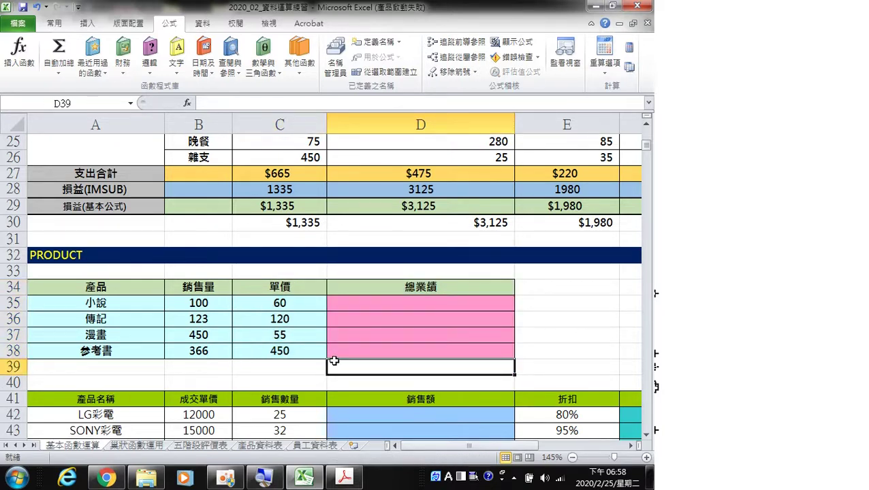
drag(287, 287, 368, 352)
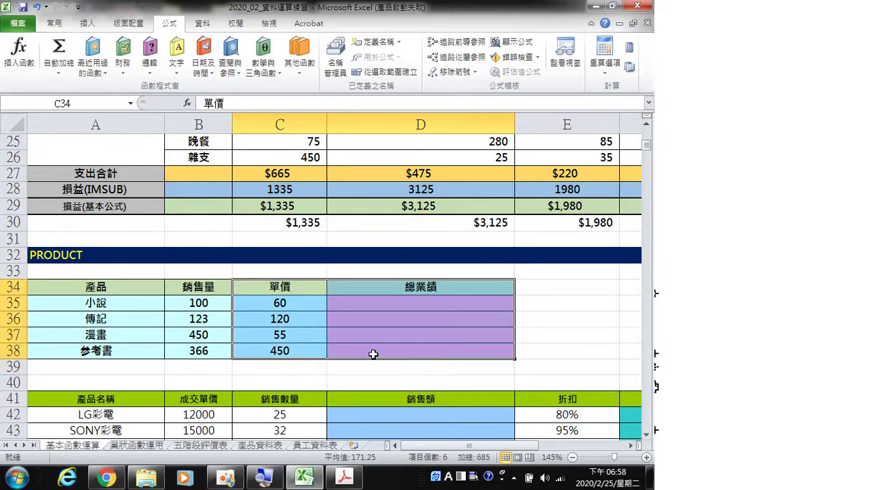
drag(467, 357, 519, 351)
- Extend the 銷售量 header from B34 into the empty cell C34 and change the copied text to 規格
click(289, 285)
click(201, 289)
drag(225, 294, 260, 287)
double_click(289, 290)
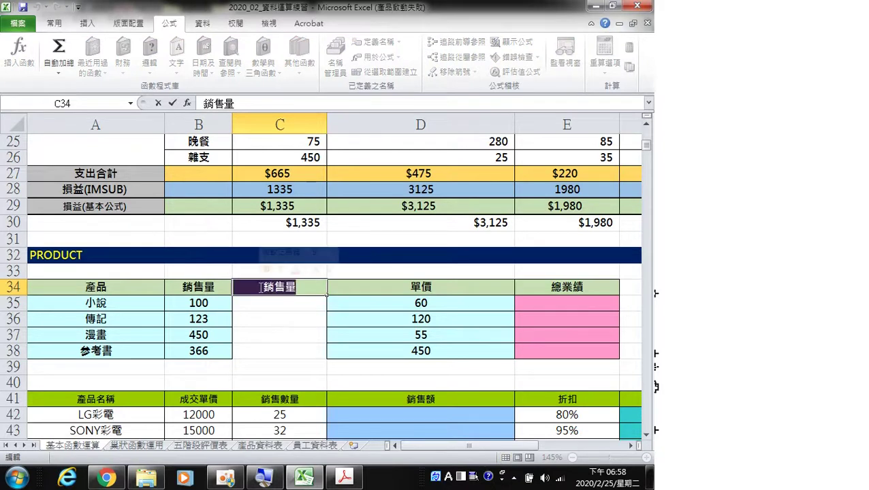
text(規)
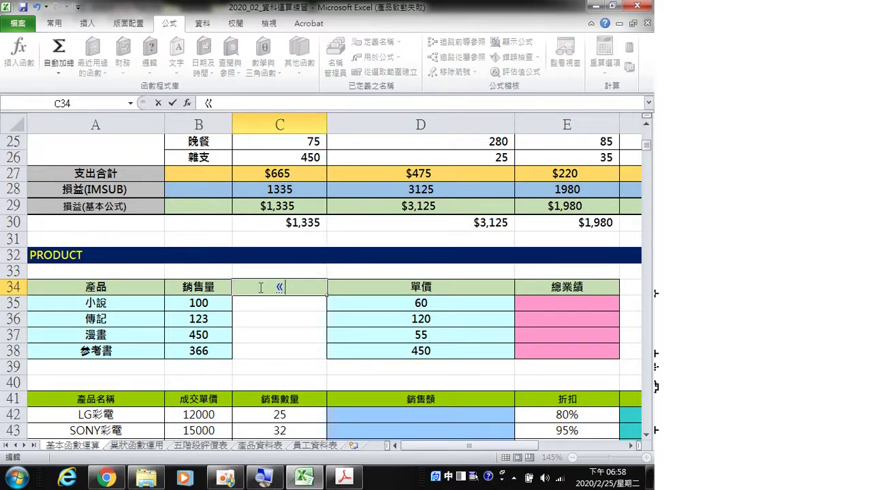
text(格)
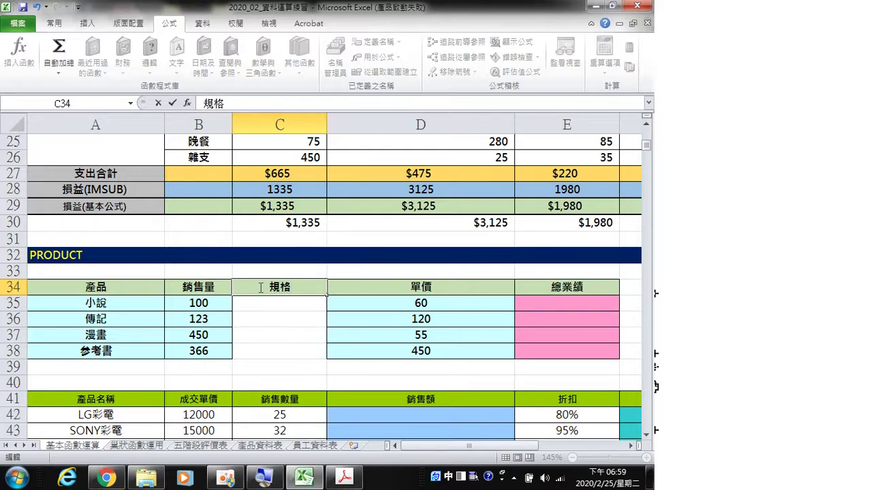
click(251, 381)
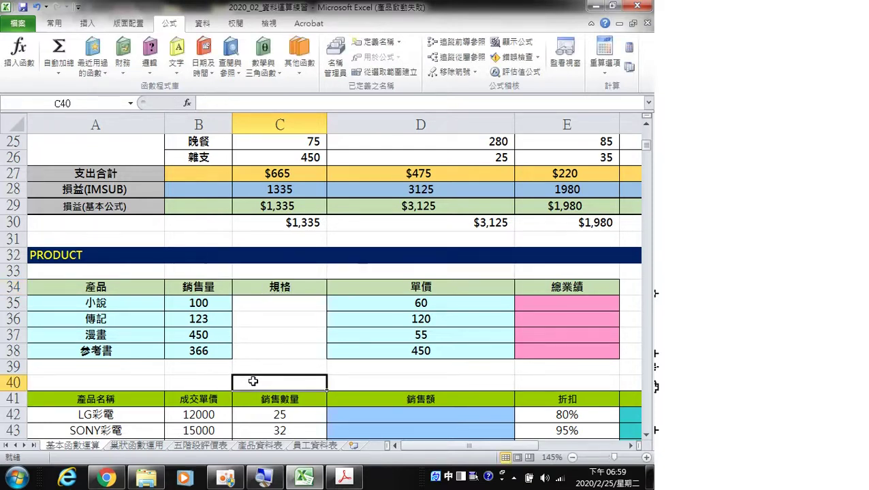
- Copy the product names in A42:A45 and paste them into the 規格 column at C35:C38
scroll(253, 382, down, 1)
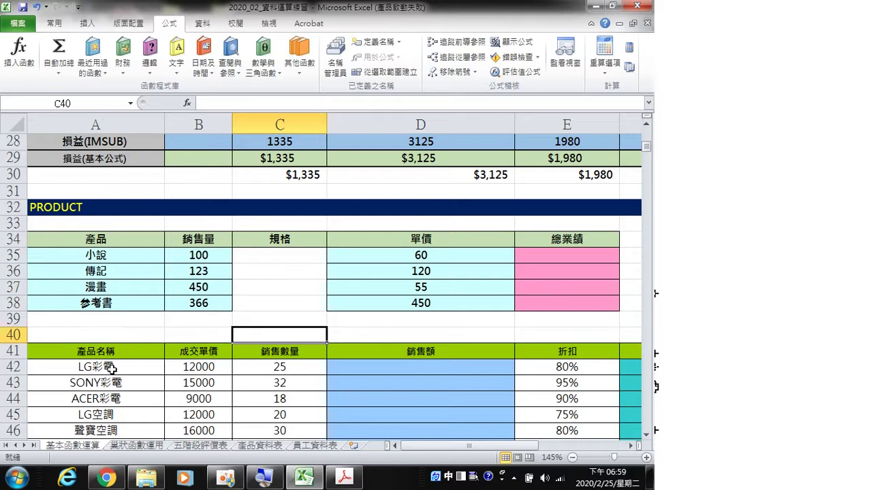
drag(133, 369, 126, 410)
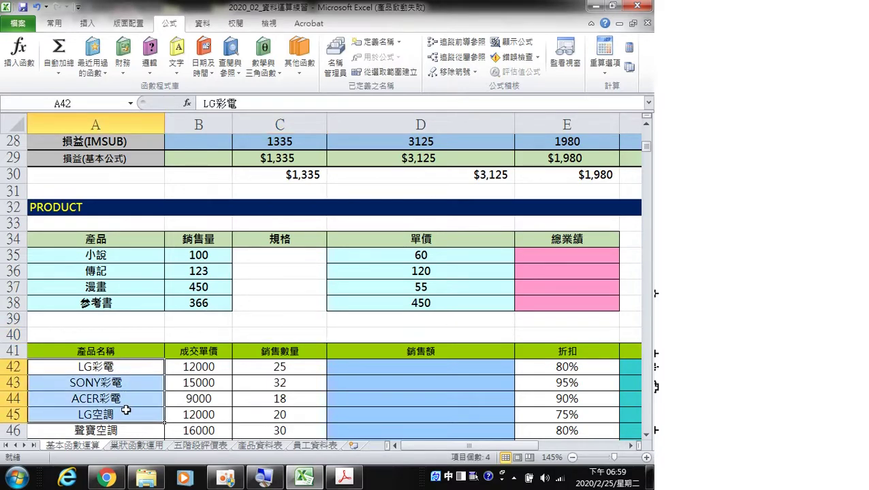
right_click(126, 411)
click(176, 175)
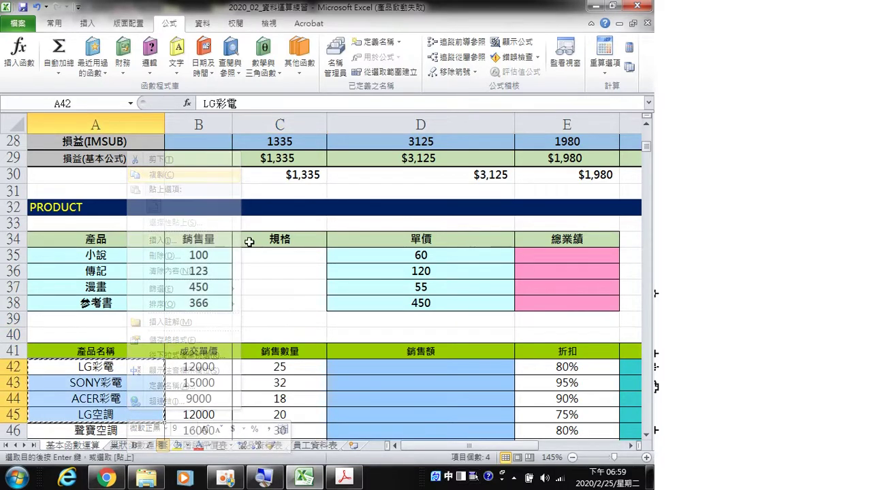
right_click(271, 254)
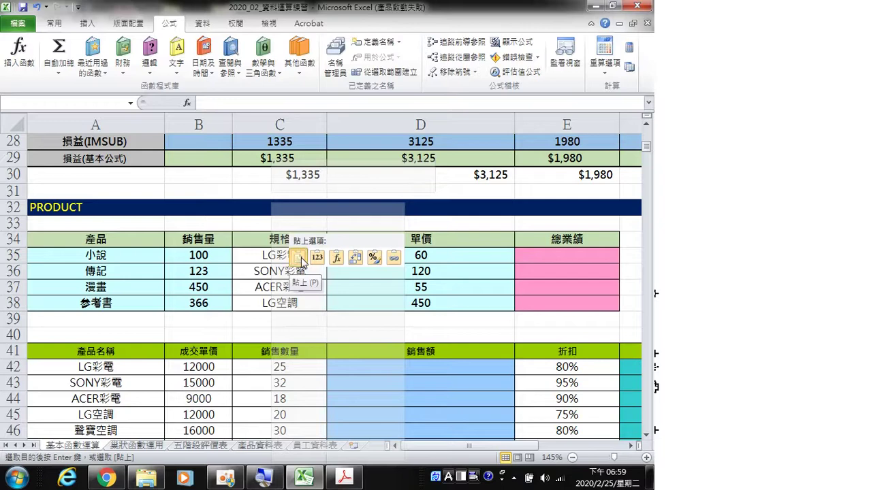
click(300, 257)
click(305, 319)
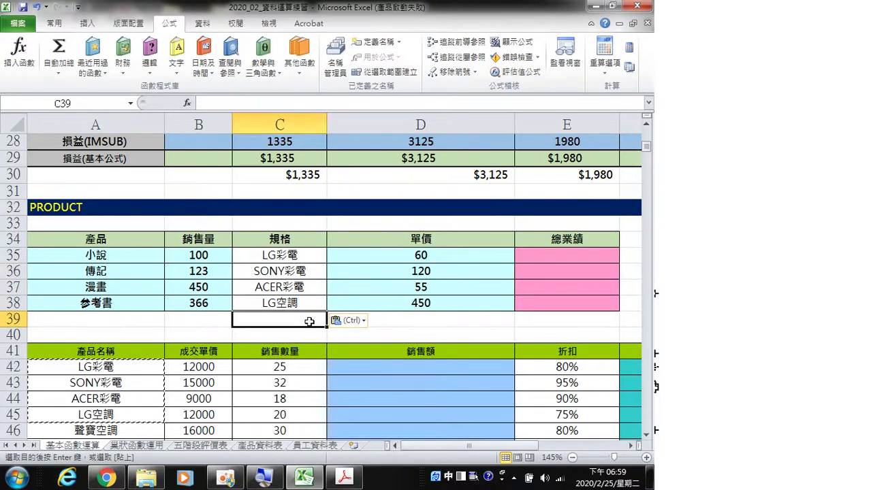
key(Escape)
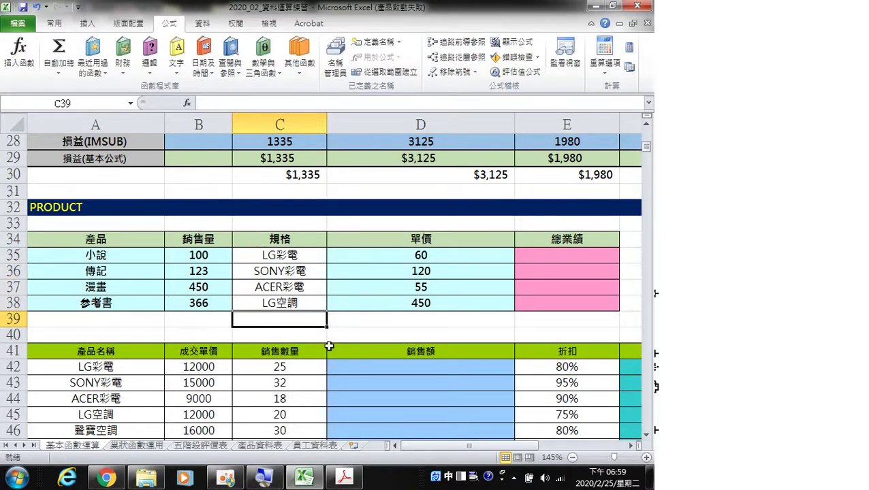
- Calculate 總業績 in E35 with PRODUCT over B35:D35 and fill the formula down to E38
scroll(330, 345, up, 1)
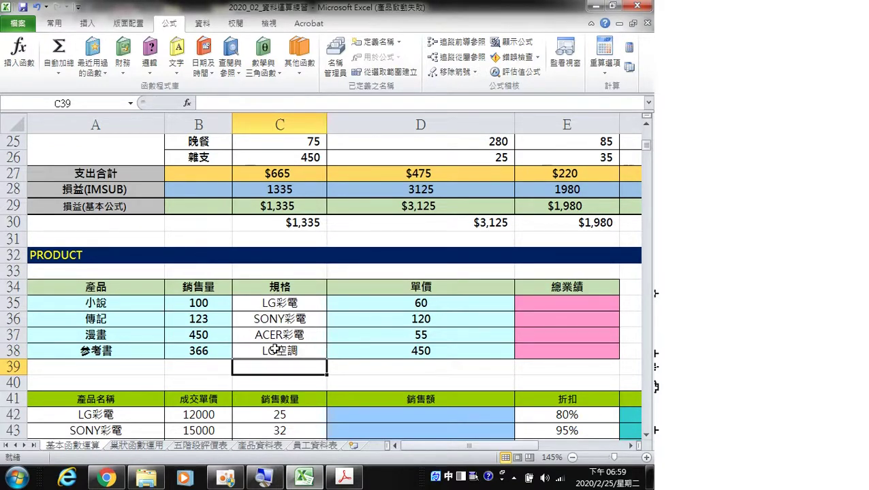
click(565, 306)
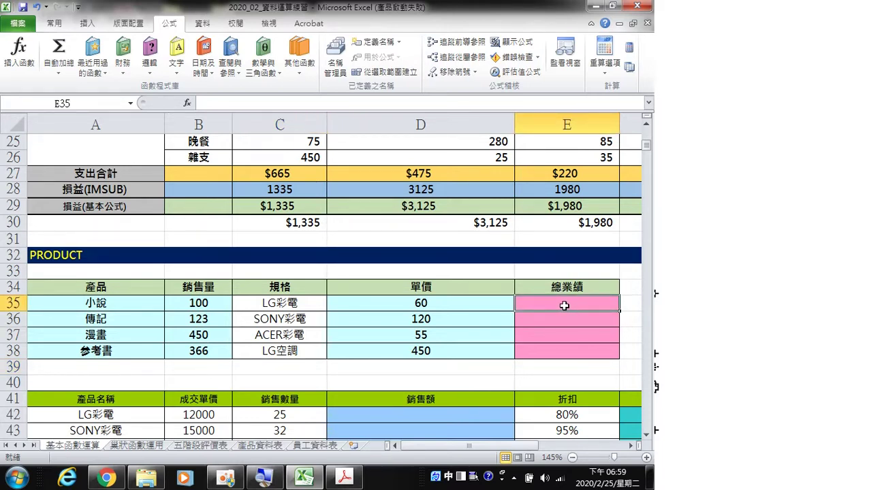
click(92, 67)
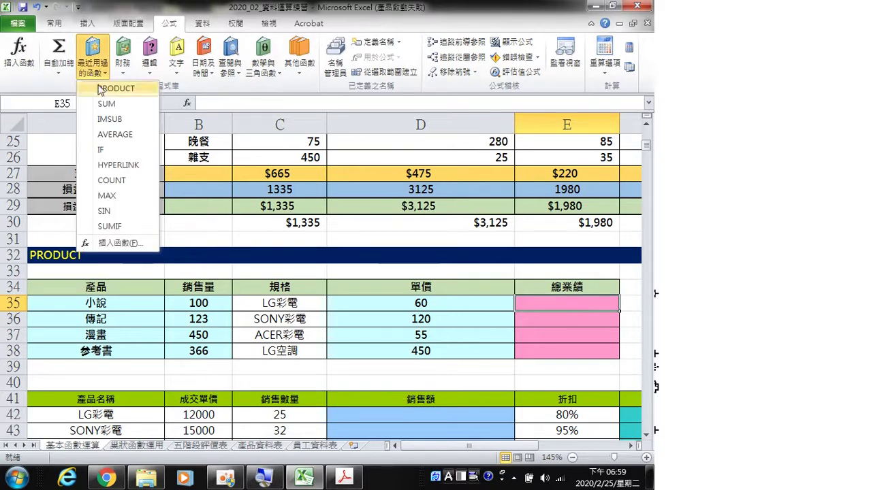
click(105, 89)
drag(353, 304, 353, 461)
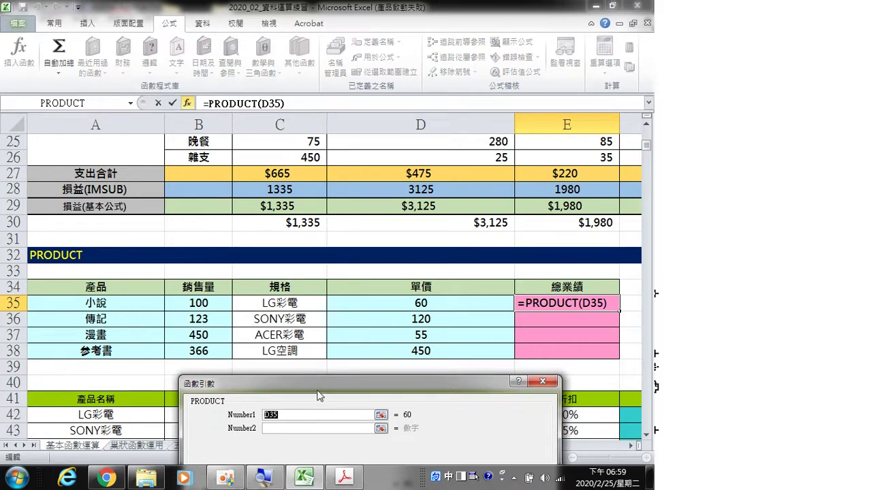
drag(320, 392, 320, 375)
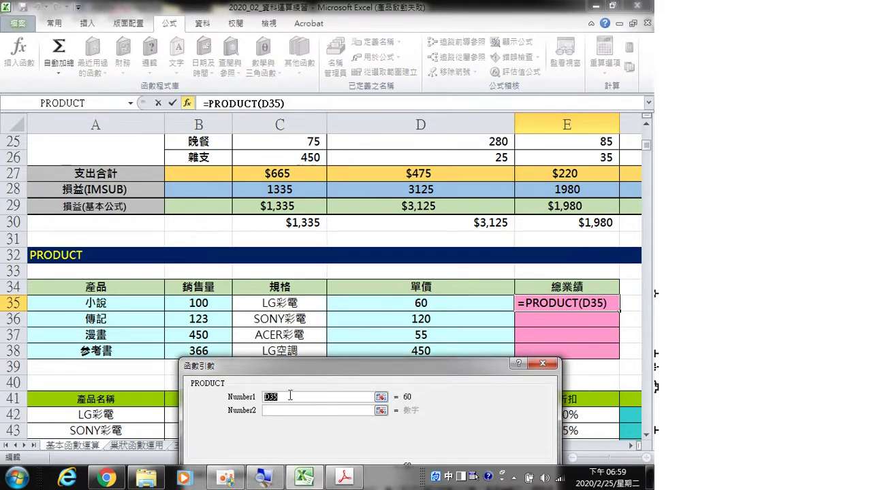
key(BackSpace)
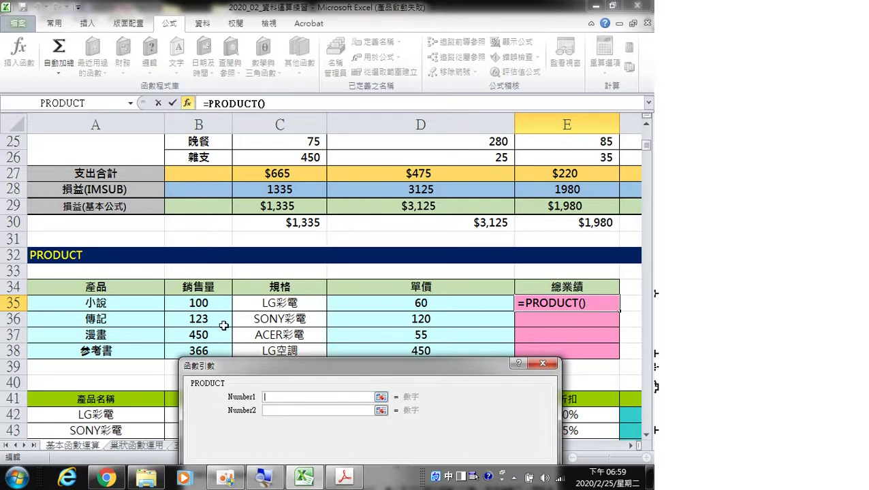
drag(196, 302, 355, 299)
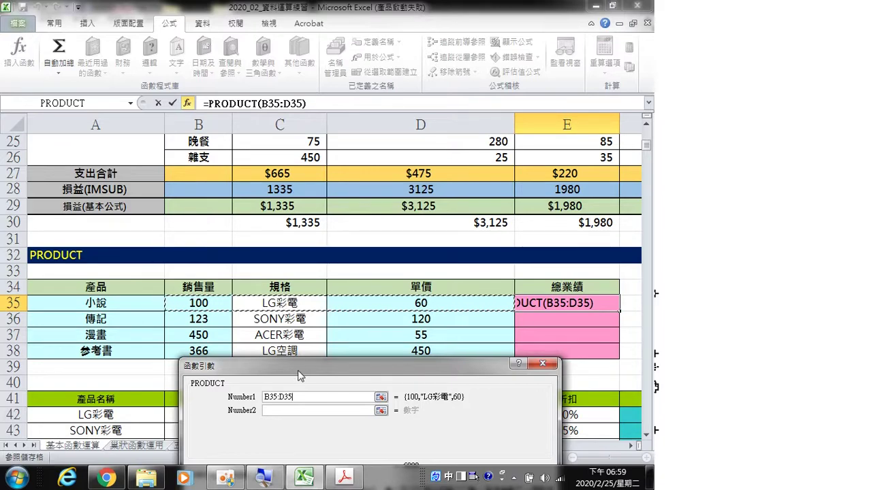
drag(299, 365, 198, 235)
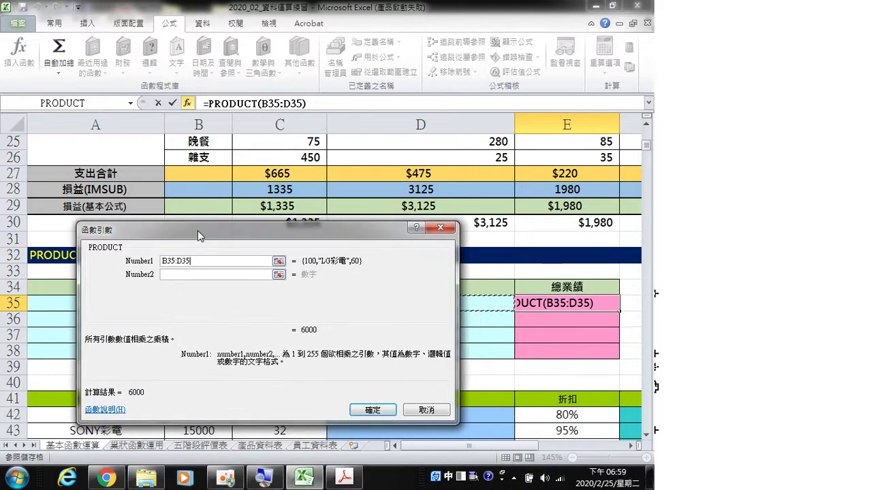
click(372, 409)
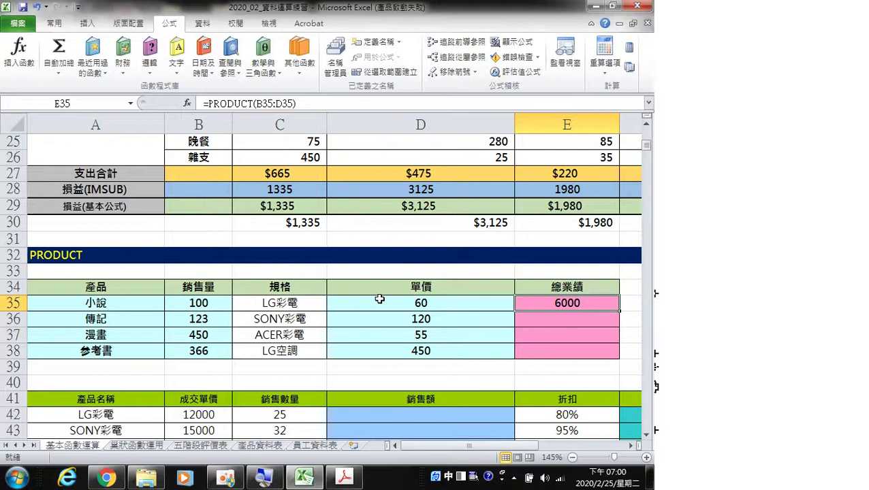
double_click(618, 311)
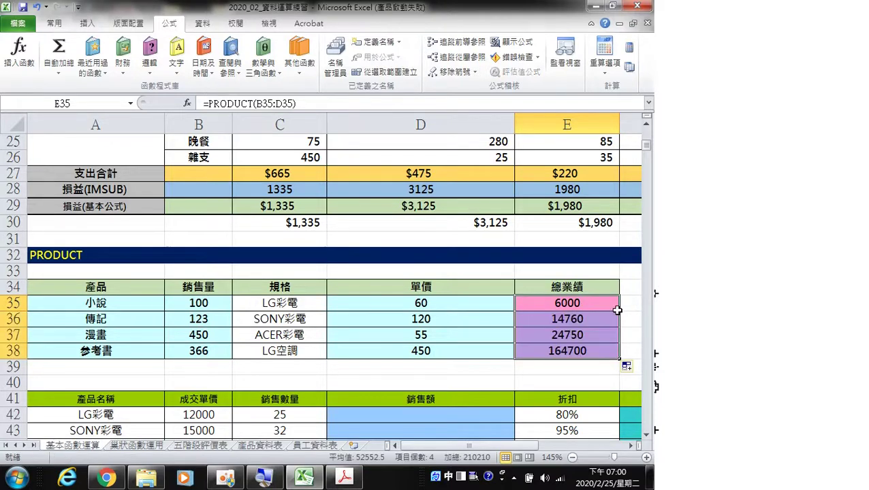
click(594, 306)
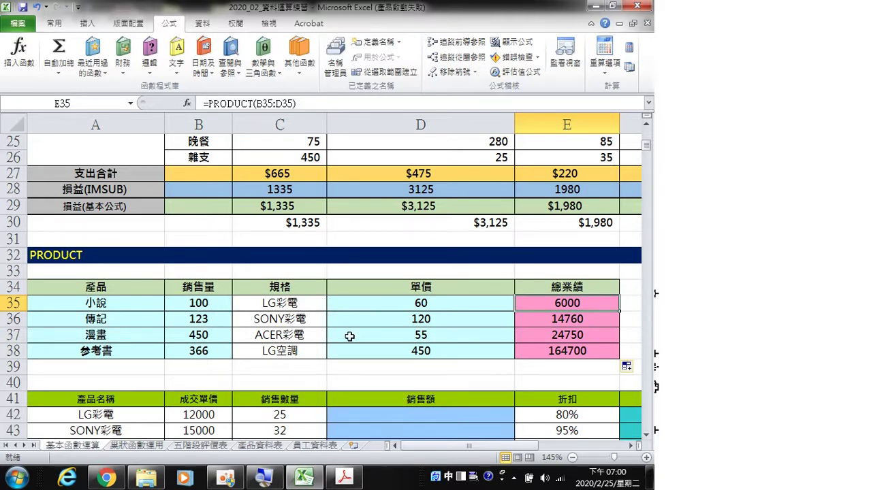
- Clear the 規格 entry in C35 and check the PRODUCT formula and its result in E35
click(311, 303)
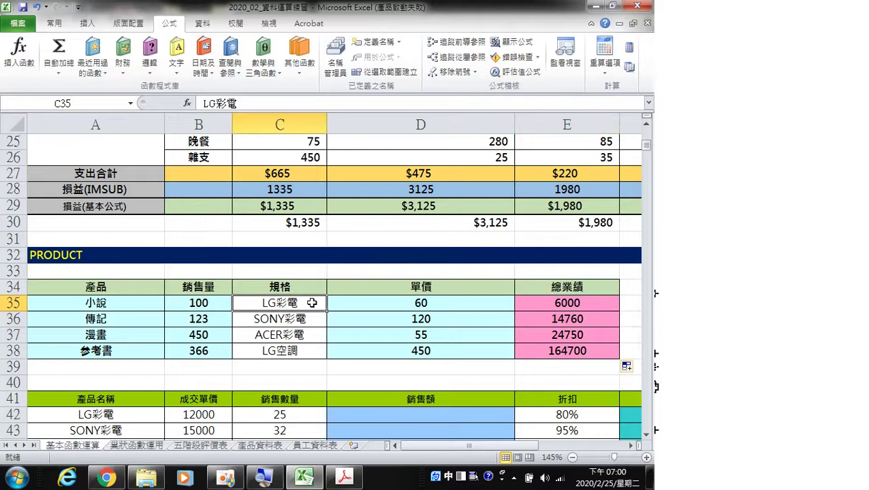
key(Delete)
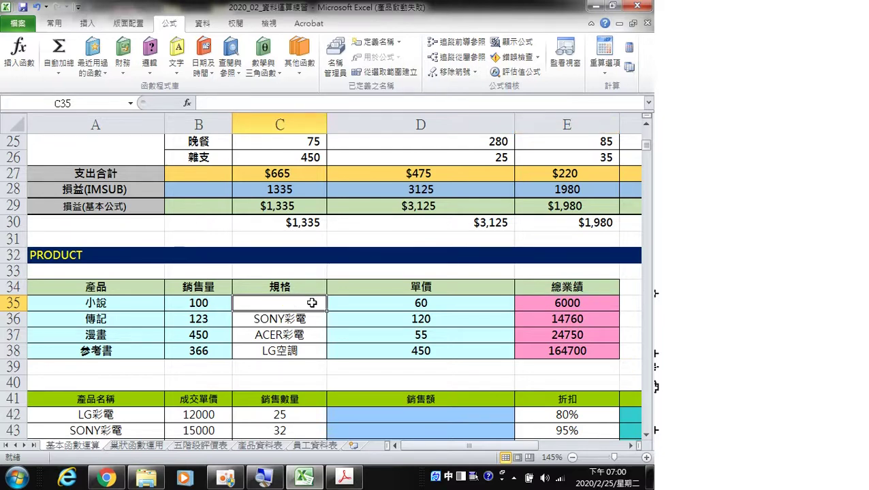
click(577, 330)
click(591, 306)
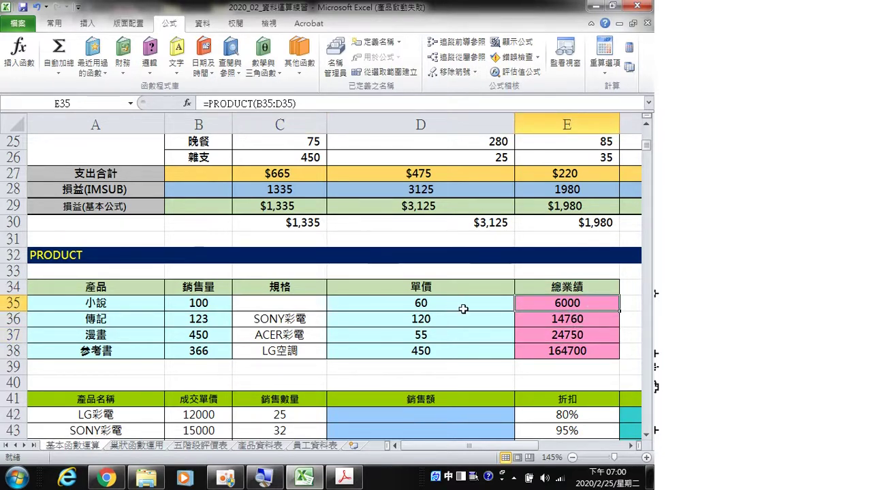
click(297, 304)
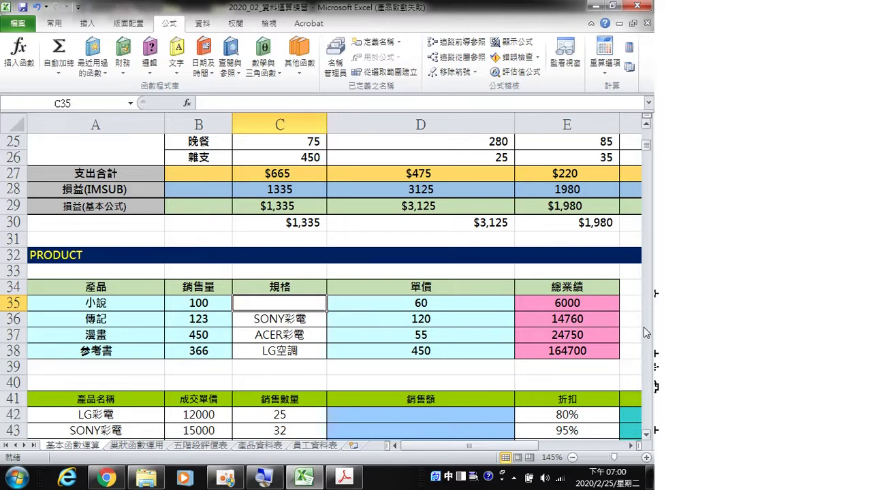
click(582, 309)
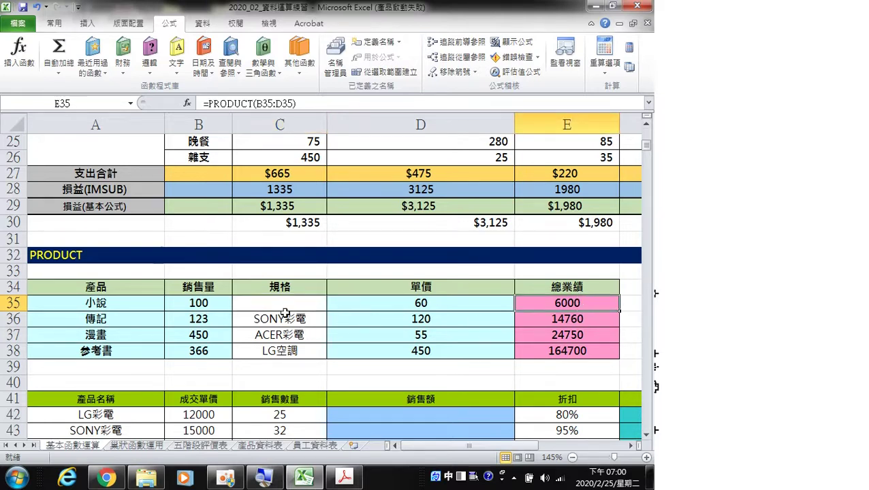
click(285, 305)
click(550, 306)
click(304, 306)
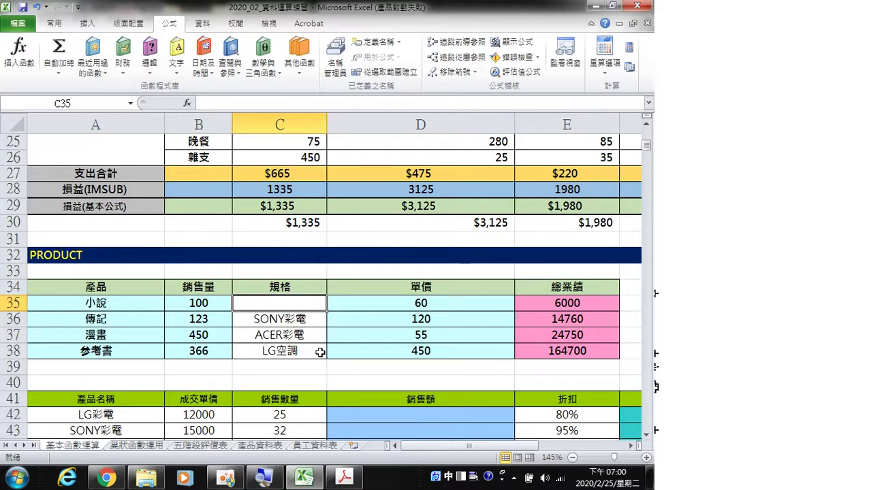
- Examine the sales table in rows 41 to 50, relating 成交單價 and 銷售數量 to 銷售額, and 銷售額 and 折扣 to 實際銷售收入
scroll(320, 352, down, 1)
scroll(320, 352, down, 3)
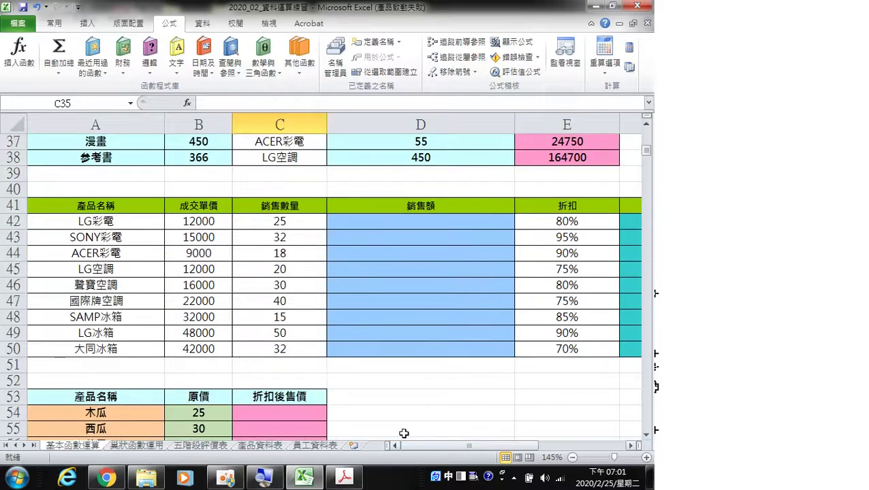
click(207, 223)
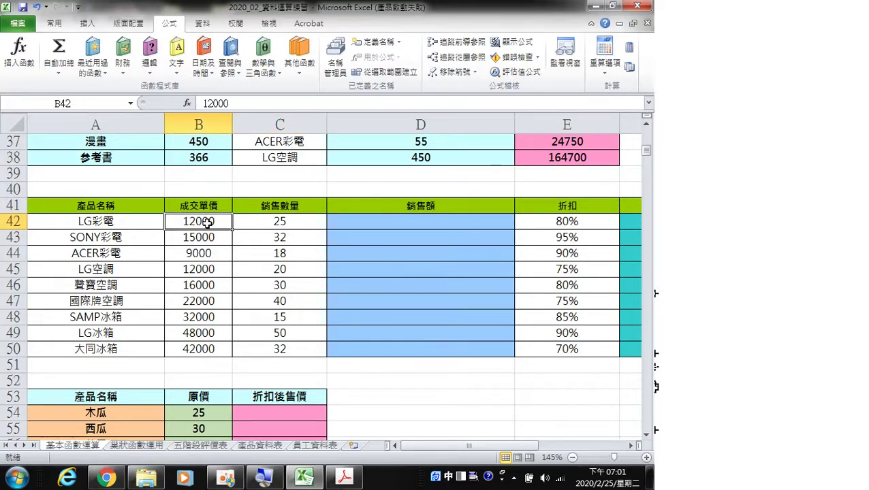
mouse_move(239, 220)
mouse_down()
mouse_move(227, 219)
mouse_move(254, 220)
mouse_move(224, 219)
mouse_up()
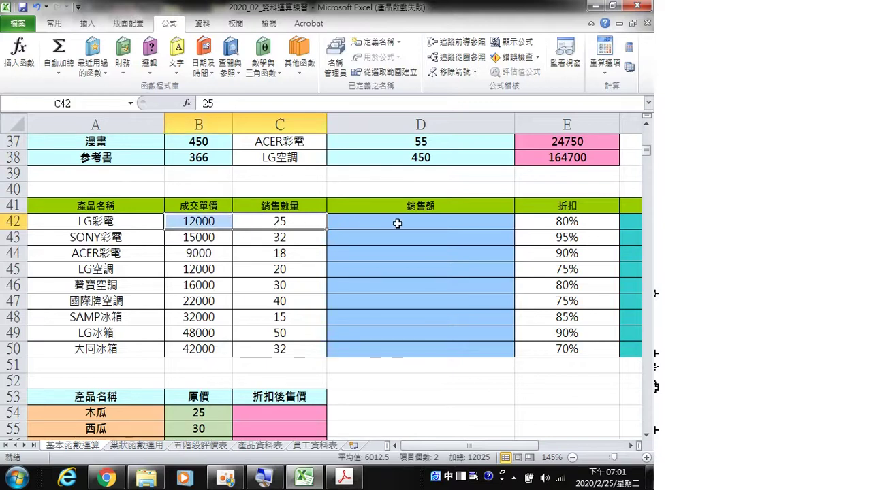
click(411, 218)
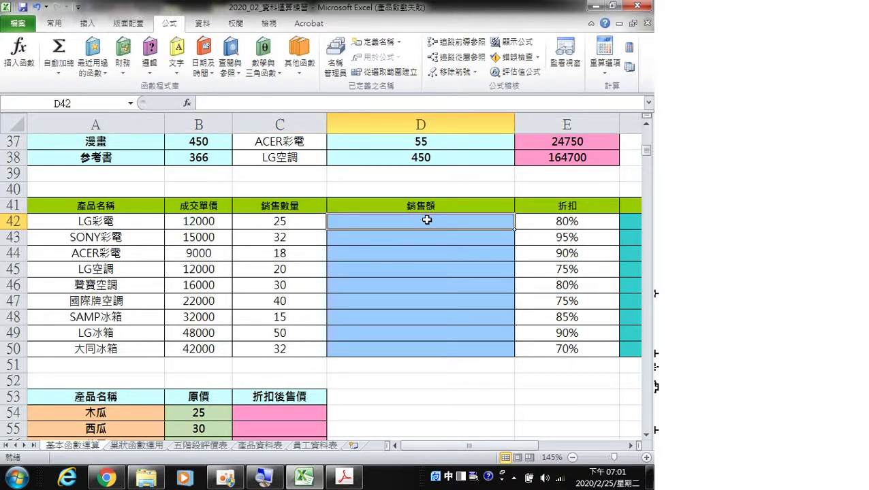
drag(524, 450, 542, 451)
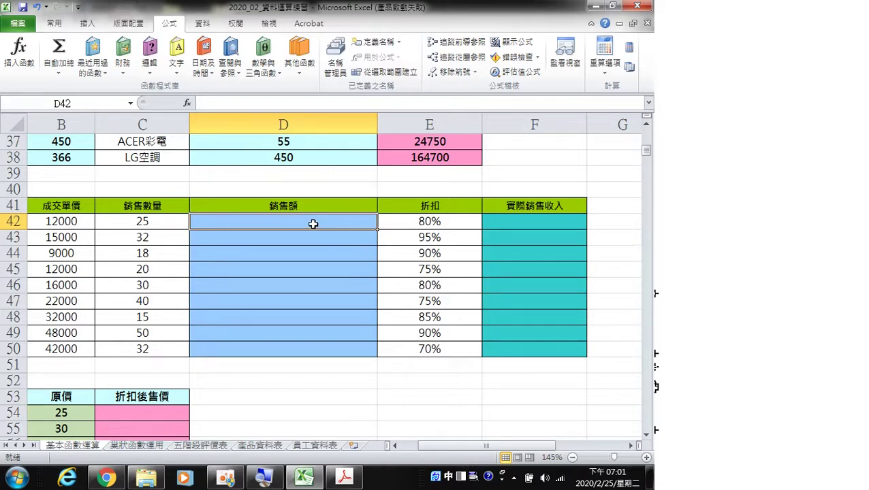
click(419, 221)
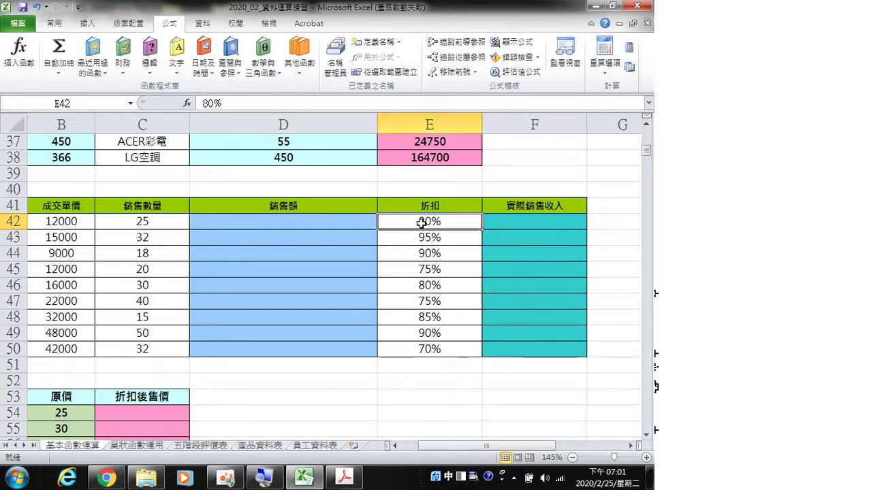
click(513, 220)
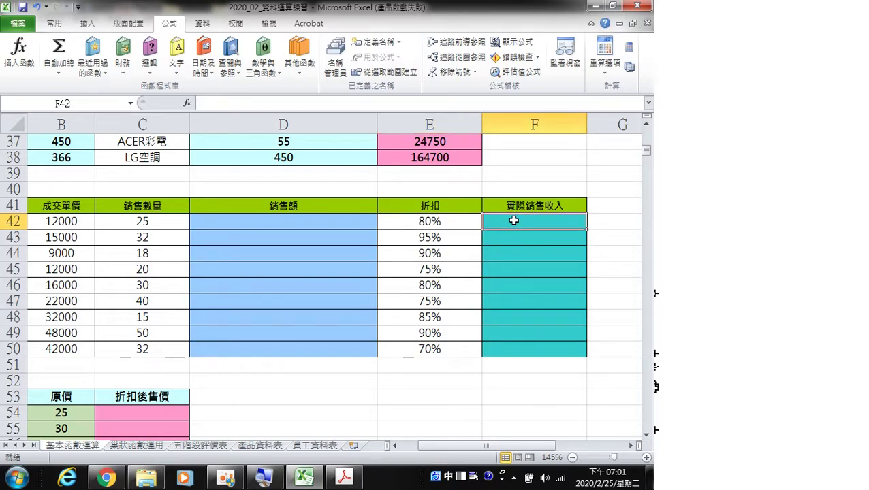
click(360, 221)
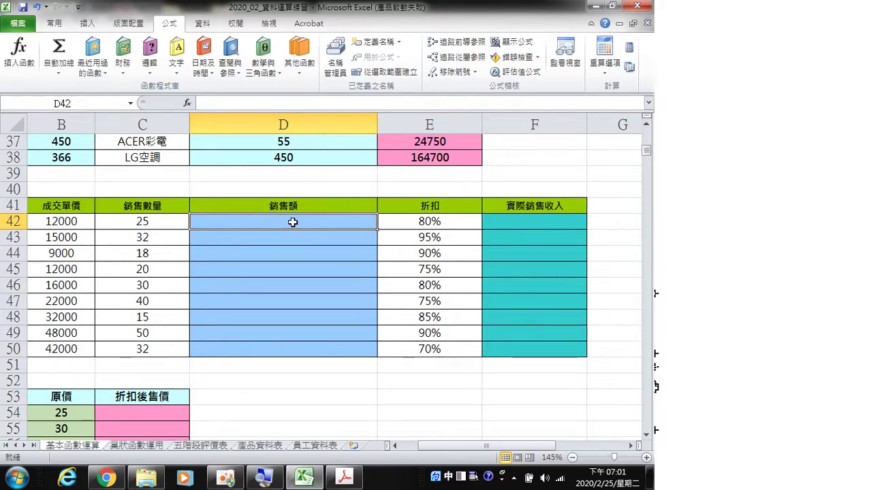
click(419, 220)
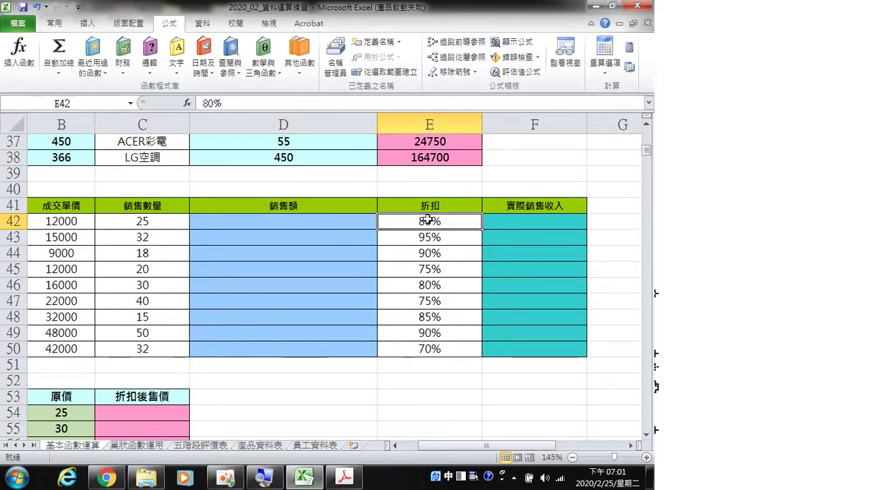
click(524, 219)
click(371, 221)
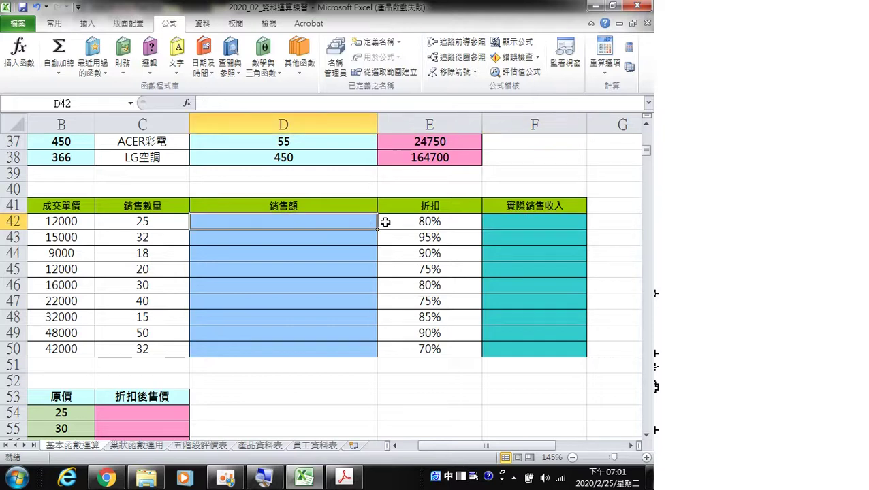
click(499, 221)
click(355, 222)
click(501, 219)
click(353, 221)
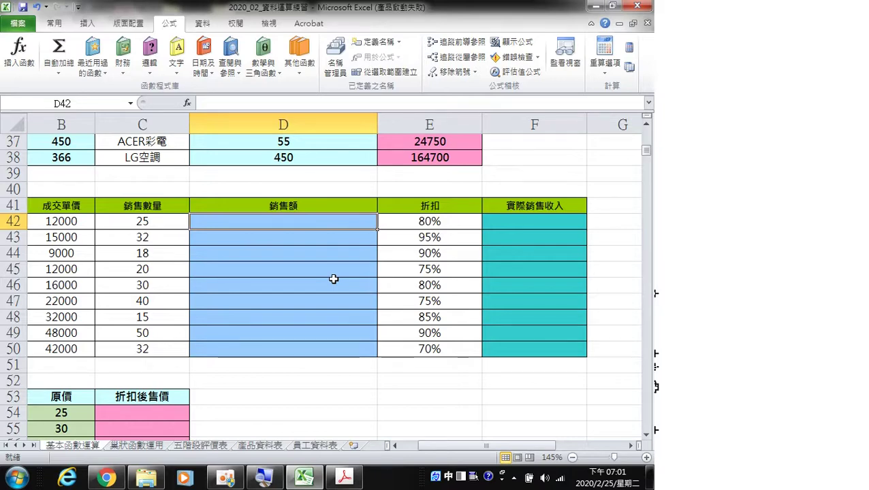
drag(435, 443, 414, 446)
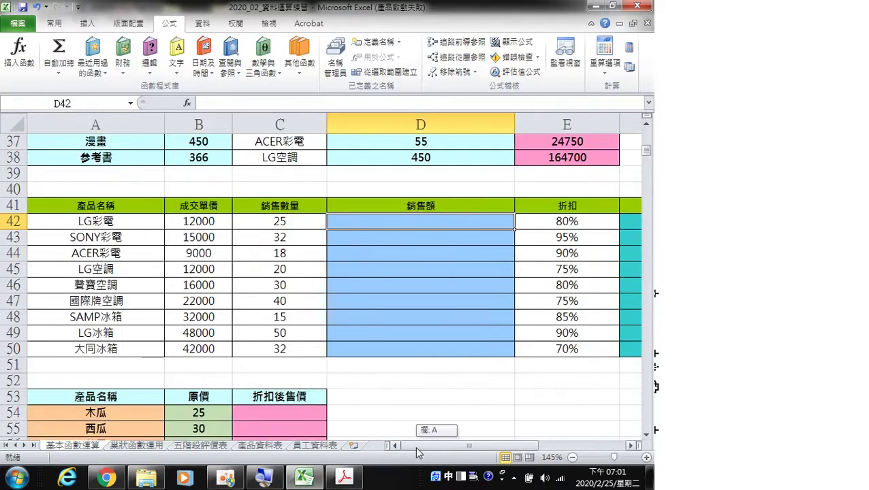
- Examine the fruit table's 折扣後售價 column and the 本日折扣 cell below it, and return to the first 銷售額 cell, D42
scroll(382, 399, down, 3)
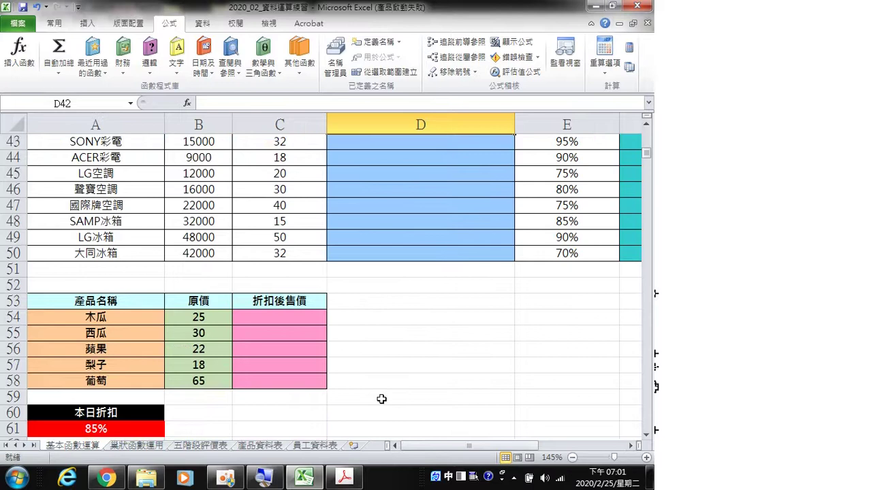
click(272, 336)
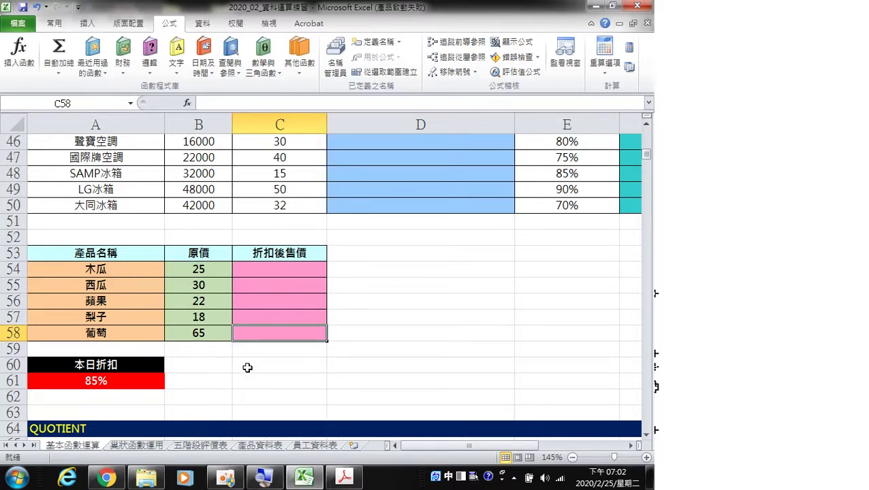
scroll(250, 363, up, 2)
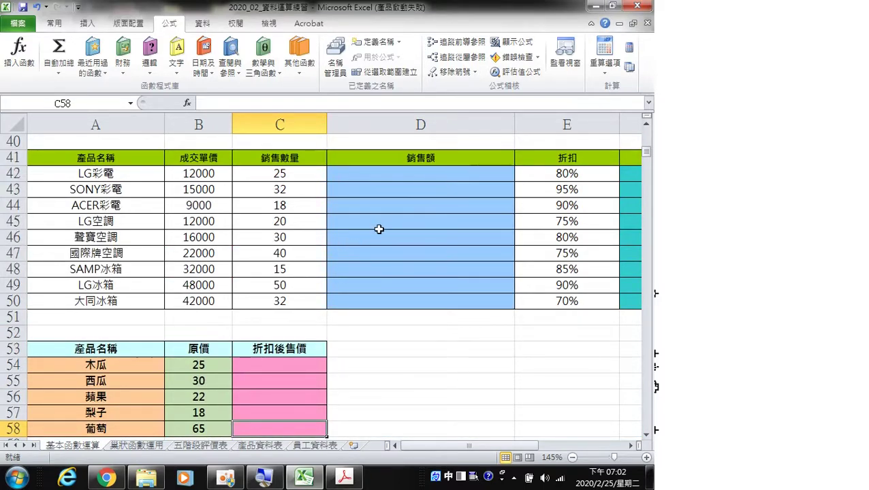
scroll(354, 277, down, 2)
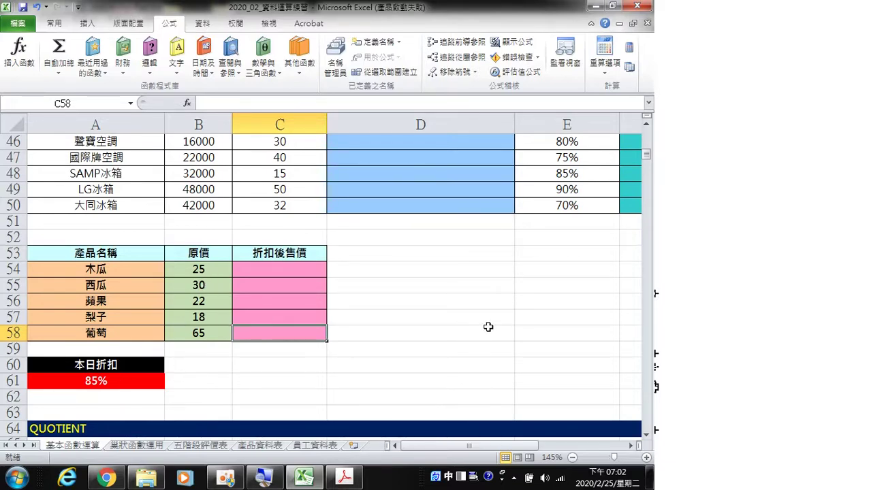
scroll(483, 325, up, 1)
scroll(484, 325, up, 2)
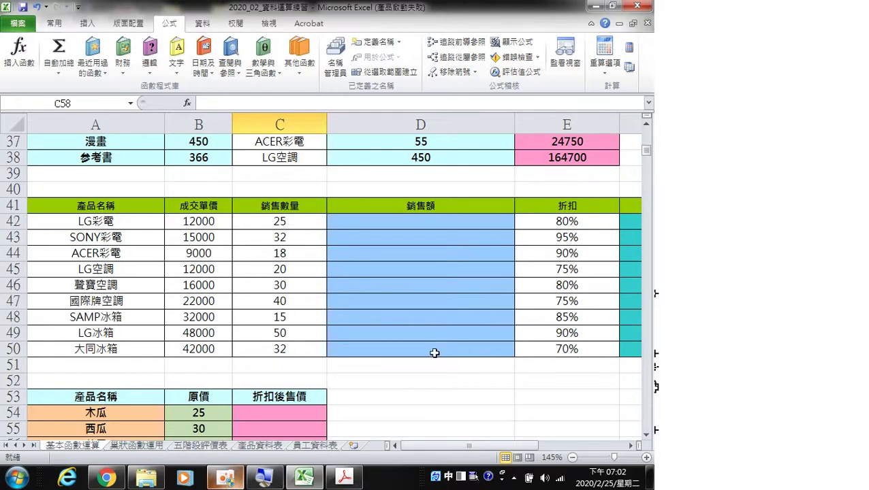
click(428, 223)
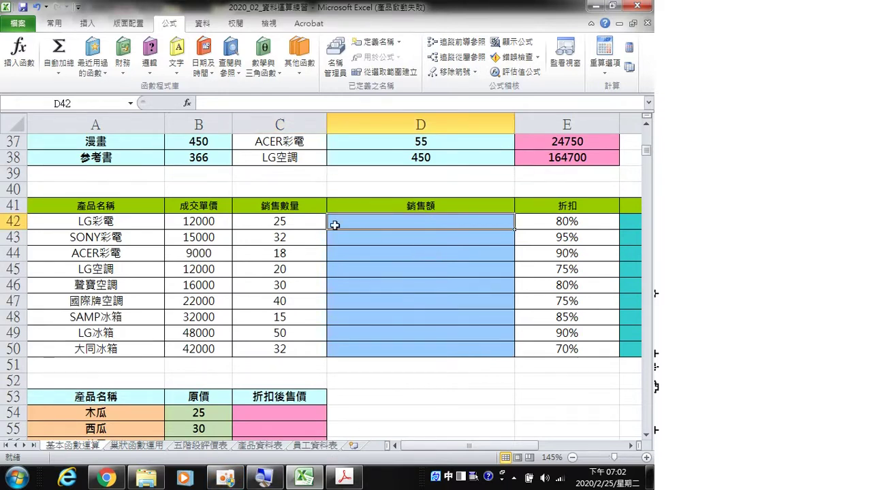
- Calculate 銷售額 in D42 with PRODUCT over B42:C42 and fill the formula down to D50
click(92, 71)
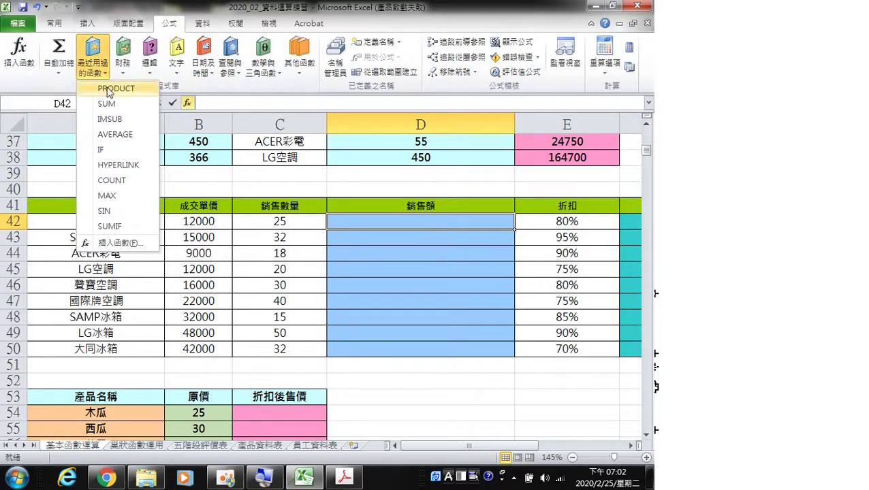
click(112, 89)
drag(207, 226, 269, 225)
click(379, 461)
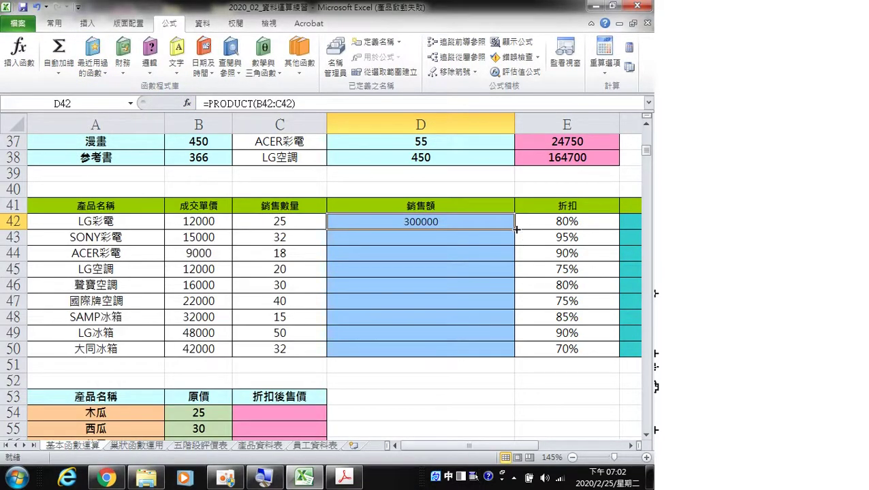
double_click(515, 229)
click(460, 365)
- Calculate 實際銷售收入 in F42 with PRODUCT over D42:E42 and fill the formula down to F50
drag(470, 445, 503, 447)
click(475, 223)
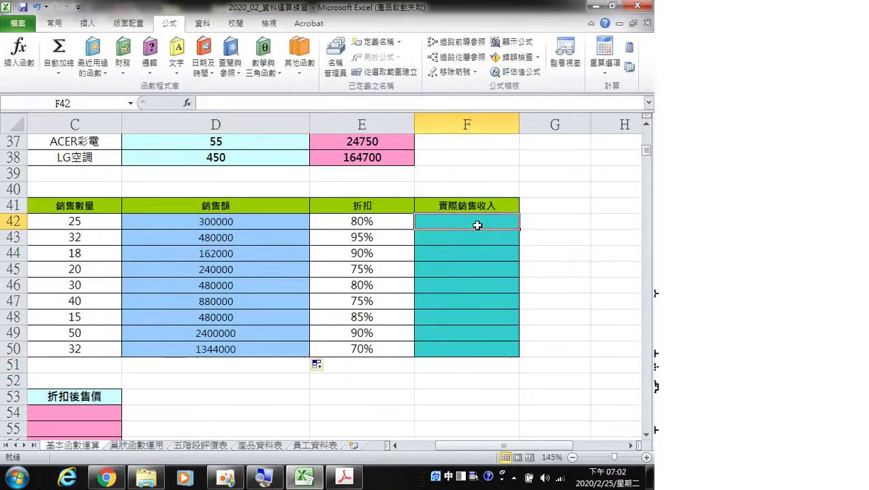
click(102, 68)
click(113, 90)
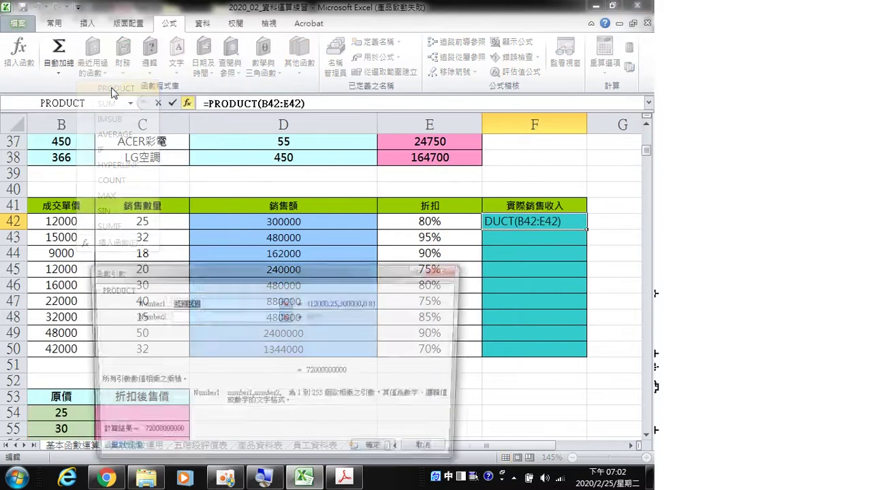
drag(320, 230, 405, 226)
click(380, 452)
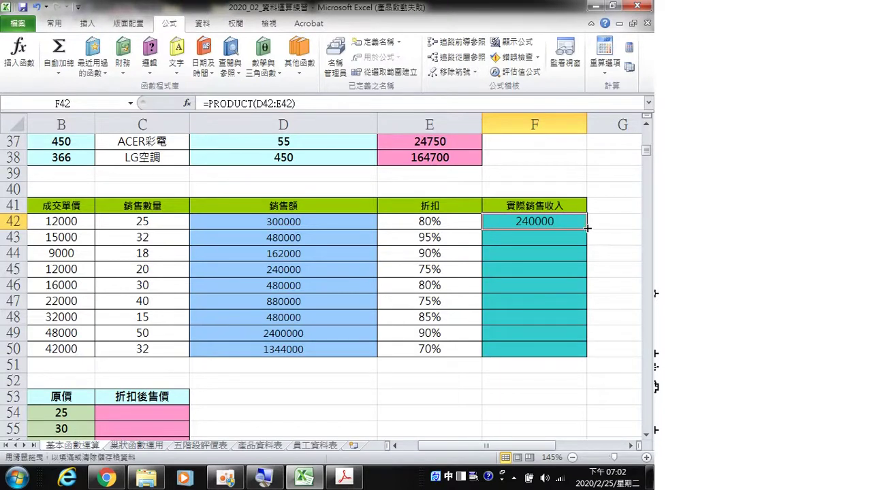
double_click(587, 231)
click(516, 368)
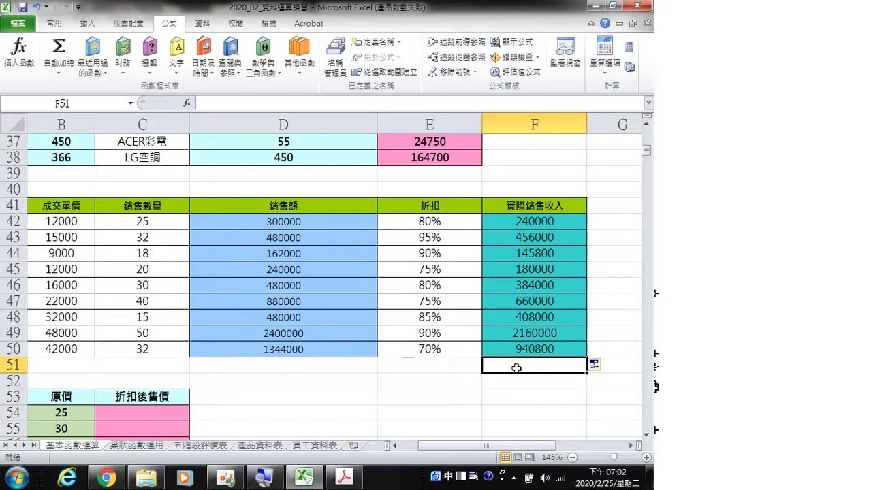
- Examine the 折扣後售價 table in rows 53 to 61, and compare the 折扣 values in E42:E50 with 實際銷售收入
drag(471, 446, 454, 446)
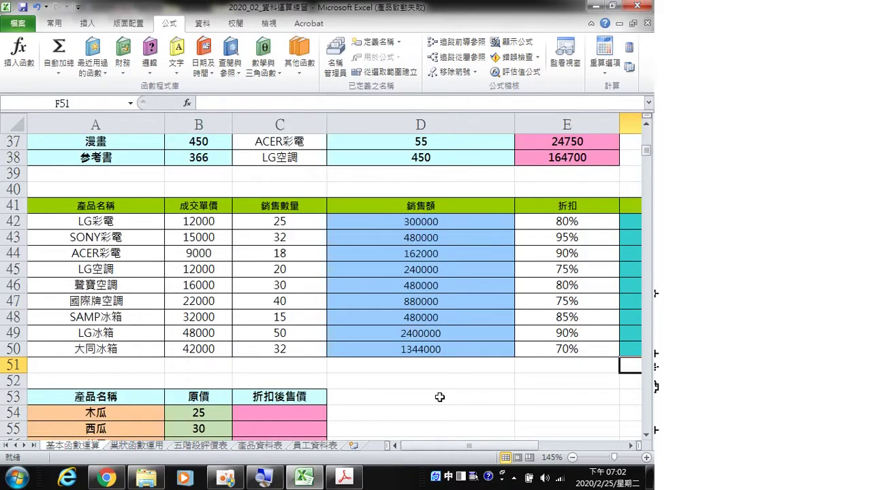
scroll(440, 396, down, 2)
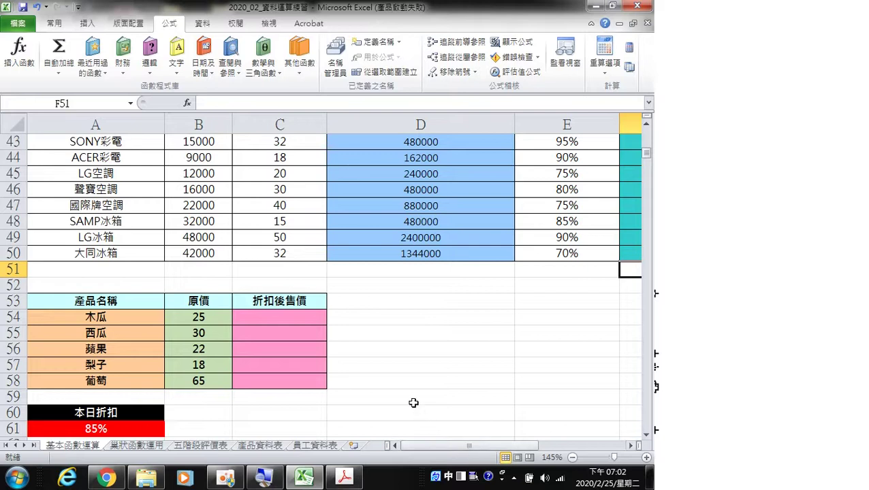
scroll(398, 394, down, 1)
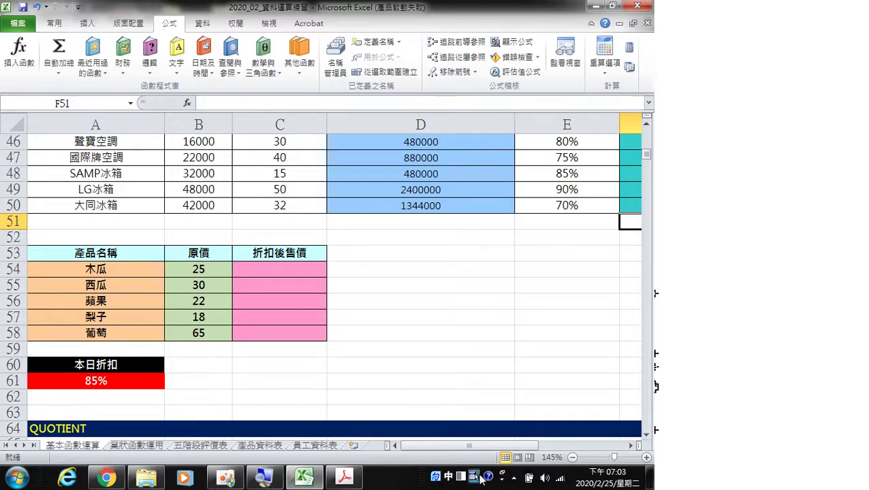
drag(509, 447, 554, 446)
scroll(389, 317, up, 2)
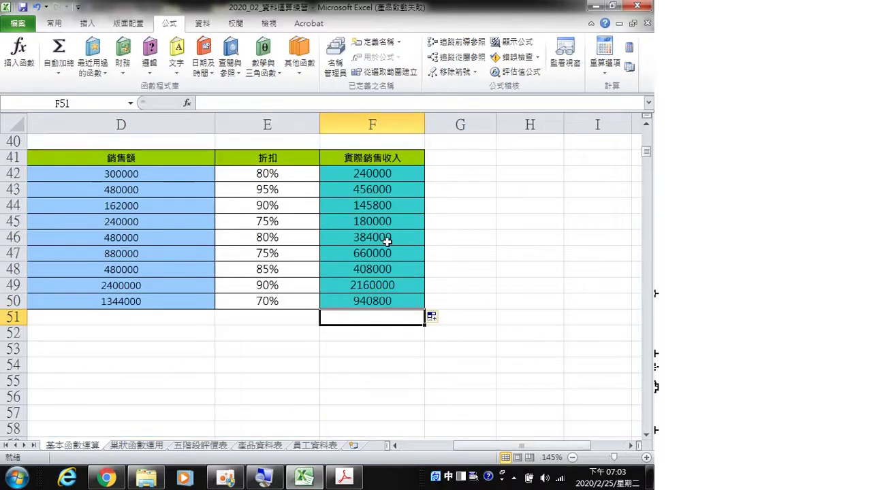
click(382, 178)
click(295, 176)
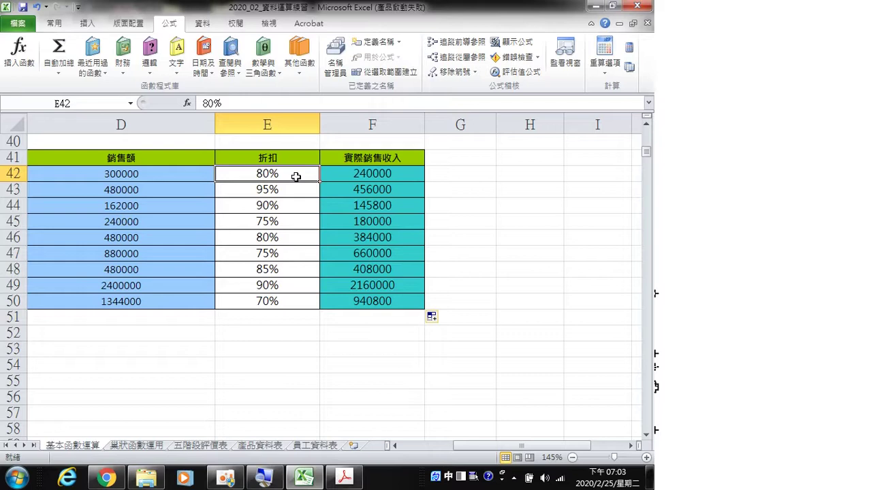
click(363, 177)
click(286, 178)
drag(287, 178, 283, 300)
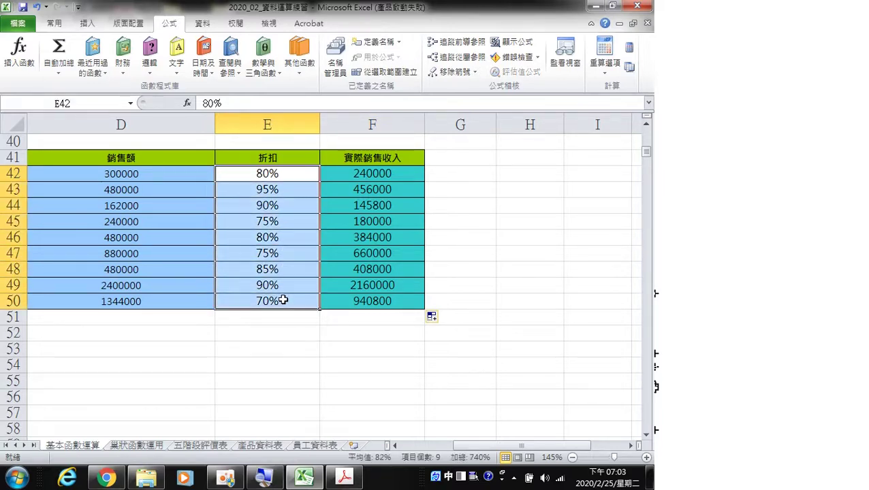
click(282, 175)
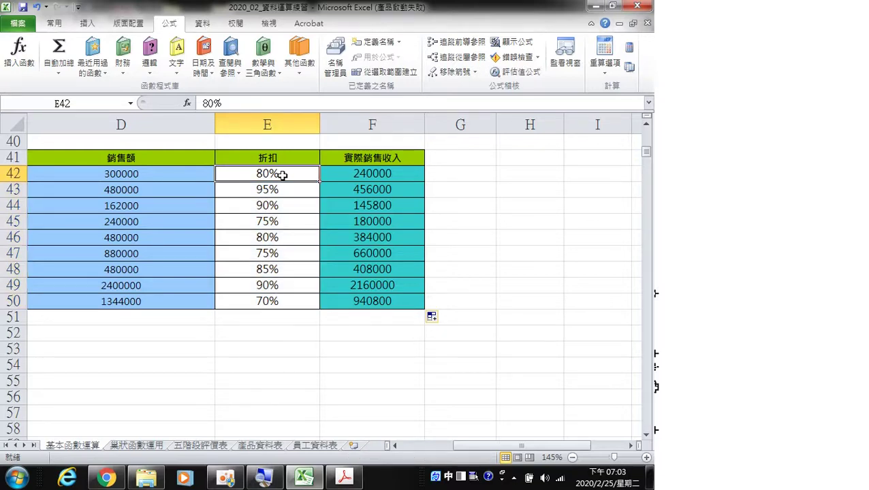
mouse_move(287, 174)
mouse_down()
mouse_move(284, 196)
mouse_move(283, 176)
mouse_up()
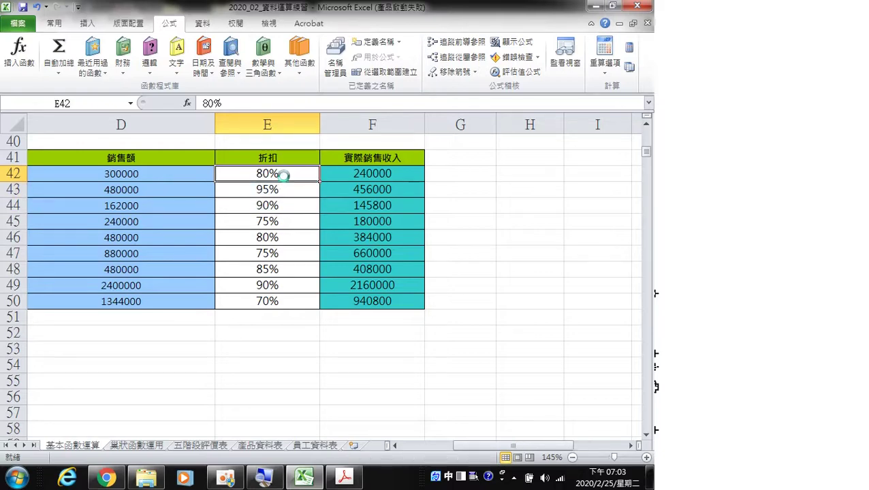
- Clear the 折扣 entry in E42 and set the cell's number format to 通用格式
ctrl+scroll(283, 175, up, 3)
scroll(212, 277, up, 2)
drag(517, 447, 490, 447)
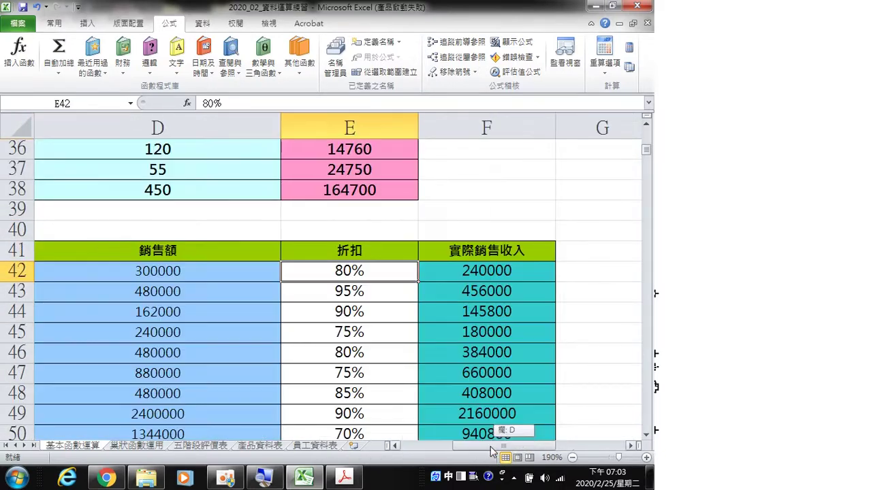
scroll(425, 347, down, 1)
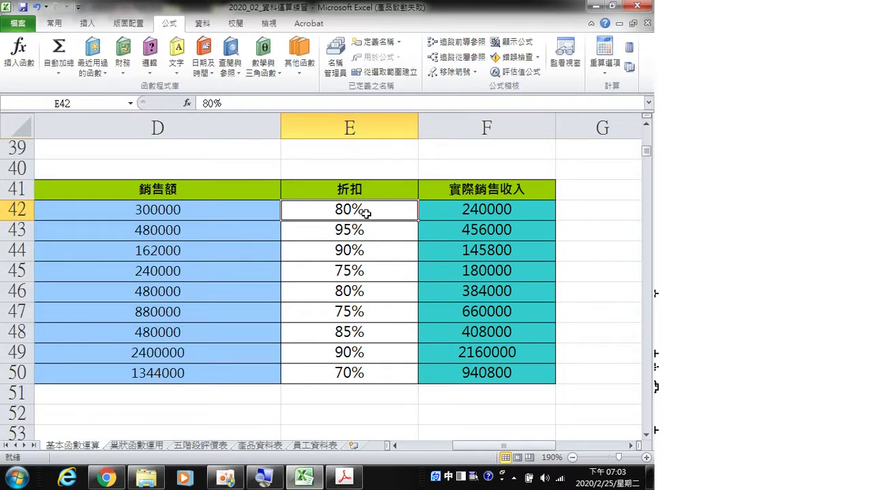
key(Delete)
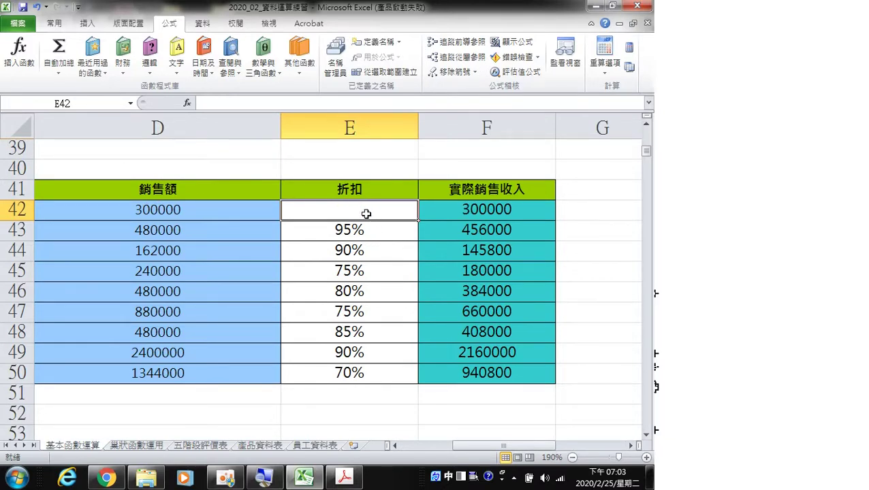
click(55, 23)
click(402, 48)
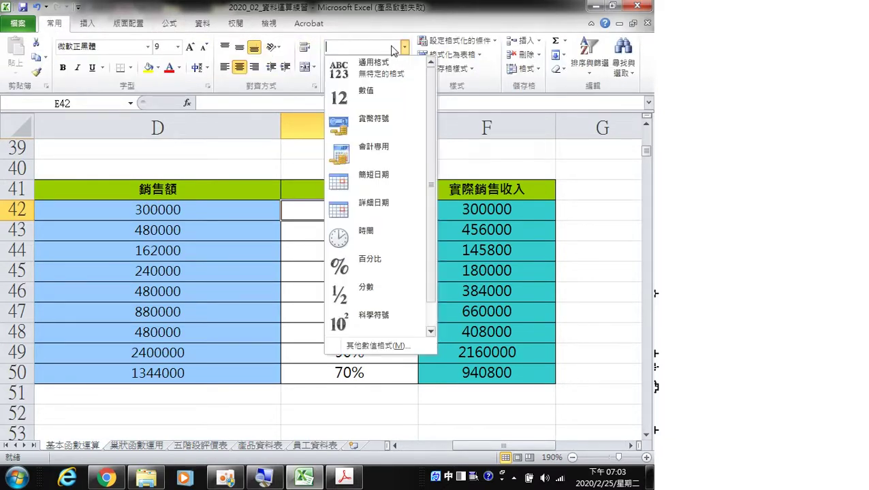
click(375, 66)
click(353, 226)
click(356, 211)
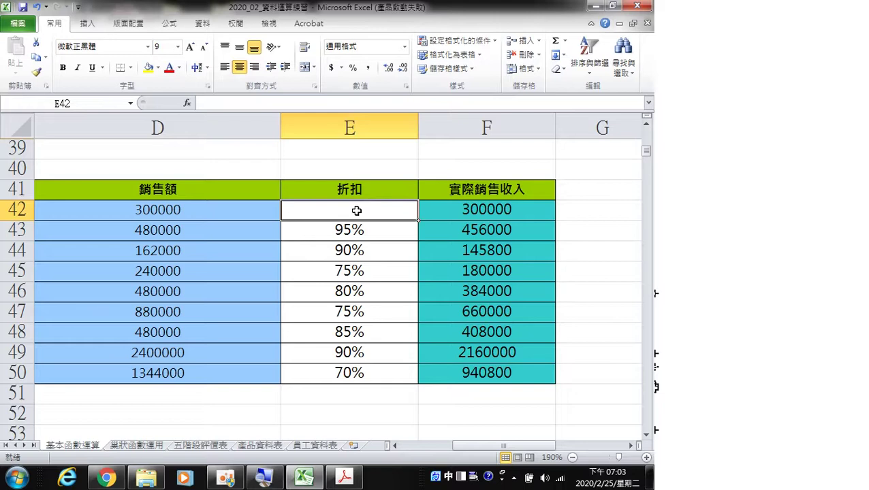
- Enter 80% as the 折扣 in E42 and check its number format against E43
text(ㄢ)
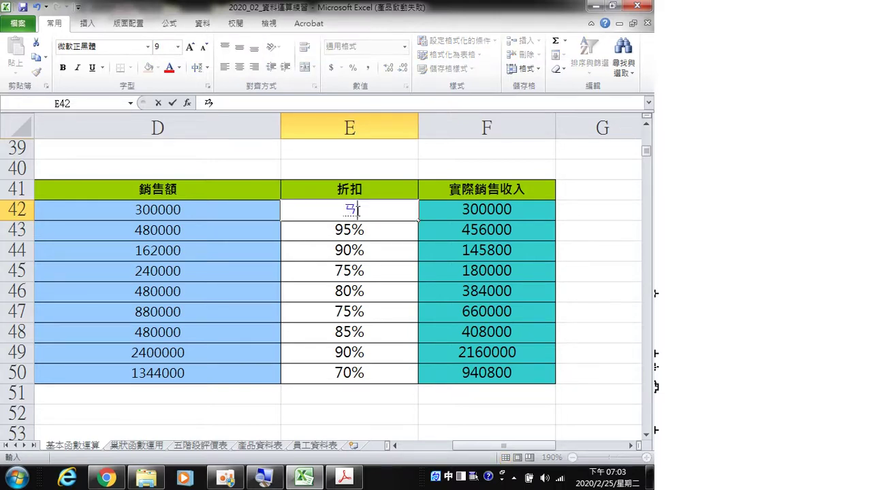
key(BackSpace)
key(shift)
text(80%)
key(Return)
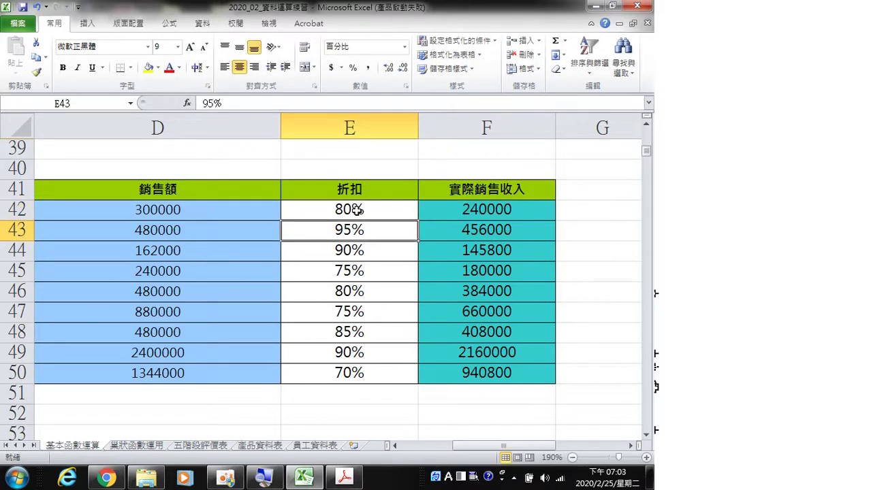
click(356, 210)
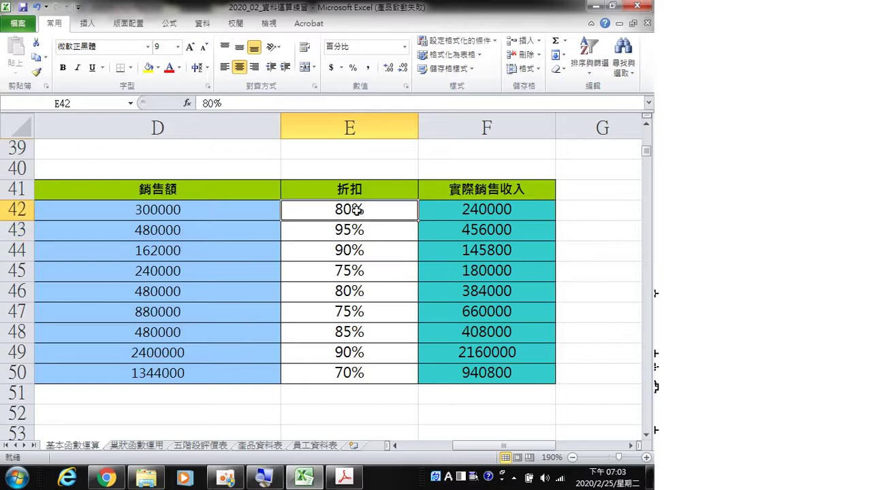
click(359, 230)
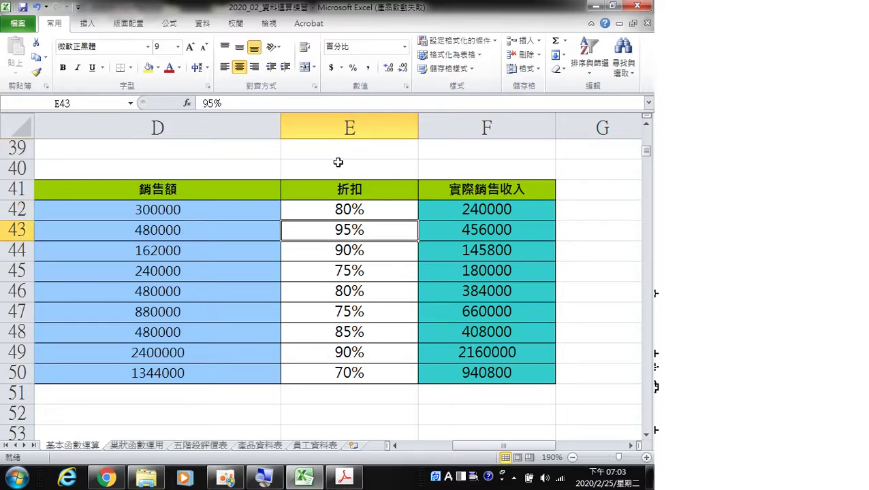
- Set the number format of the 折扣 cells E42:E50 to 通用格式 and clear their contents
click(367, 211)
drag(367, 211, 366, 372)
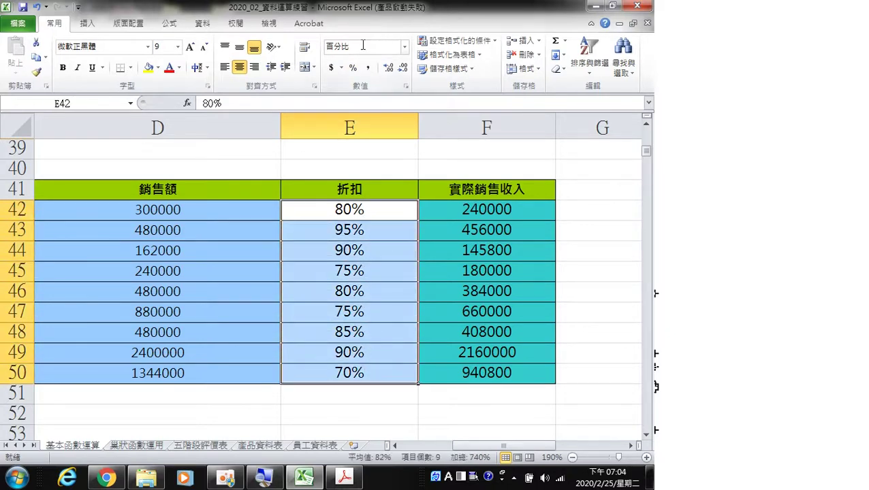
click(405, 46)
click(383, 82)
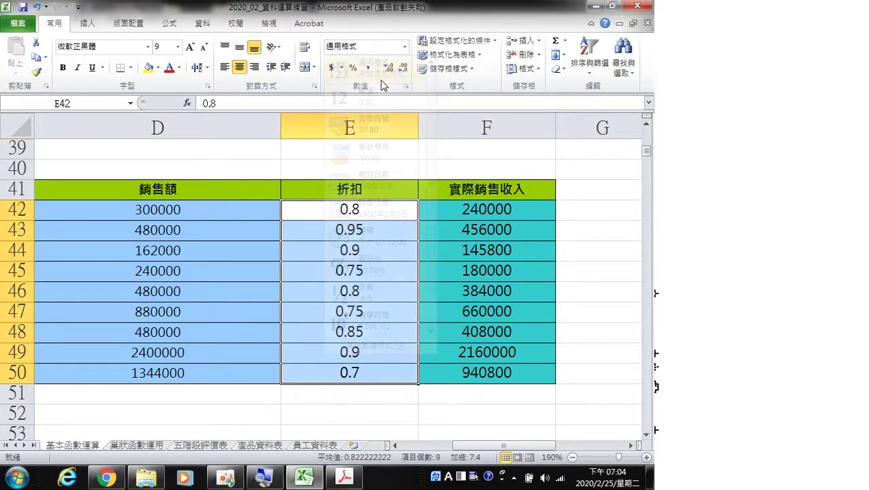
key(Delete)
click(350, 209)
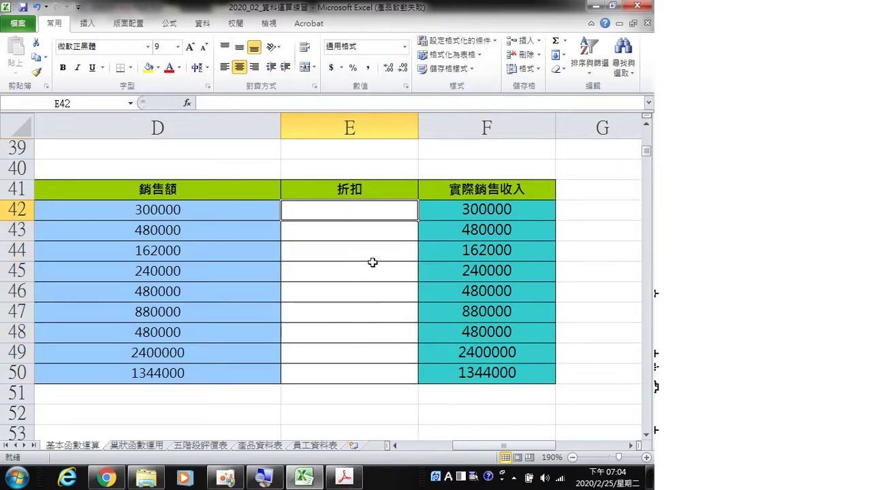
- Apply the percentage format to the empty 折扣 cells E42:E50 and enter 80 in E42
drag(354, 214, 349, 373)
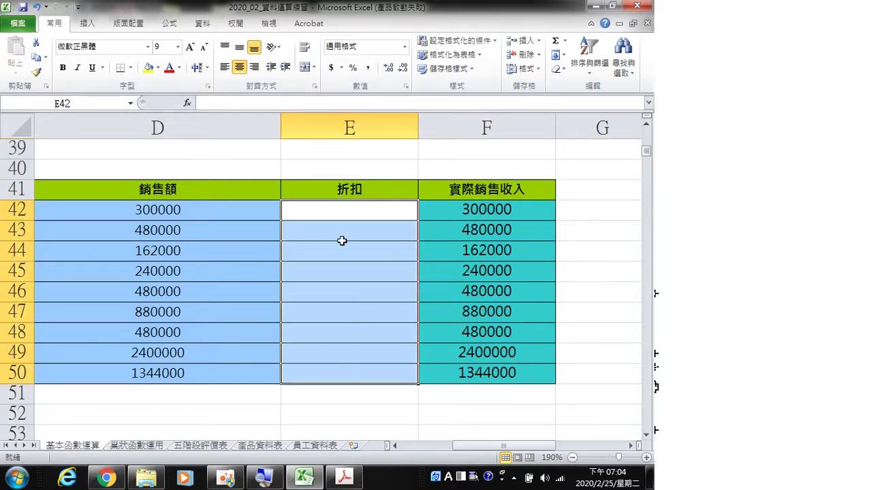
click(353, 68)
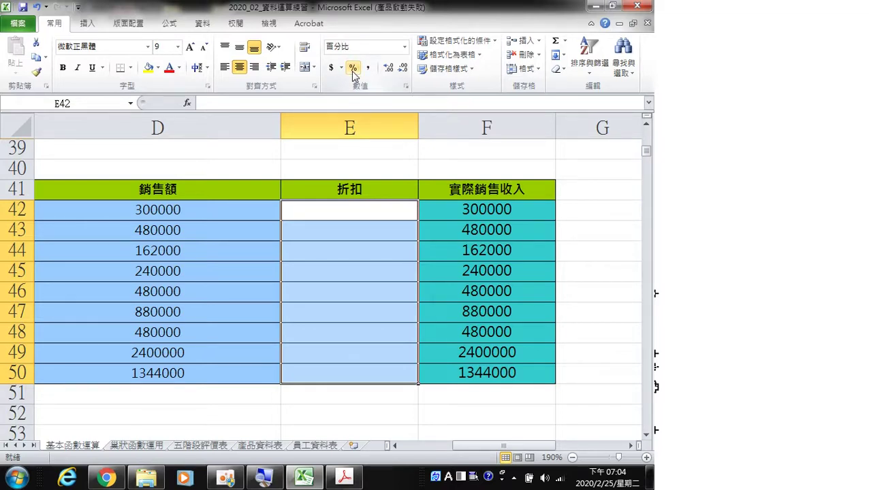
click(355, 210)
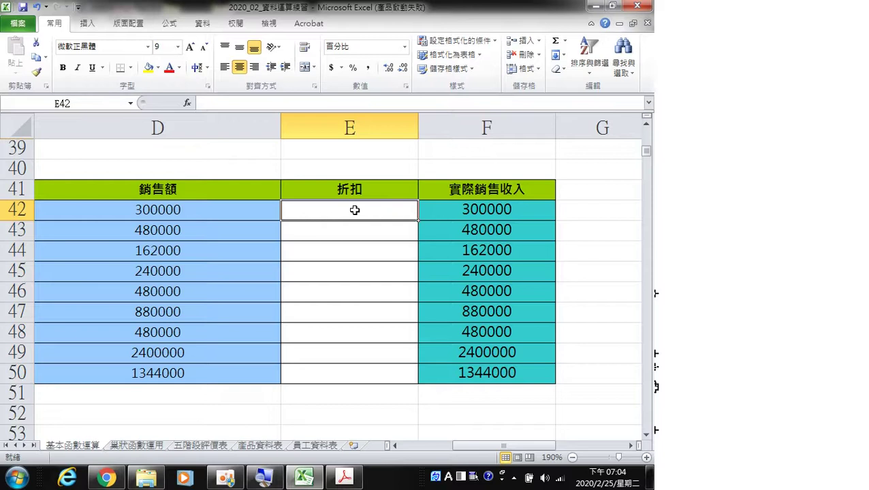
text(80)
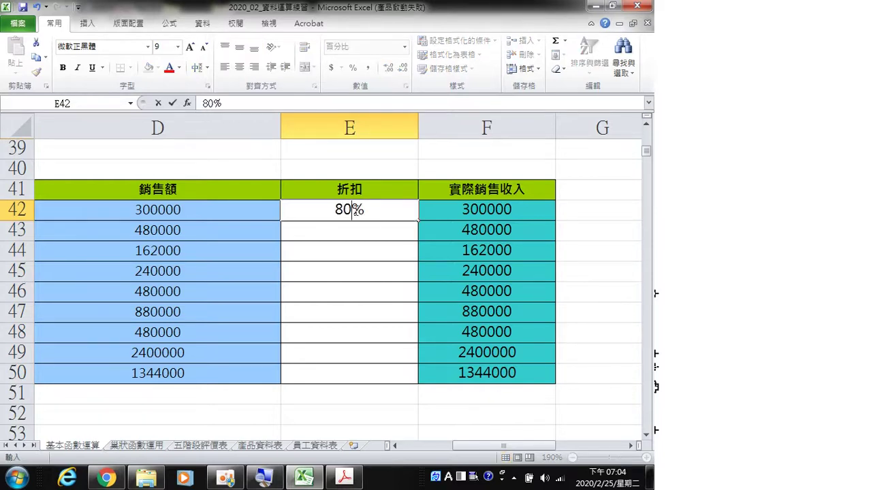
key(Return)
click(352, 210)
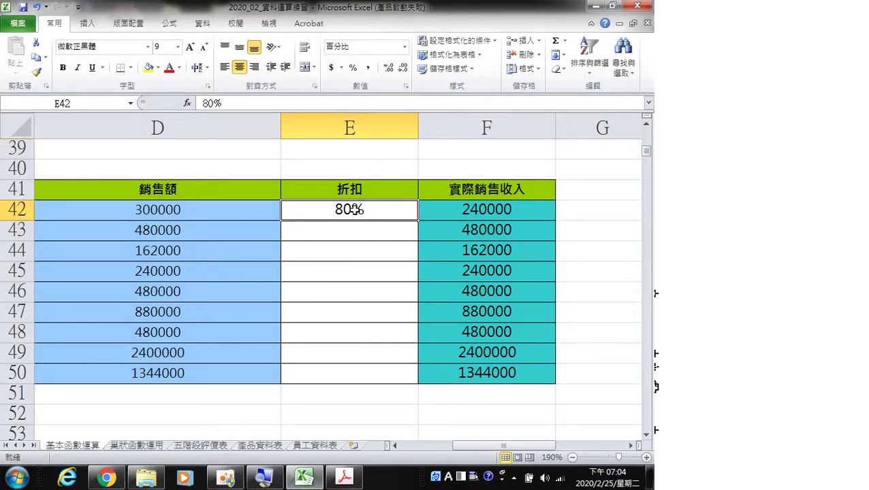
- Undo the recent entry, clearing and format changes in E42:E50, back to the original percentage discounts
click(392, 234)
click(388, 210)
text(0.8 0.95 0.9 0.75 0.8 0.75 0.85 0.9 0.7)
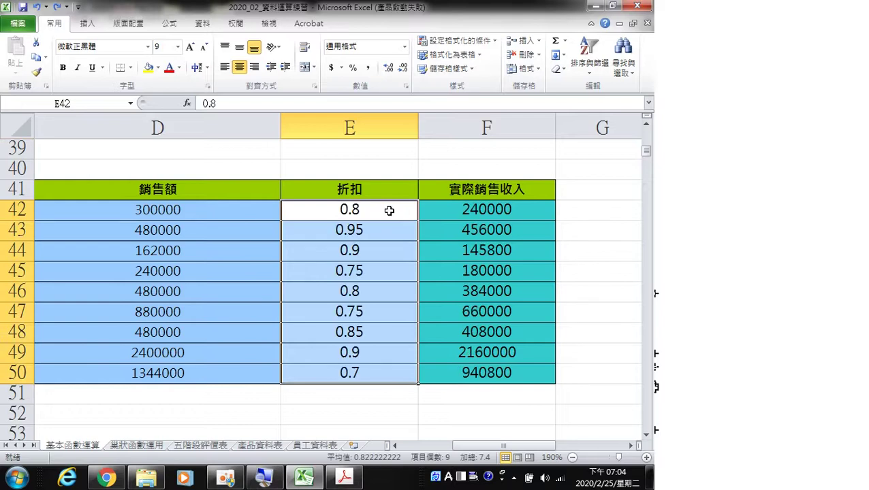
key(ctrl+shift+5)
- Clear the 實際銷售收入 formulas in F42:F50
drag(428, 212, 454, 377)
key(Delete)
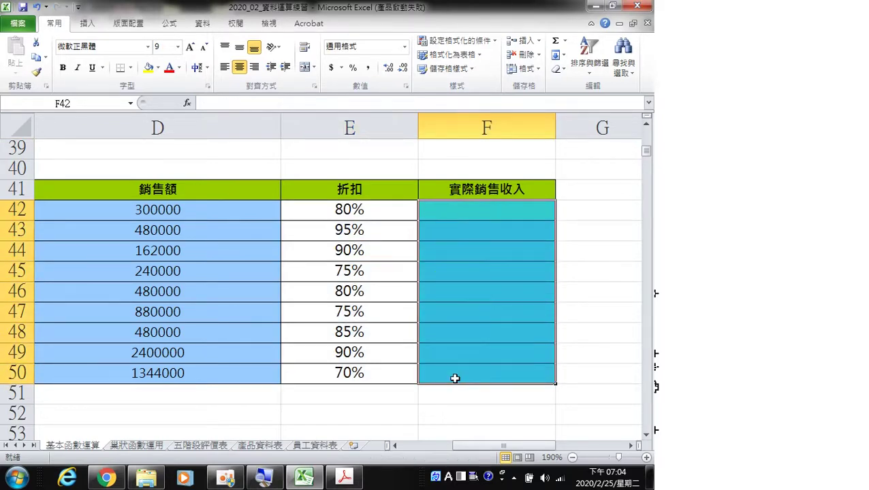
- Start a PRODUCT function in F42 under 實際銷售收入 and keep its arguments dialog clear of row 42
click(495, 212)
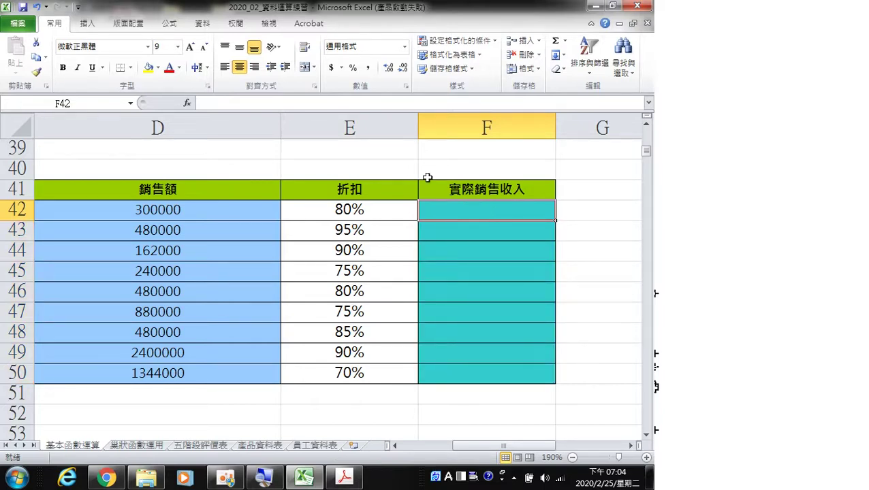
click(171, 25)
click(94, 65)
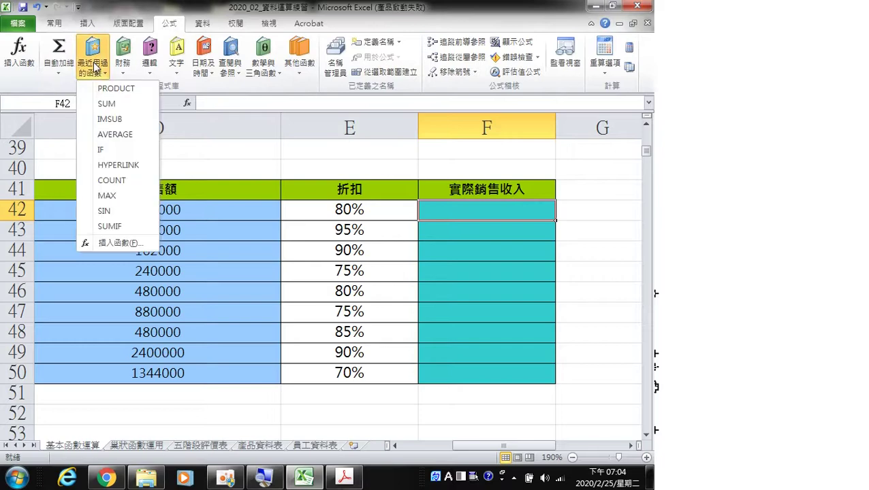
click(113, 86)
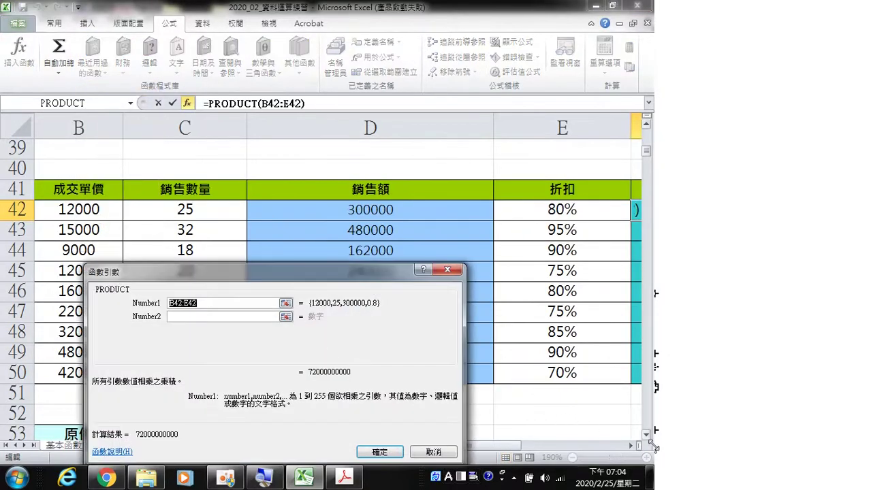
drag(238, 370, 422, 342)
middle_click(500, 171)
middle_click(524, 184)
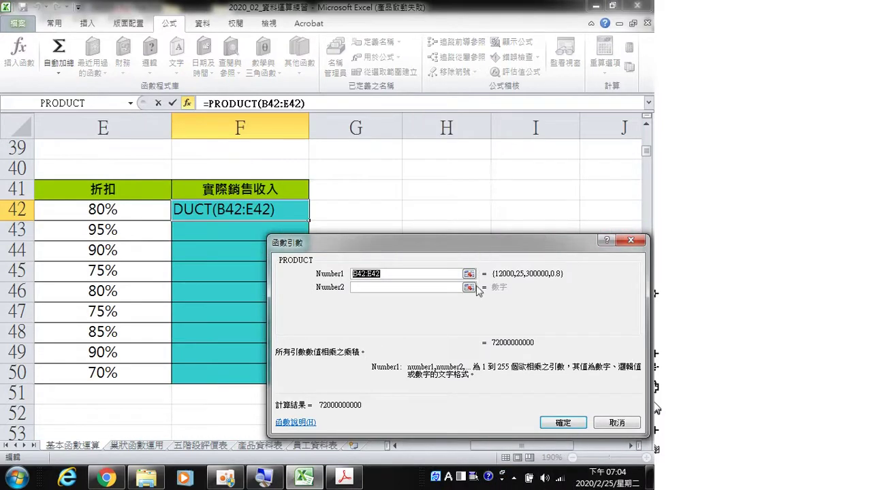
middle_click(187, 344)
middle_click(302, 322)
drag(479, 251, 409, 292)
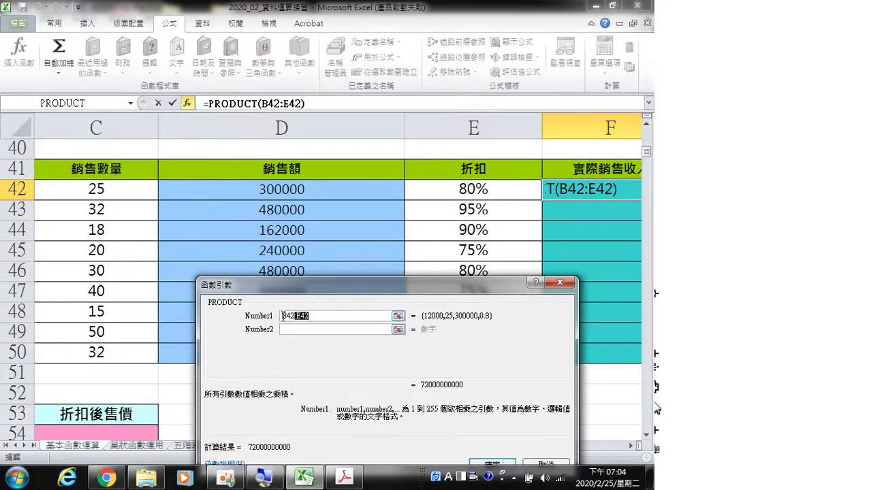
- Set the PRODUCT function's Number1 argument to D42:E42 and fill the formula down through F50
key(BackSpace)
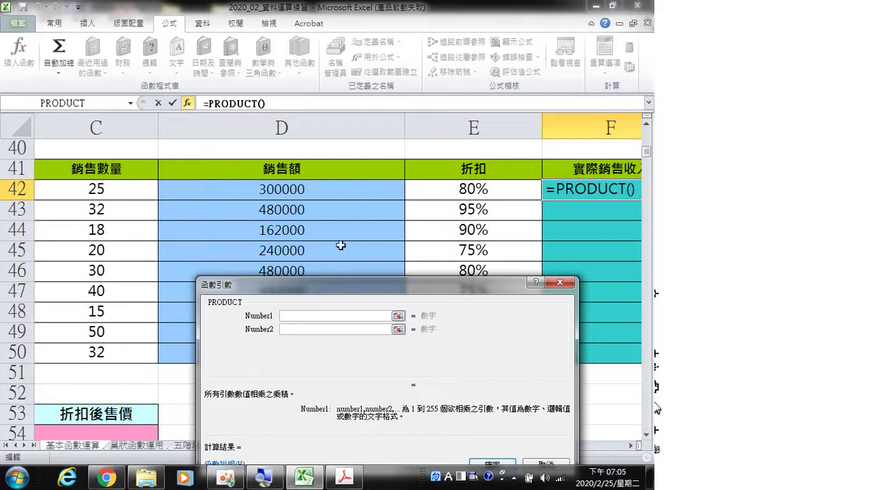
click(385, 190)
drag(386, 190, 415, 190)
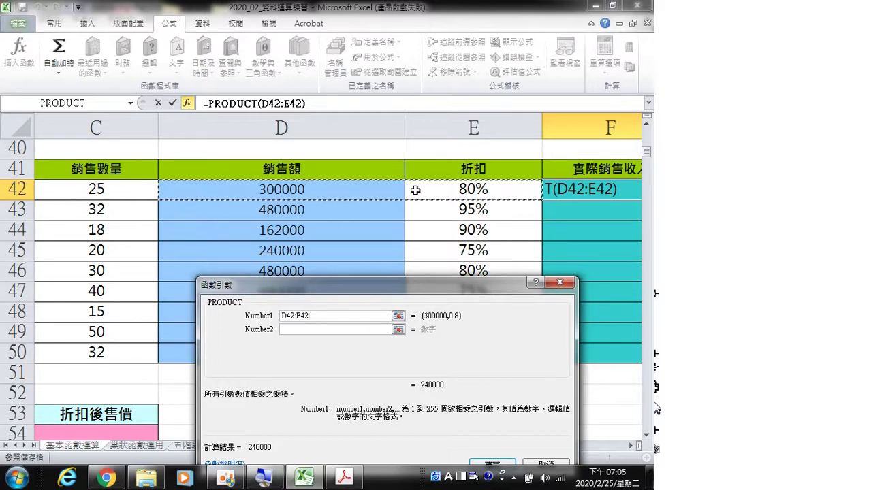
drag(442, 374, 422, 316)
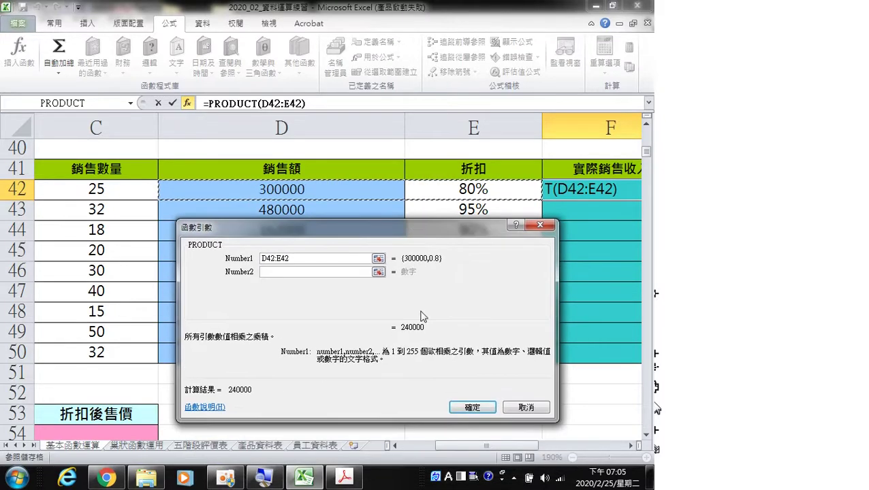
click(472, 407)
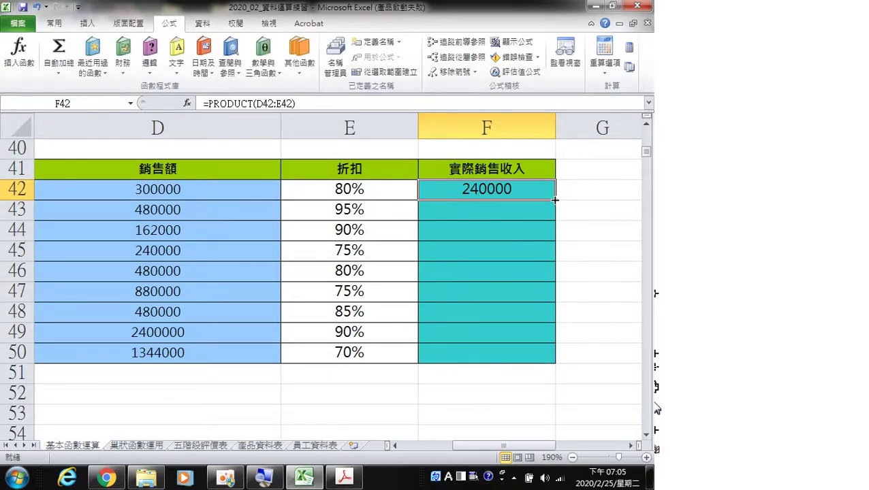
drag(554, 200, 555, 362)
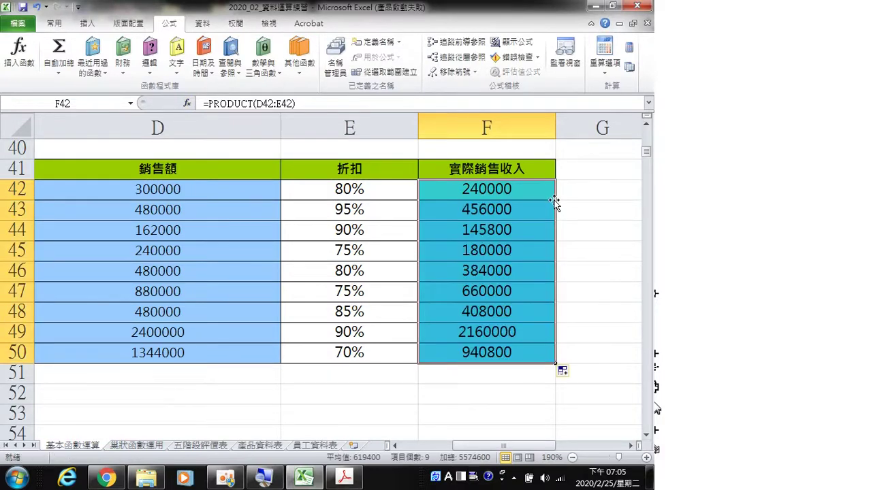
click(480, 377)
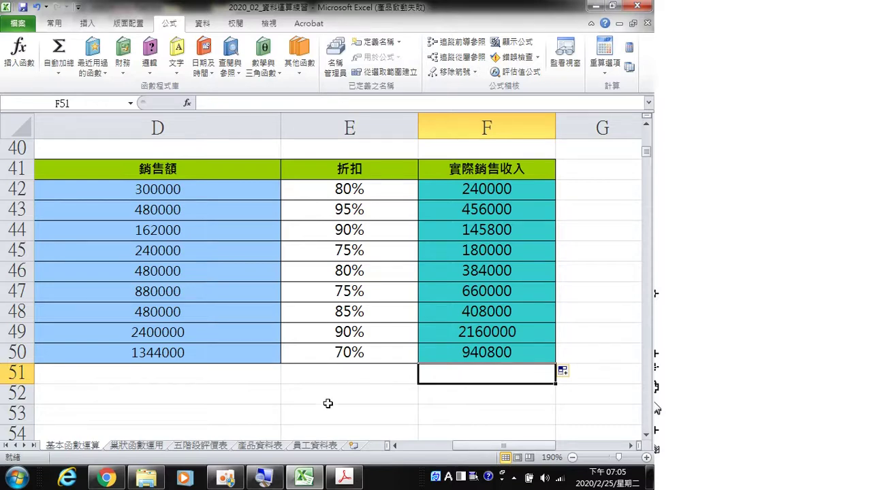
- Examine the 折扣後售價 table, relating target cell C54 to the 原價 in B54 and the 本日折扣 in A61
drag(468, 448, 469, 446)
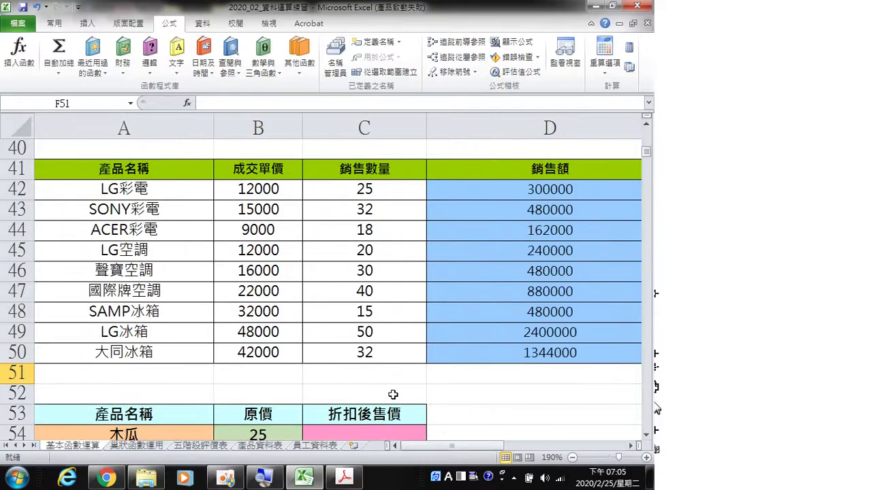
scroll(390, 393, down, 3)
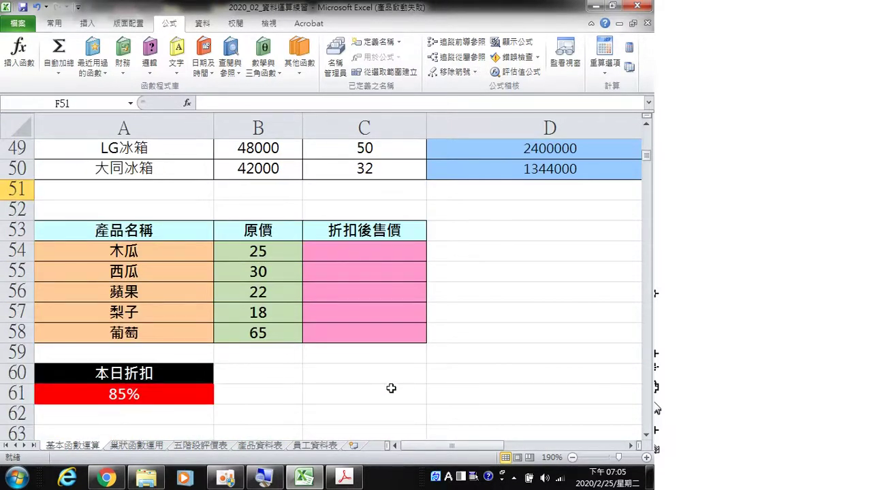
click(350, 255)
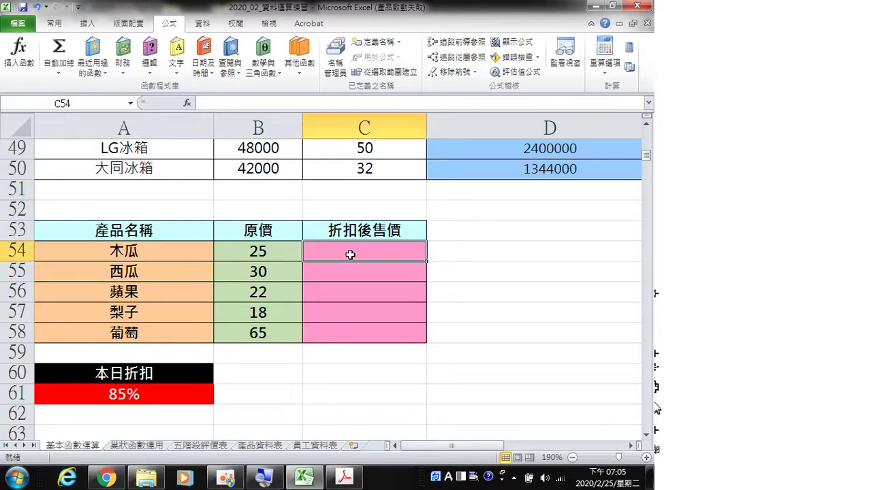
click(275, 251)
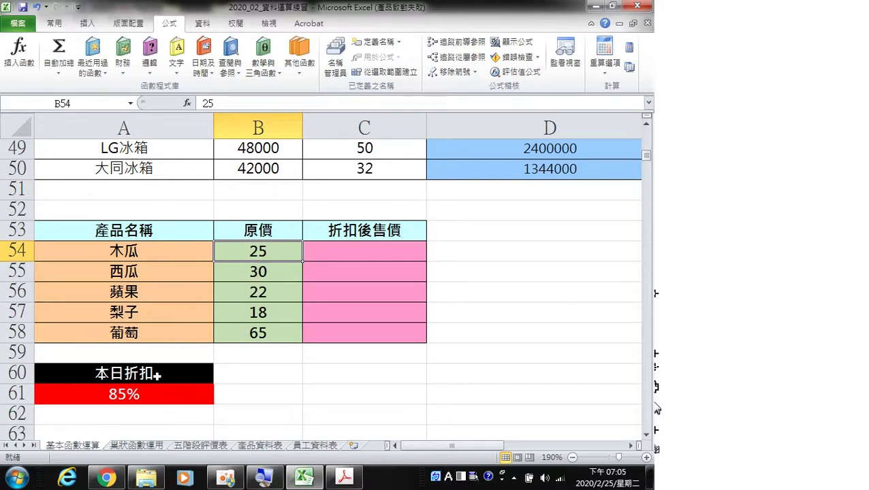
click(147, 393)
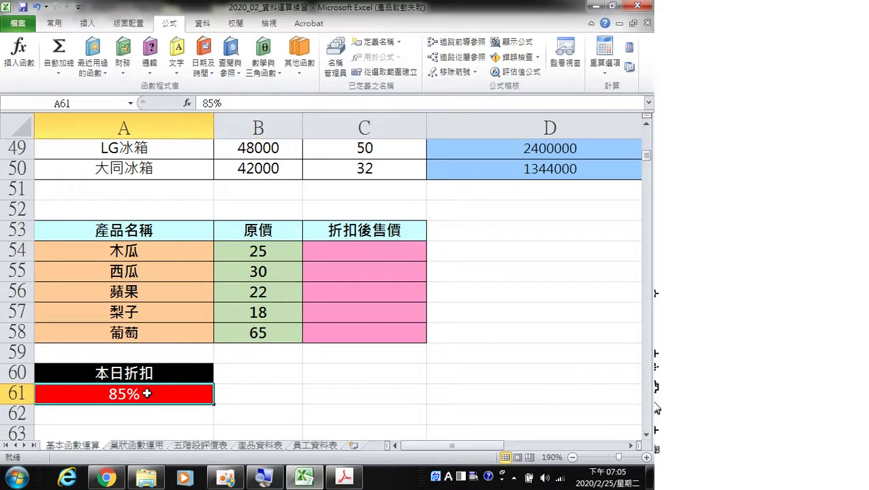
click(365, 253)
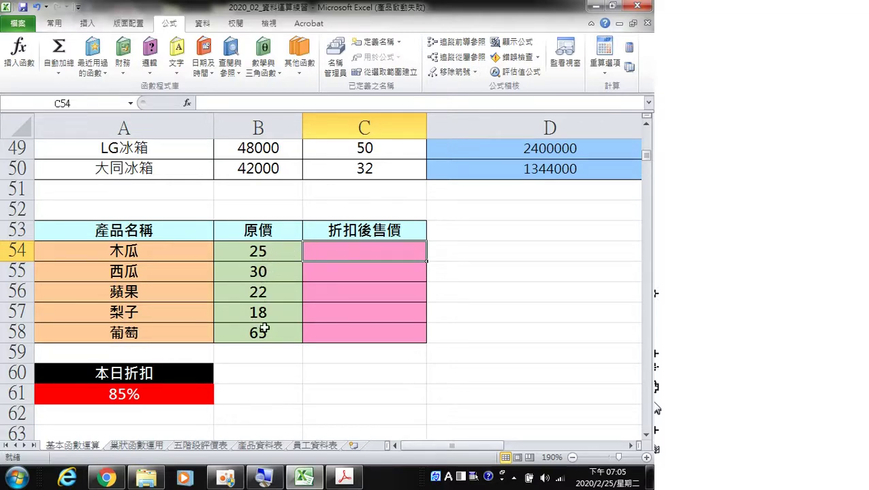
click(149, 396)
click(373, 252)
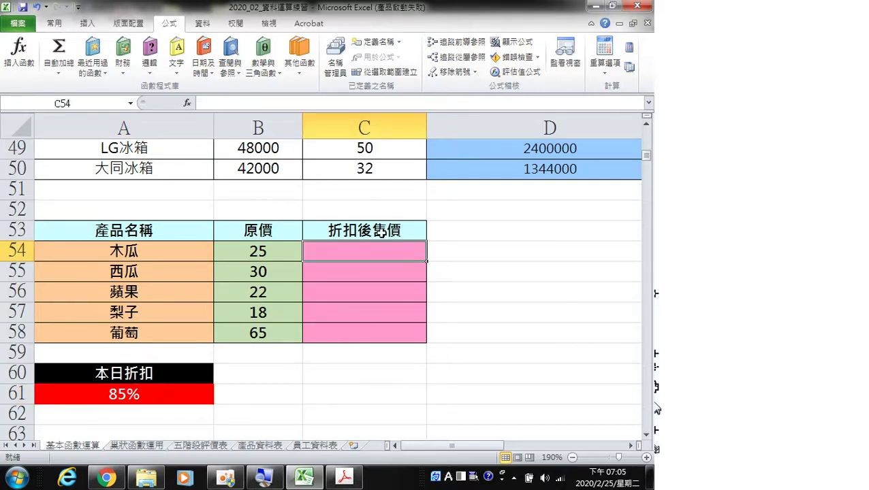